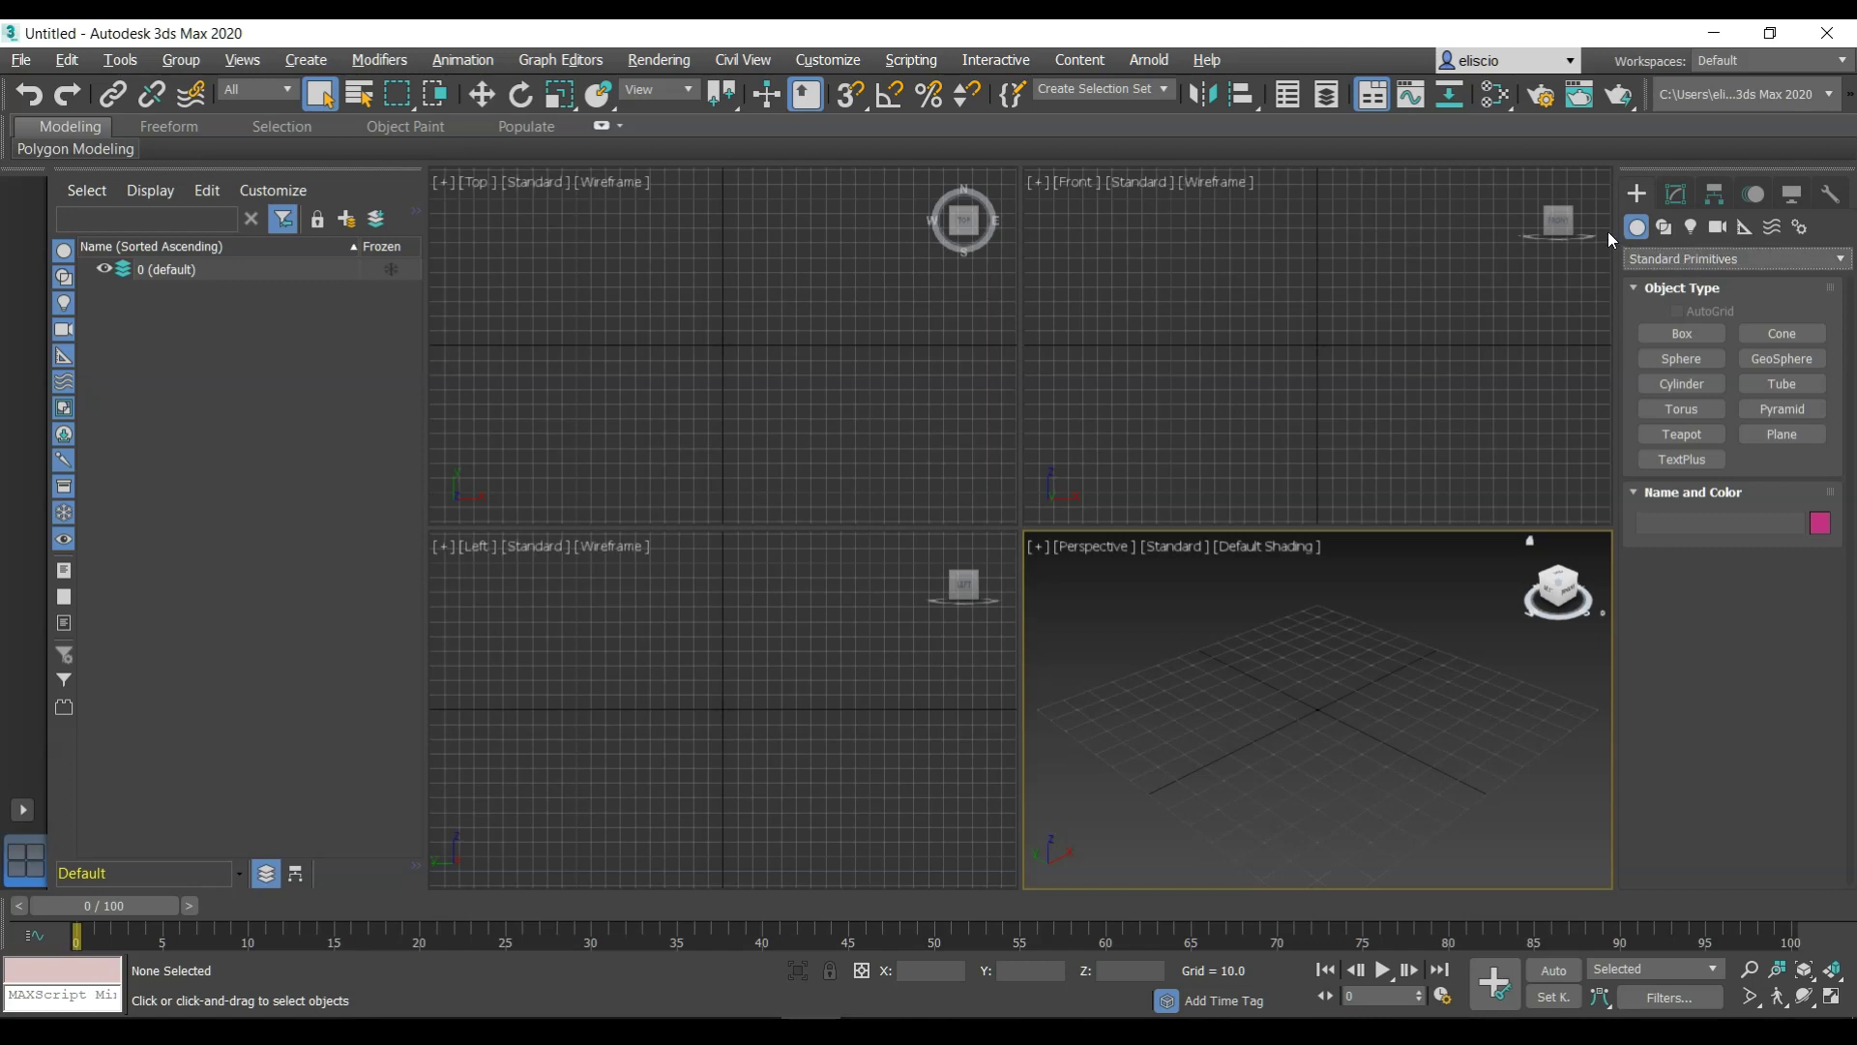
Create a Clouds2Max point cloud at the grid origin and load UTMCrimeHouse.tera into it
{"action": "left_click", "coordinate": [1679, 257]}
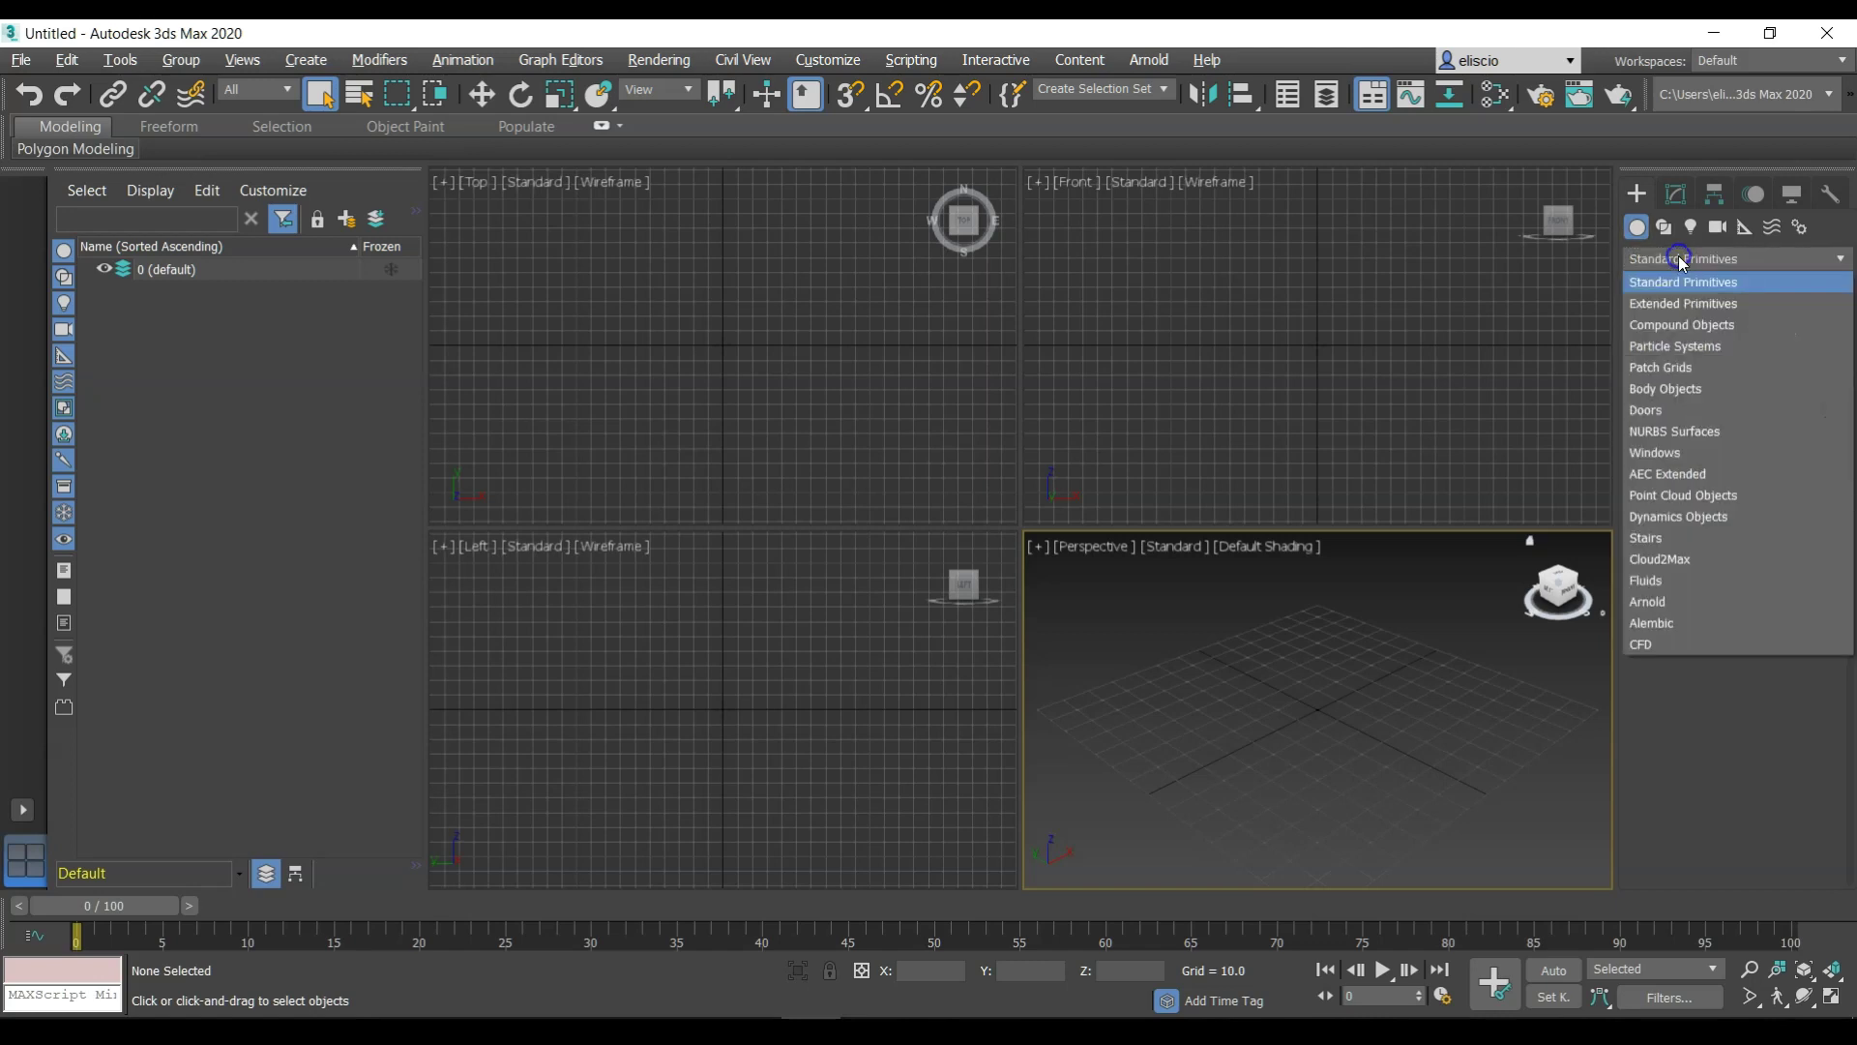
{"action": "left_click", "coordinate": [1672, 559]}
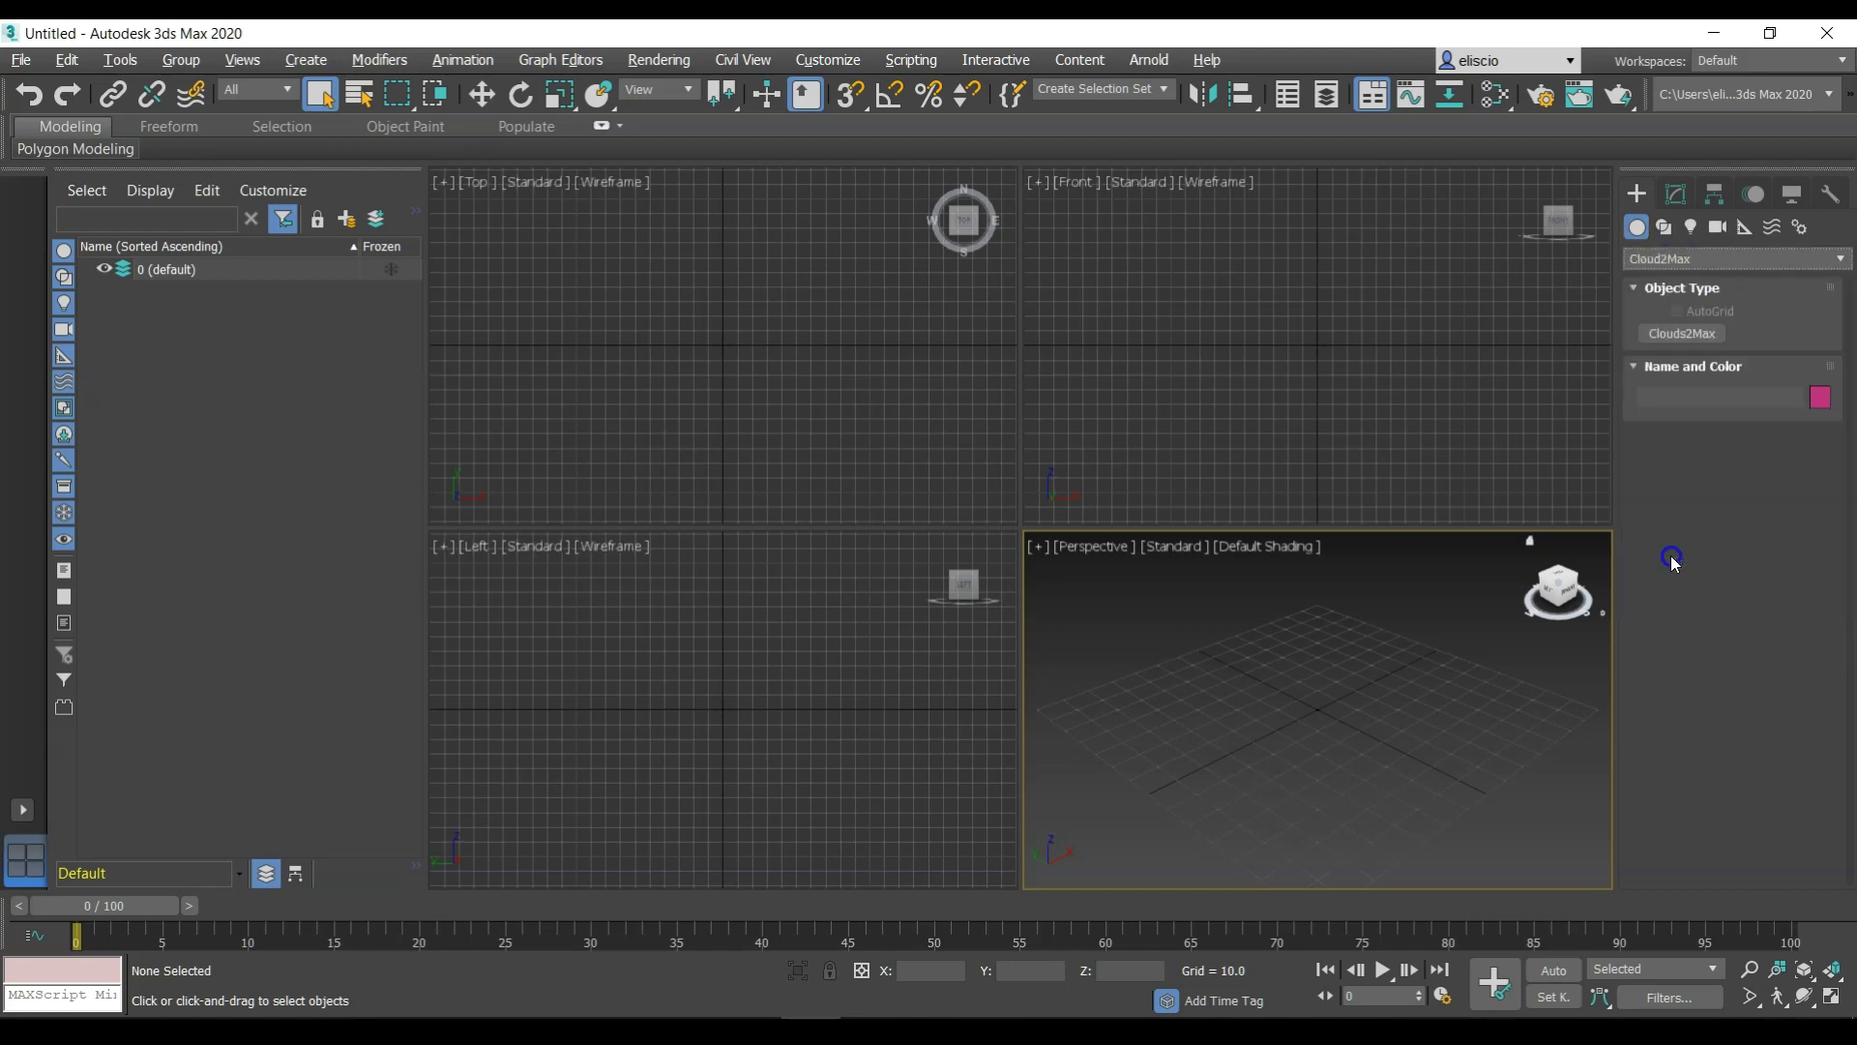
{"action": "left_click", "coordinate": [1682, 333]}
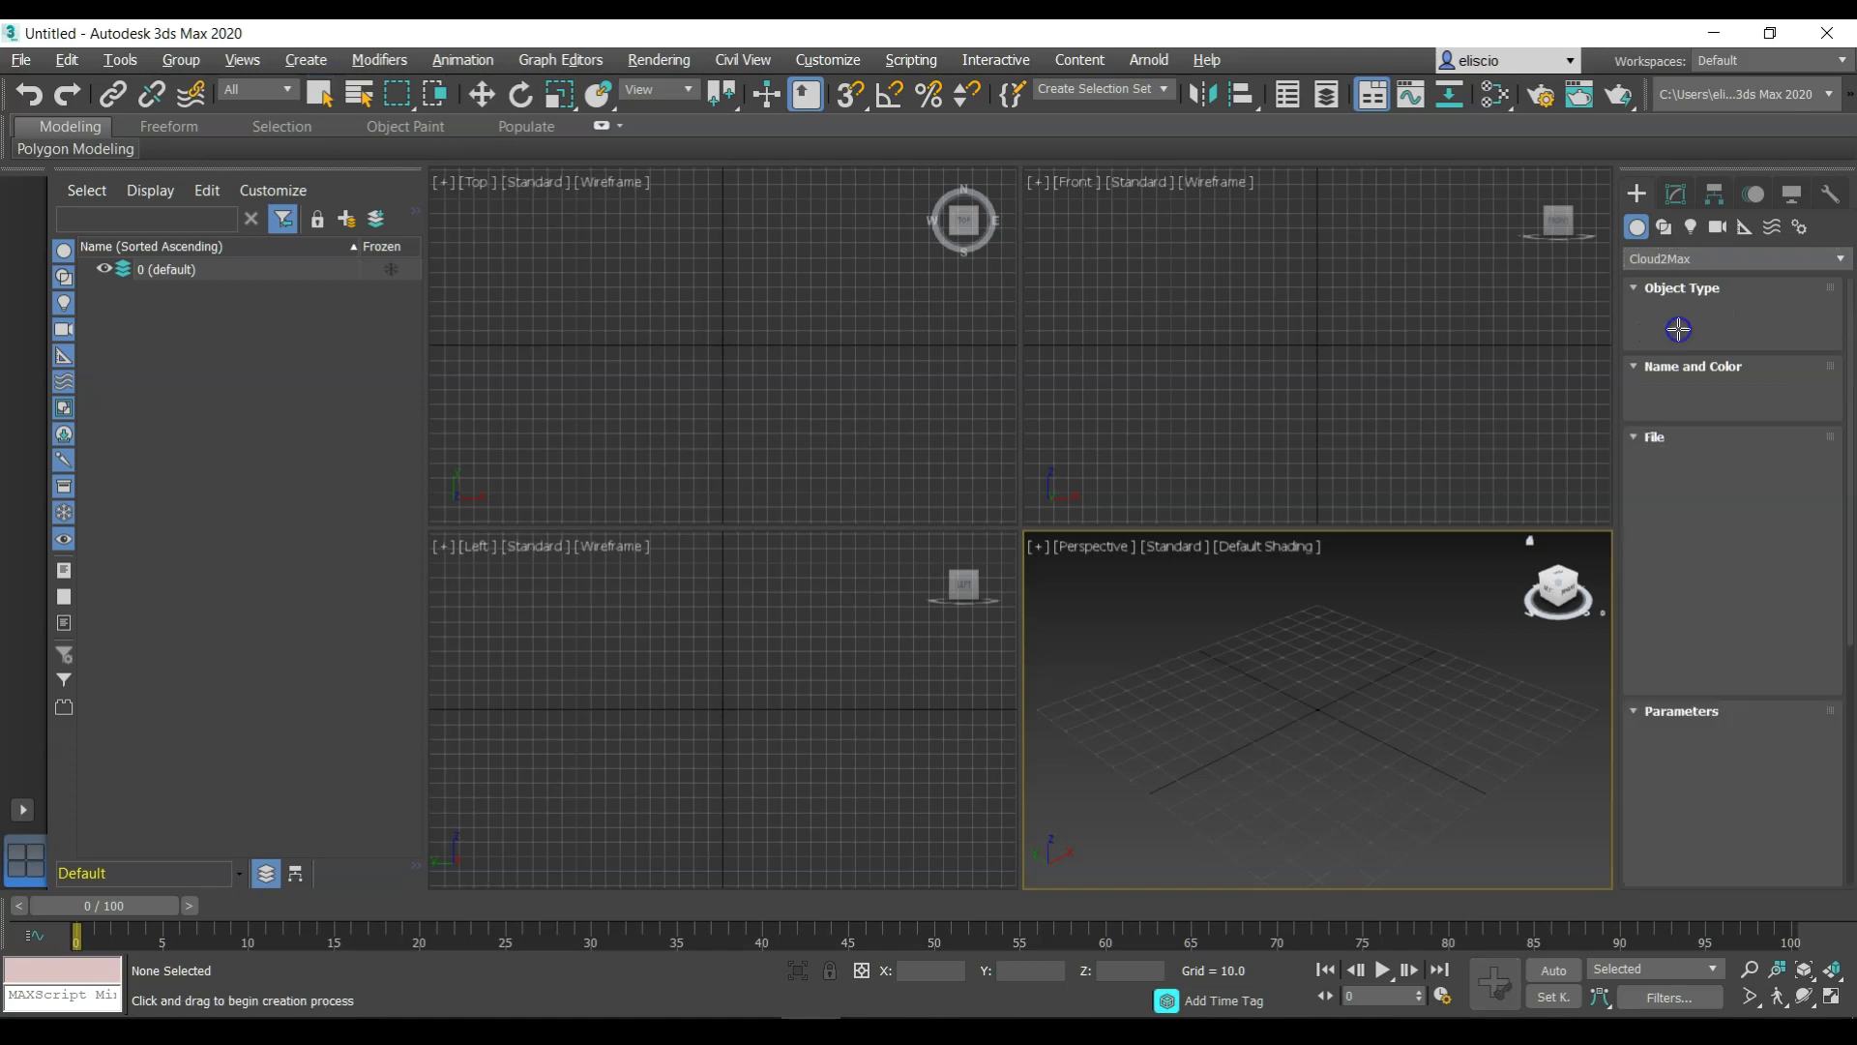
{"action": "left_click", "coordinate": [1313, 708]}
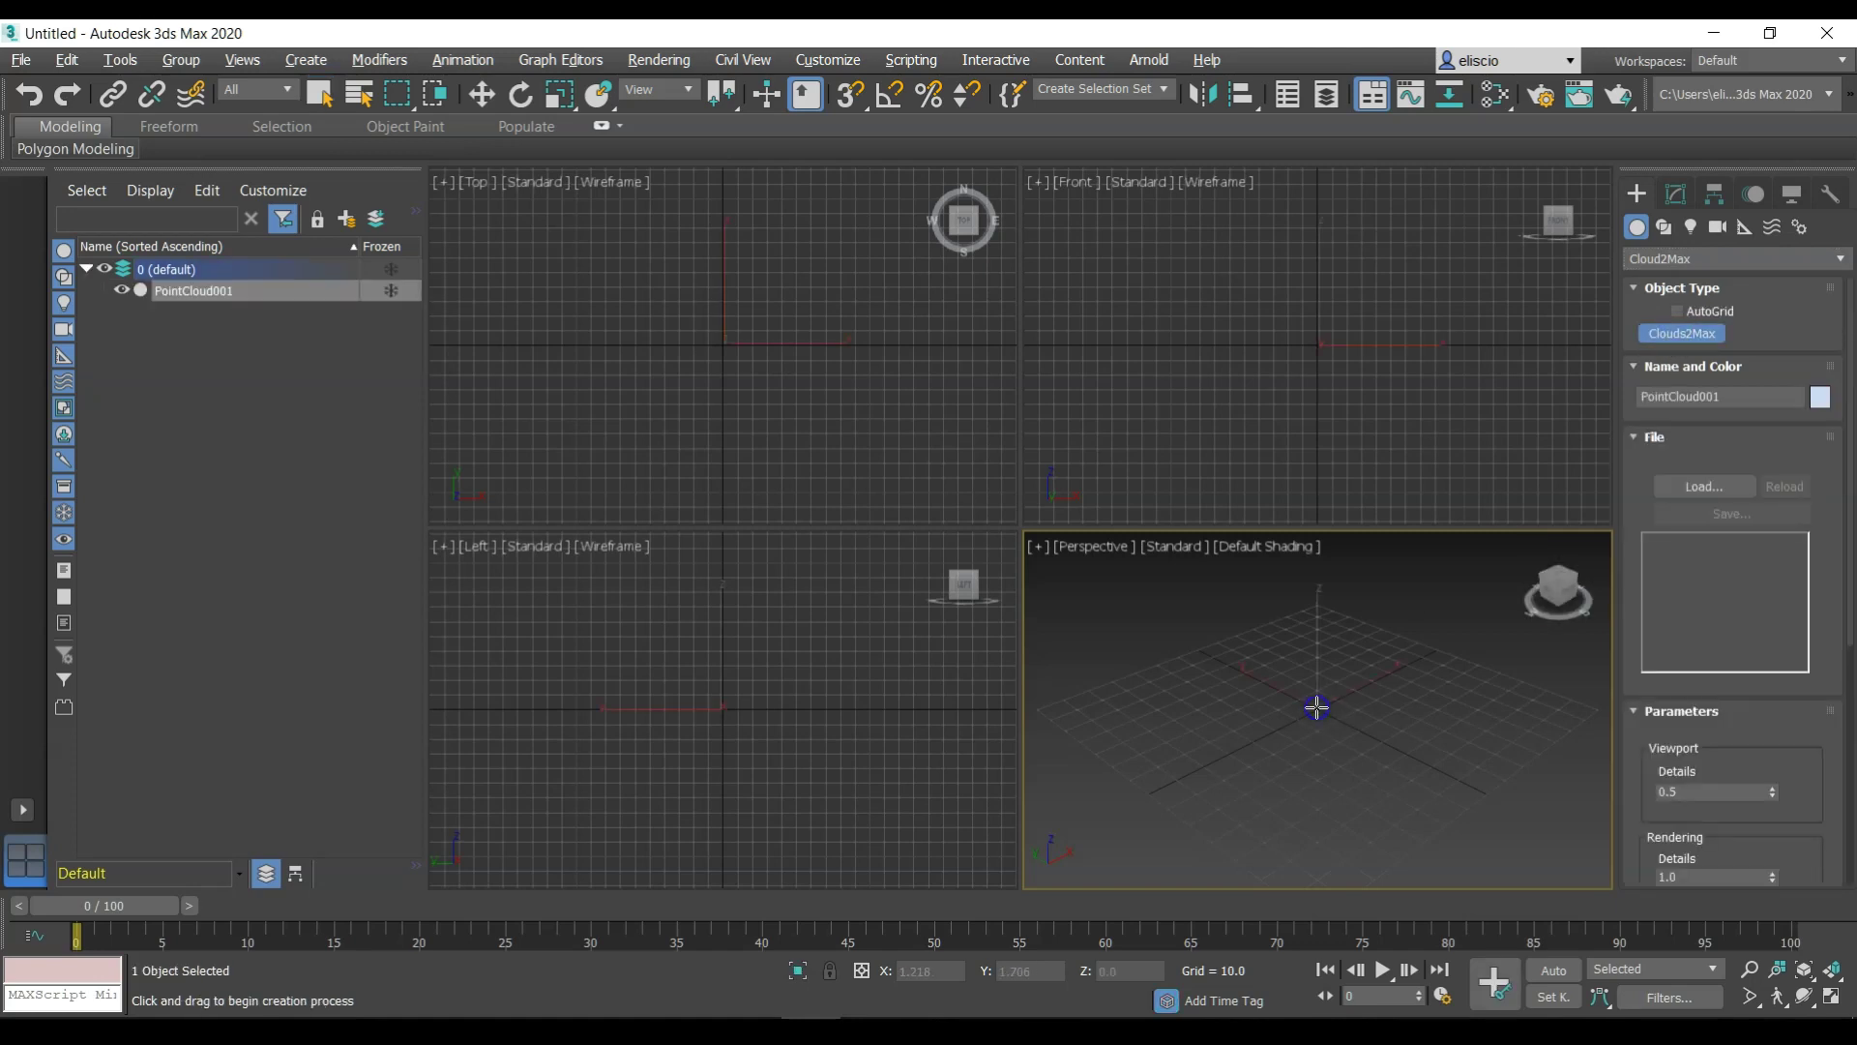
{"action": "left_click", "coordinate": [1704, 485]}
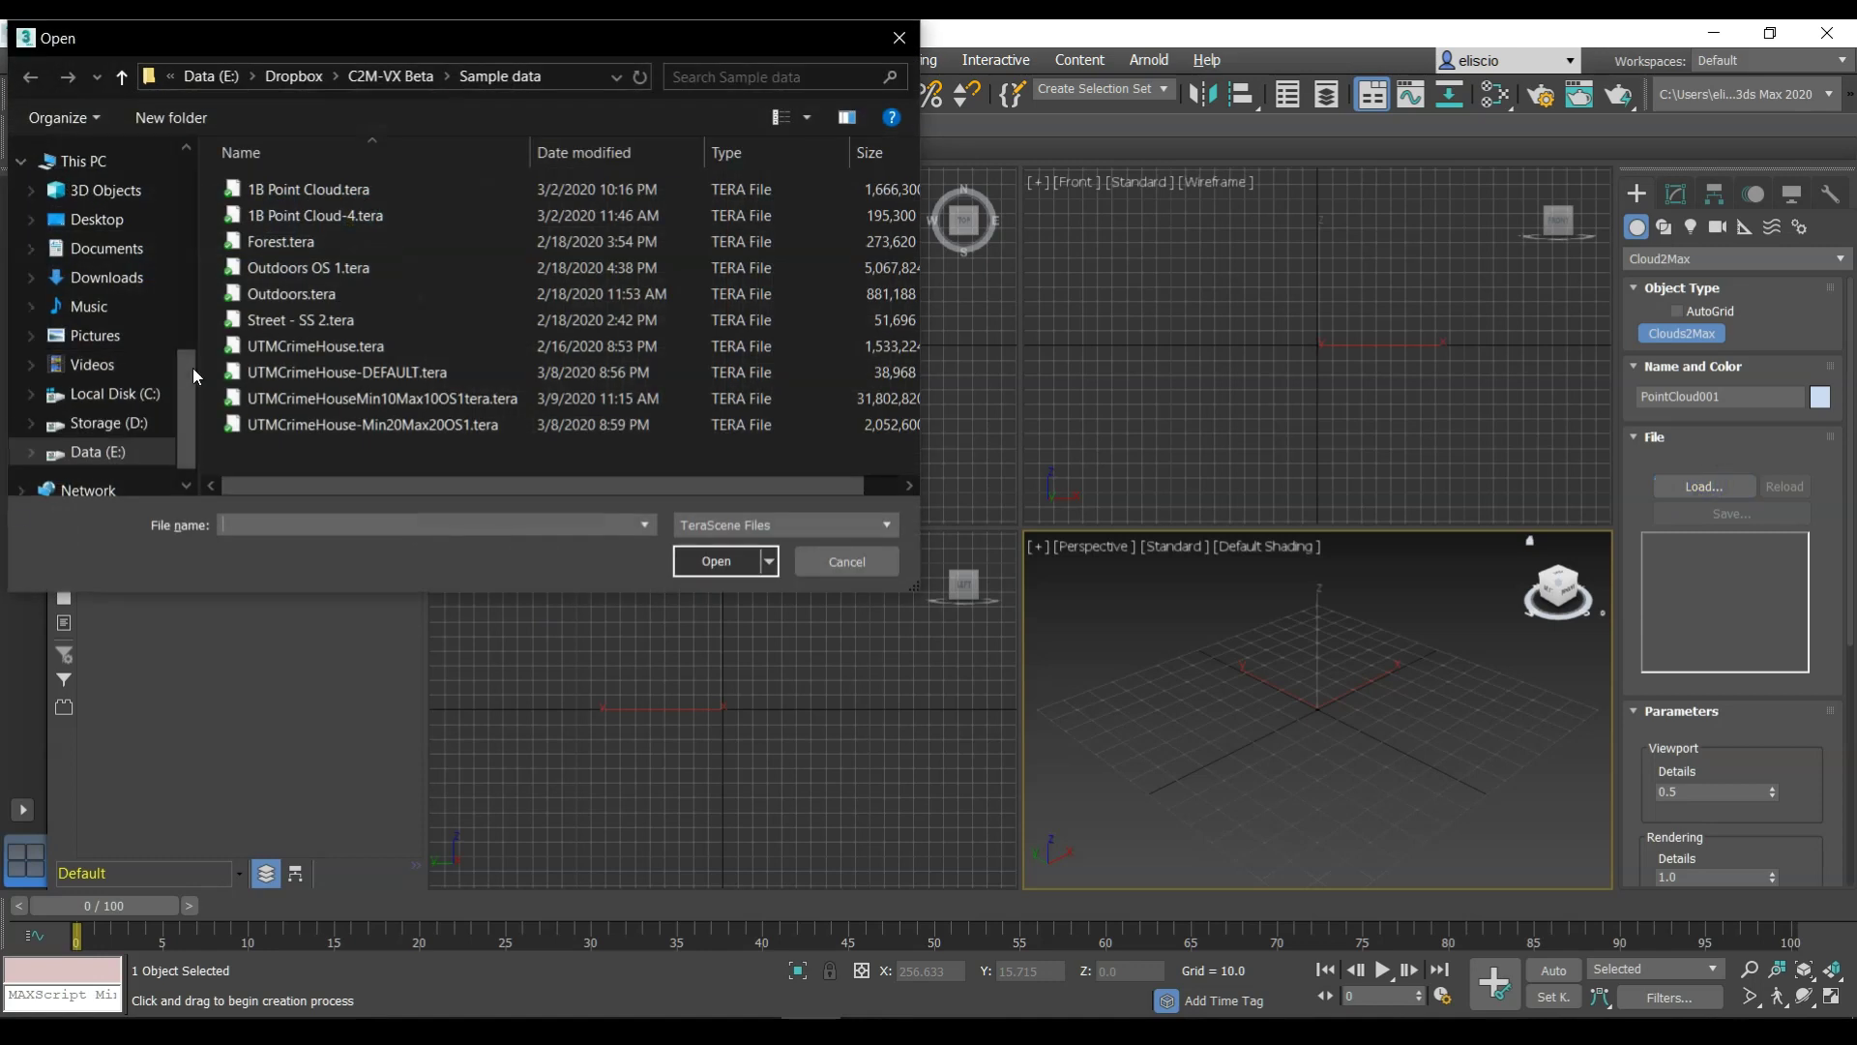
{"action": "double_click", "coordinate": [300, 354]}
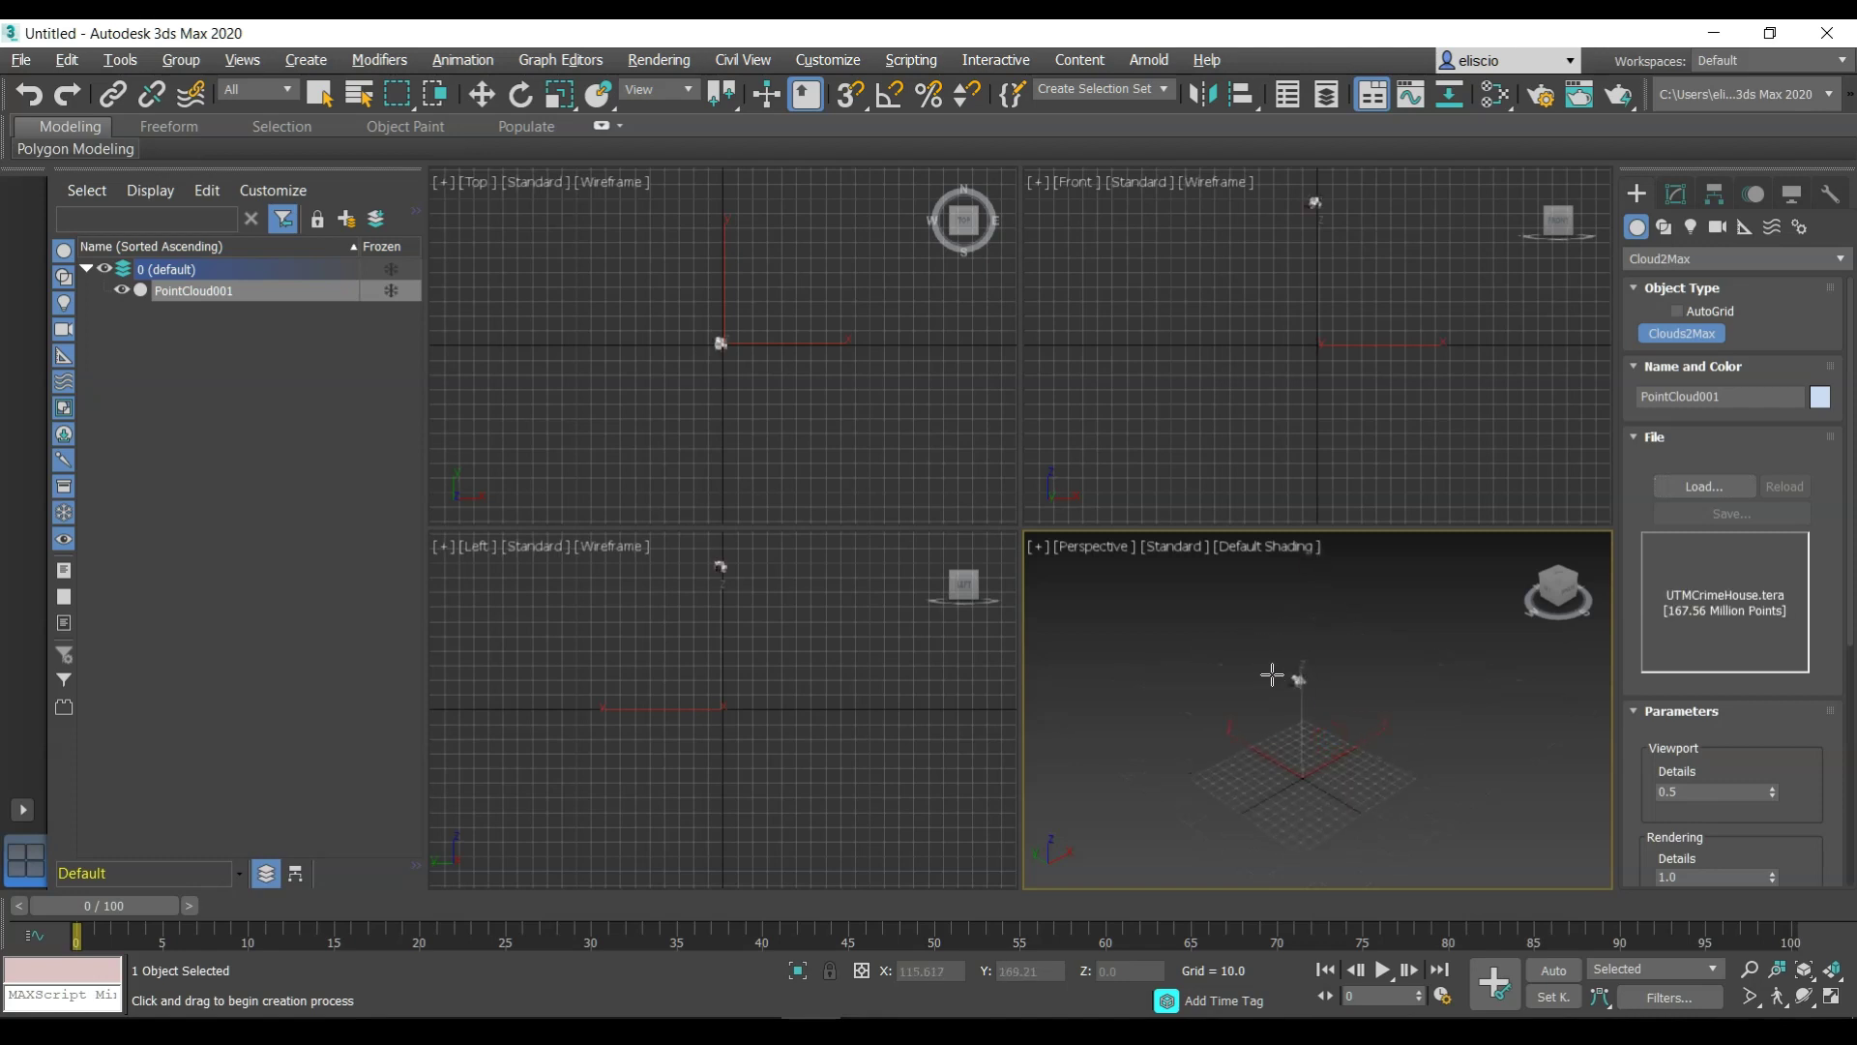
Maximize the Perspective viewport with Alt+W, inspect the house, and exit point cloud creation
{"action": "key", "text": "alt+w"}
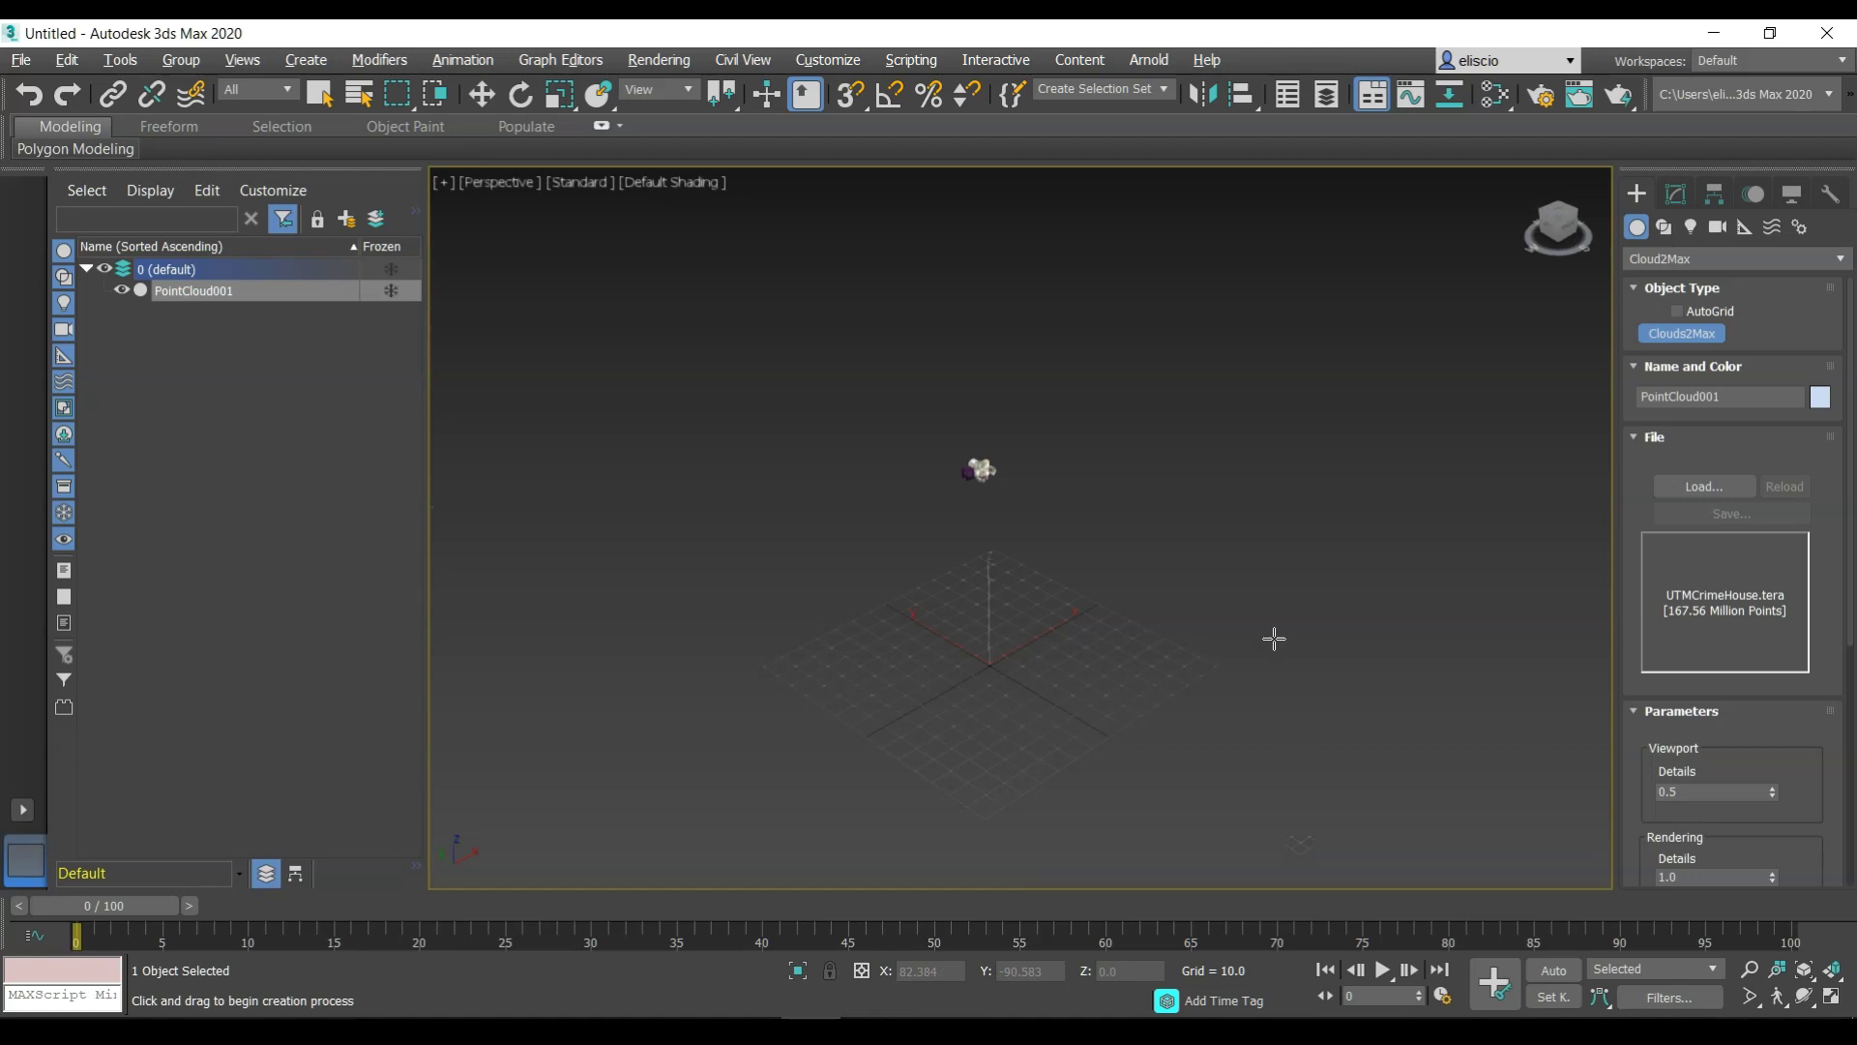
{"action": "scroll", "coordinate": [1112, 496], "scroll_direction": "up", "scroll_amount": 3}
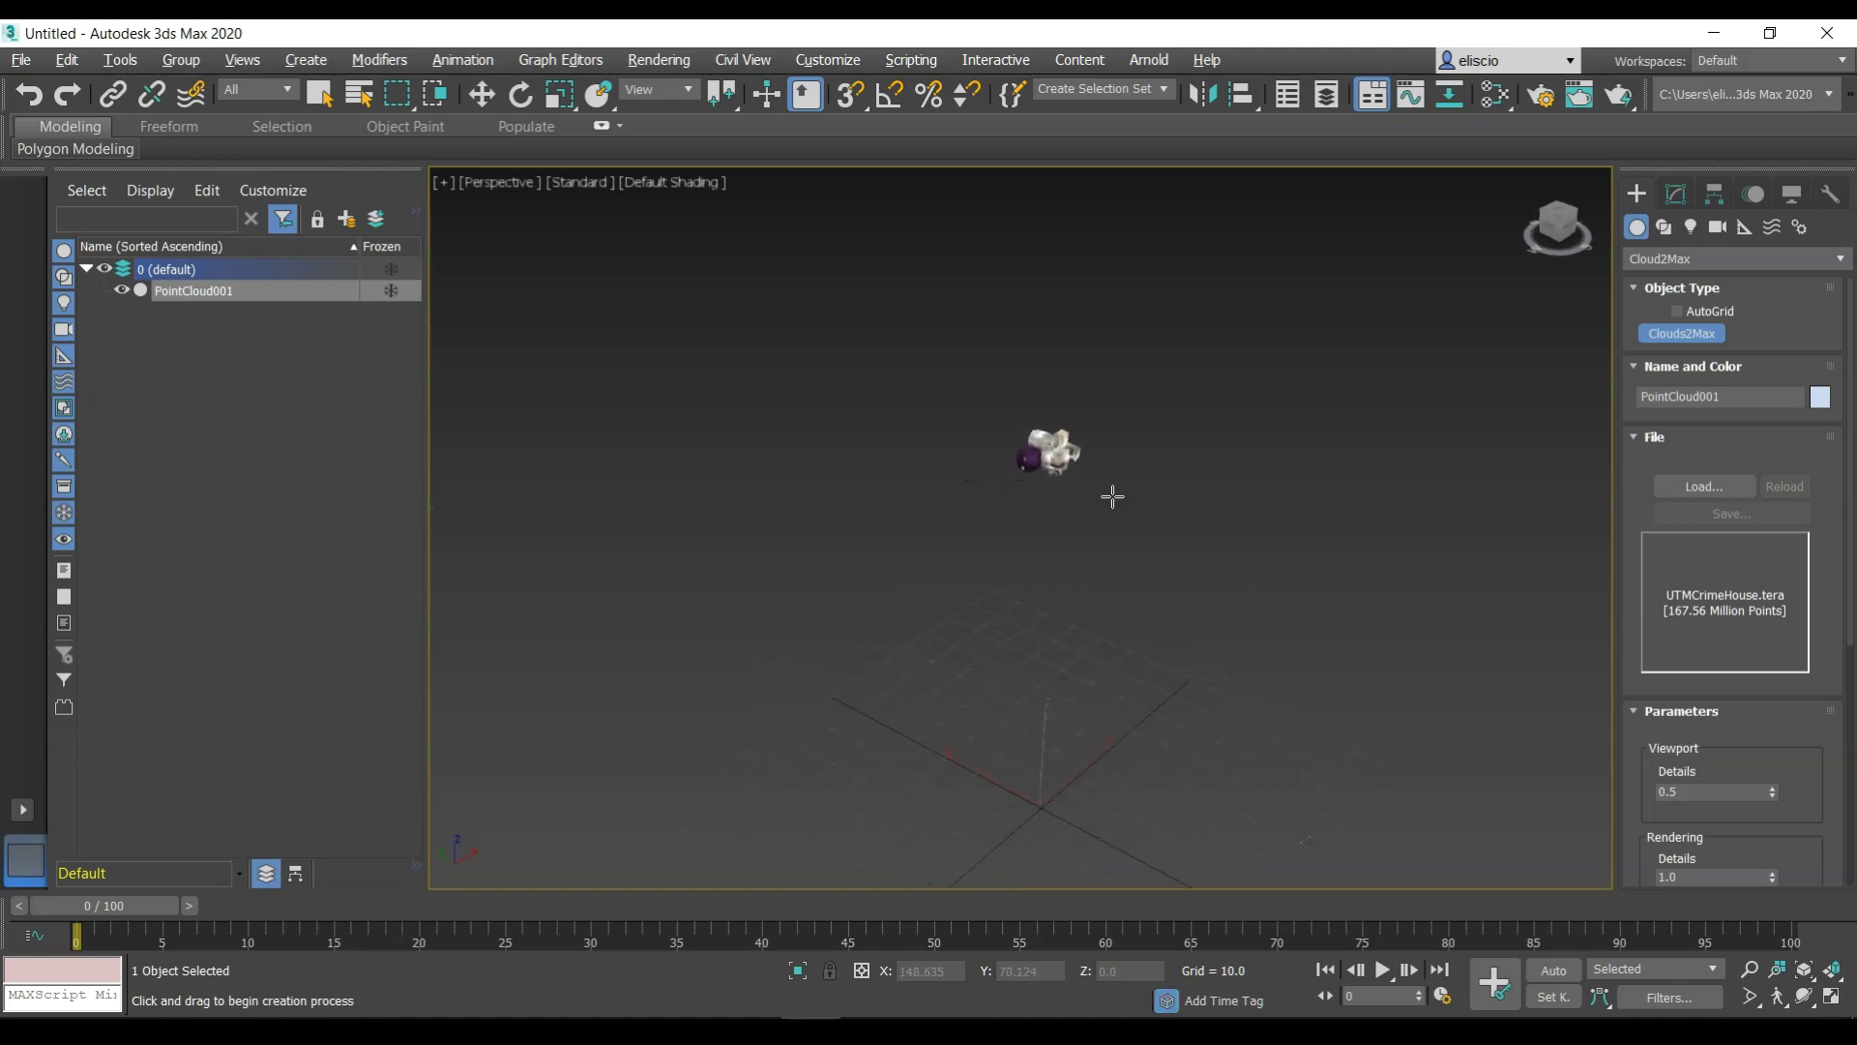
{"action": "scroll", "coordinate": [1214, 495], "scroll_direction": "up", "scroll_amount": 10}
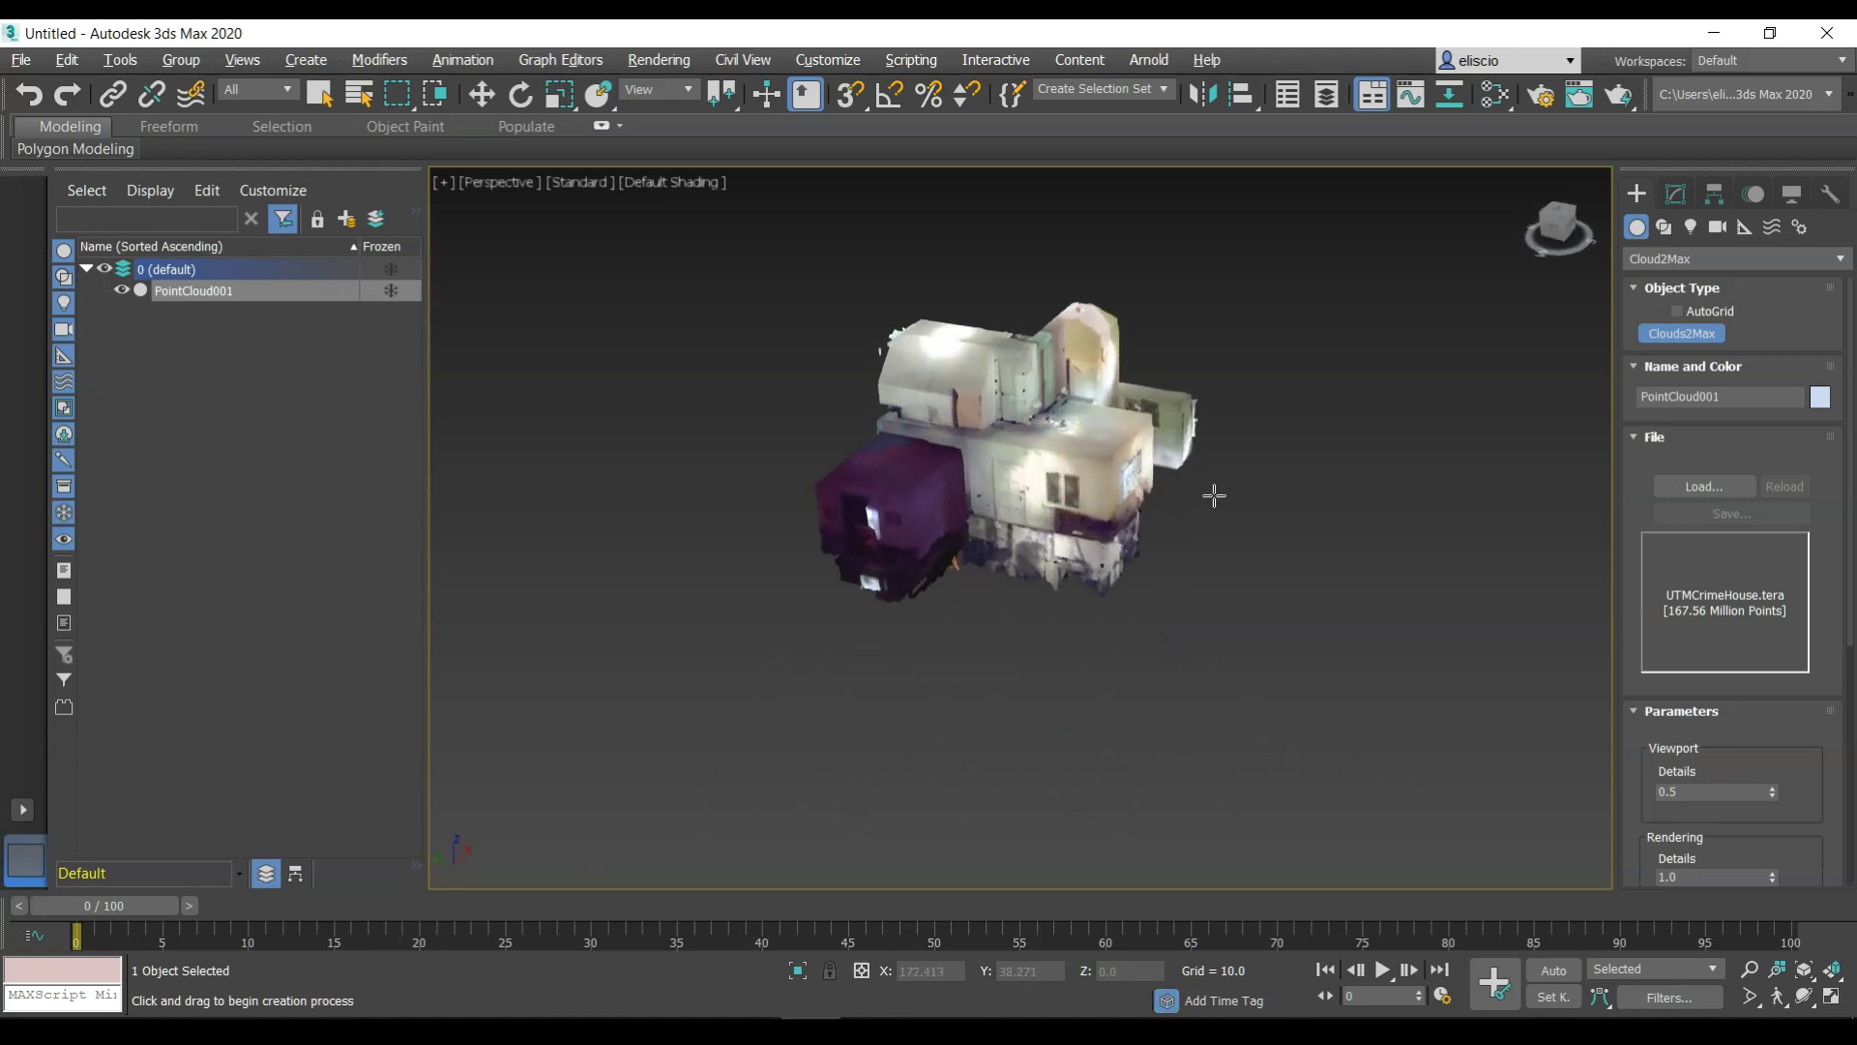
{"action": "middle_click_drag", "start_coordinate": [1213, 496], "coordinate": [1214, 495], "text": "alt"}
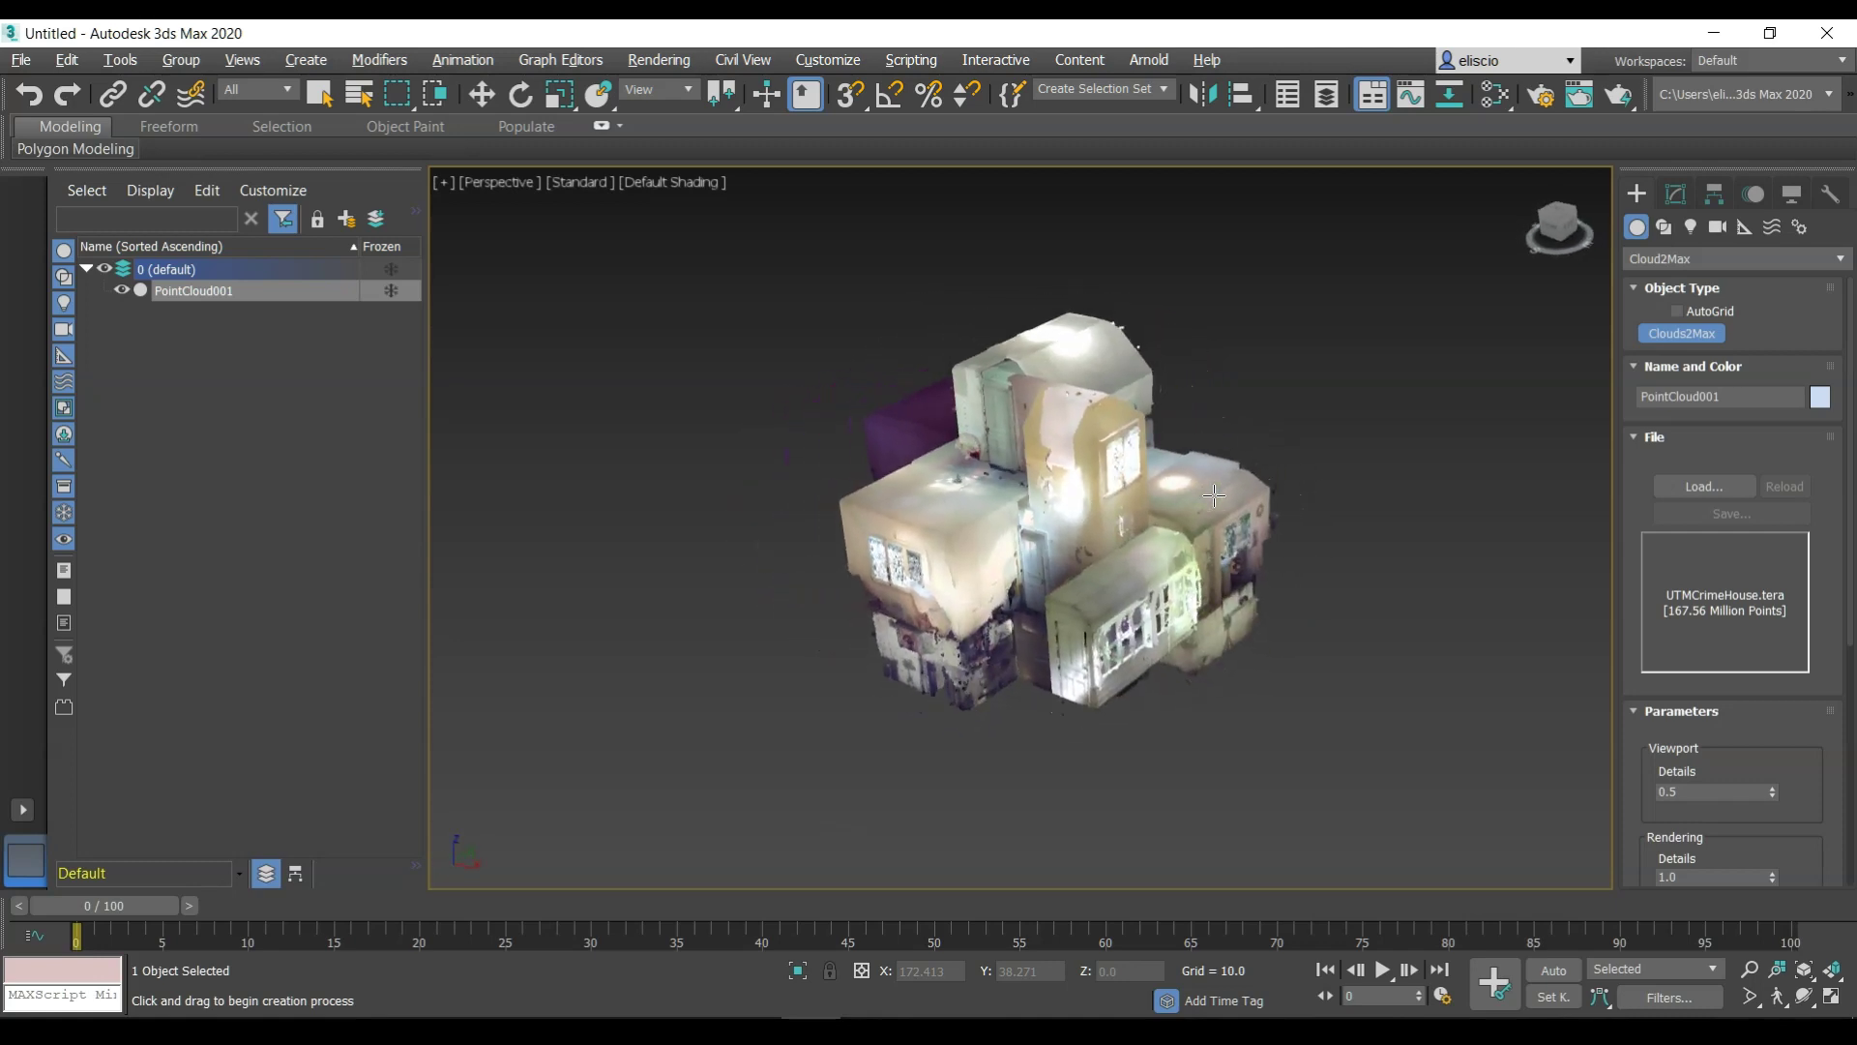
{"action": "right_click", "coordinate": [1064, 523]}
{"action": "scroll", "coordinate": [1185, 560], "scroll_direction": "down", "scroll_amount": 5}
{"action": "middle_click_drag", "start_coordinate": [1184, 559], "coordinate": [1023, 795], "text": "alt"}
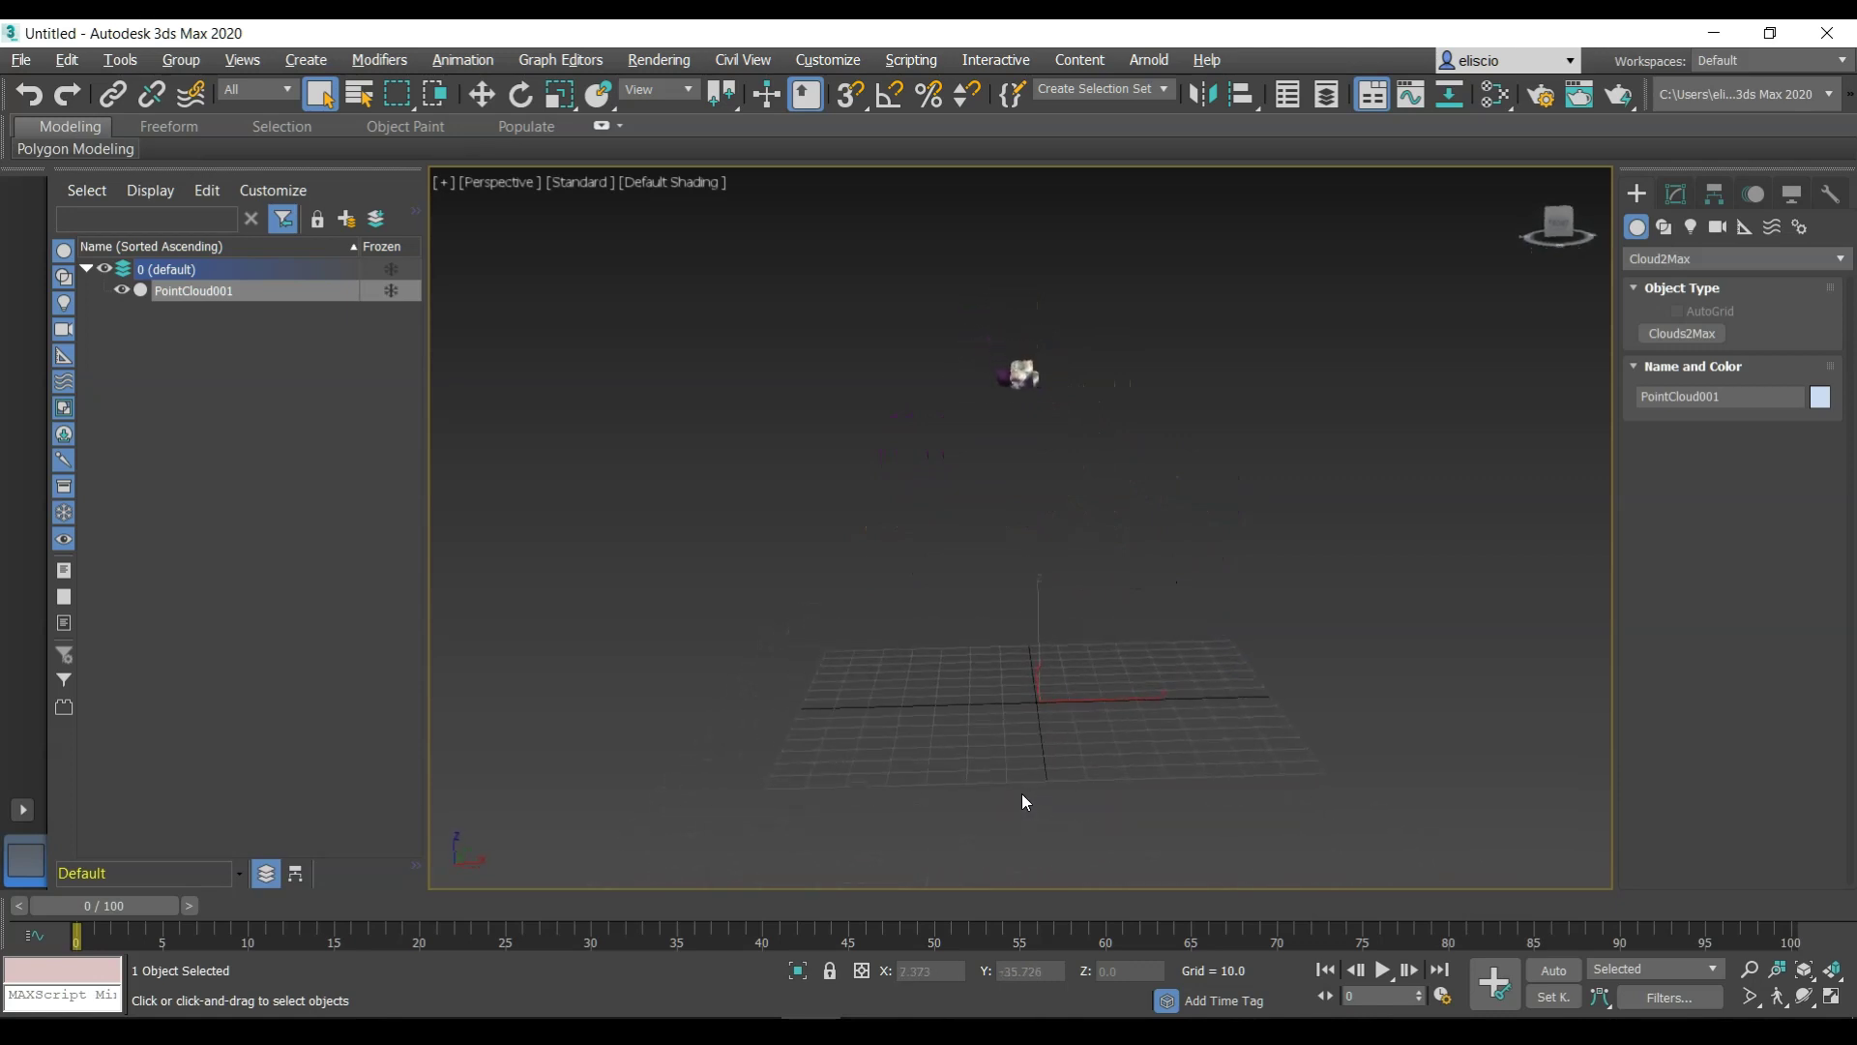
Move PointCloud001 to X 0, Y 0 and zoom extents to frame the house
{"action": "key", "text": "w"}
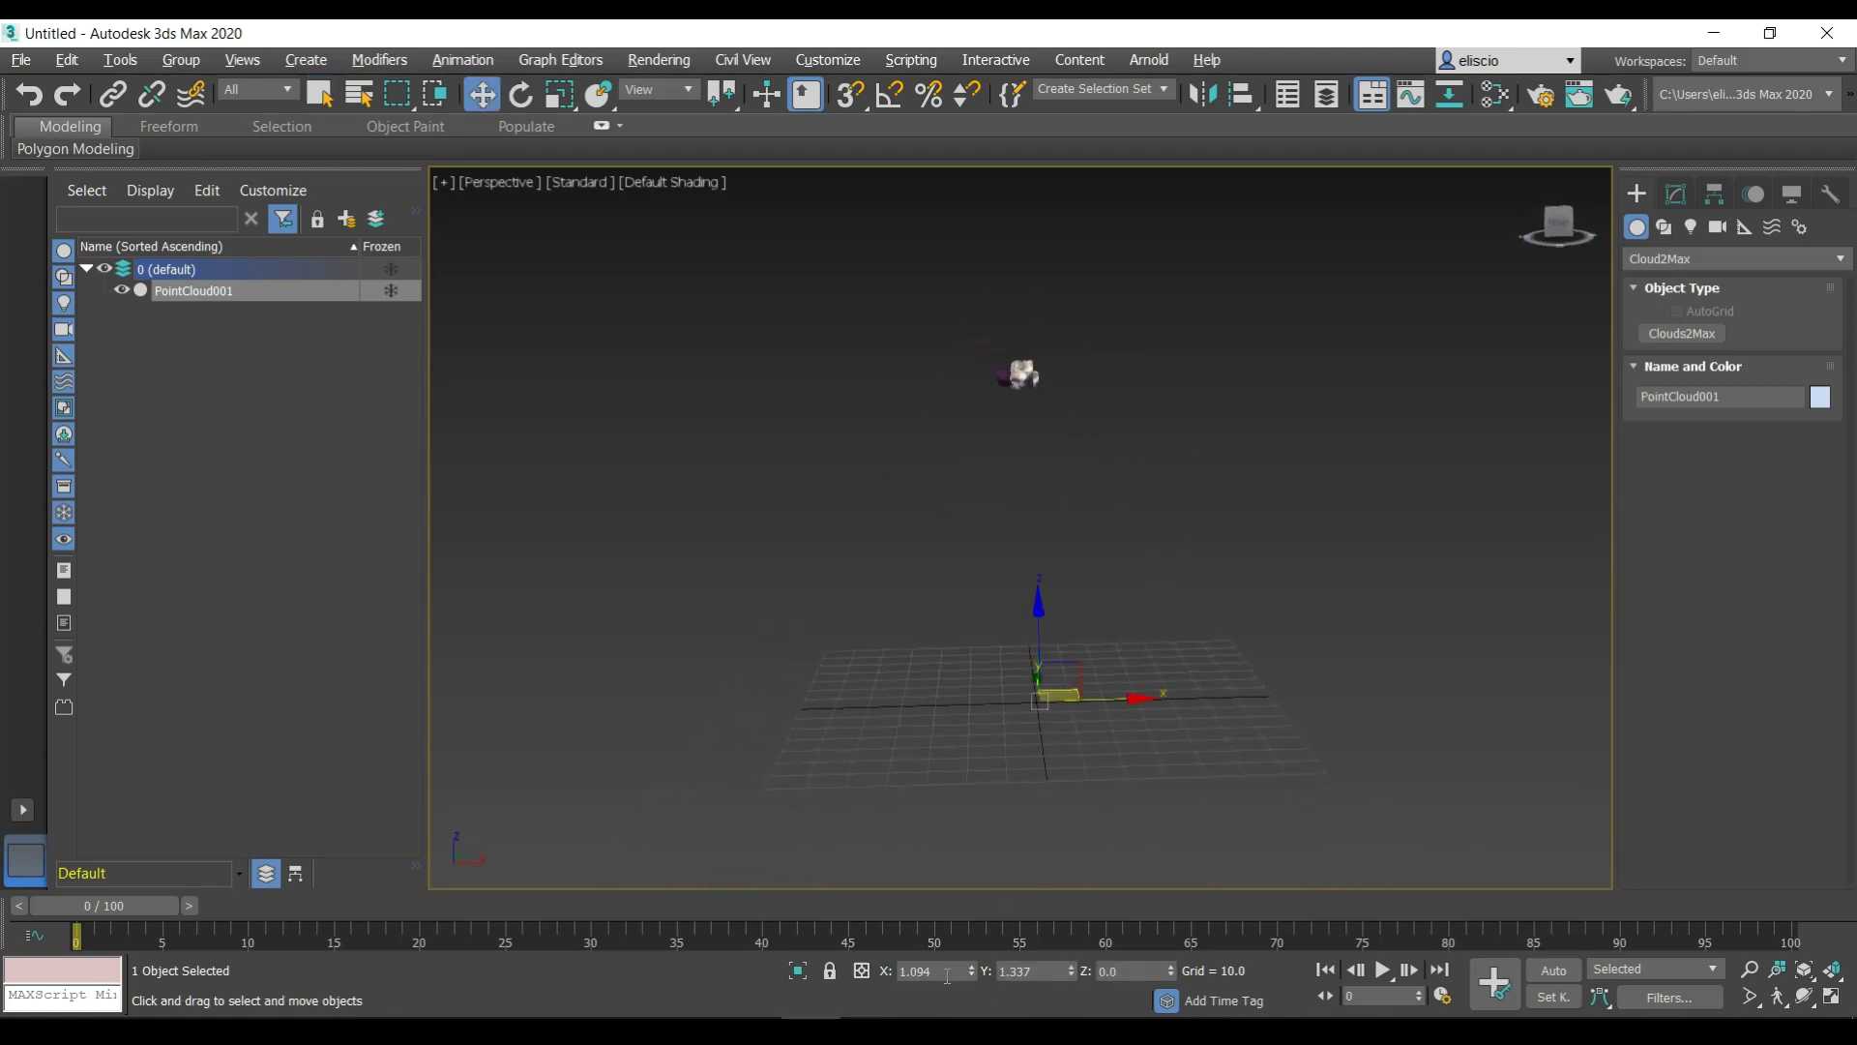
{"action": "left_click", "coordinate": [949, 971]}
{"action": "type", "text": "0"}
{"action": "key", "text": "Tab"}
{"action": "type", "text": "0"}
{"action": "key", "text": "Tab"}
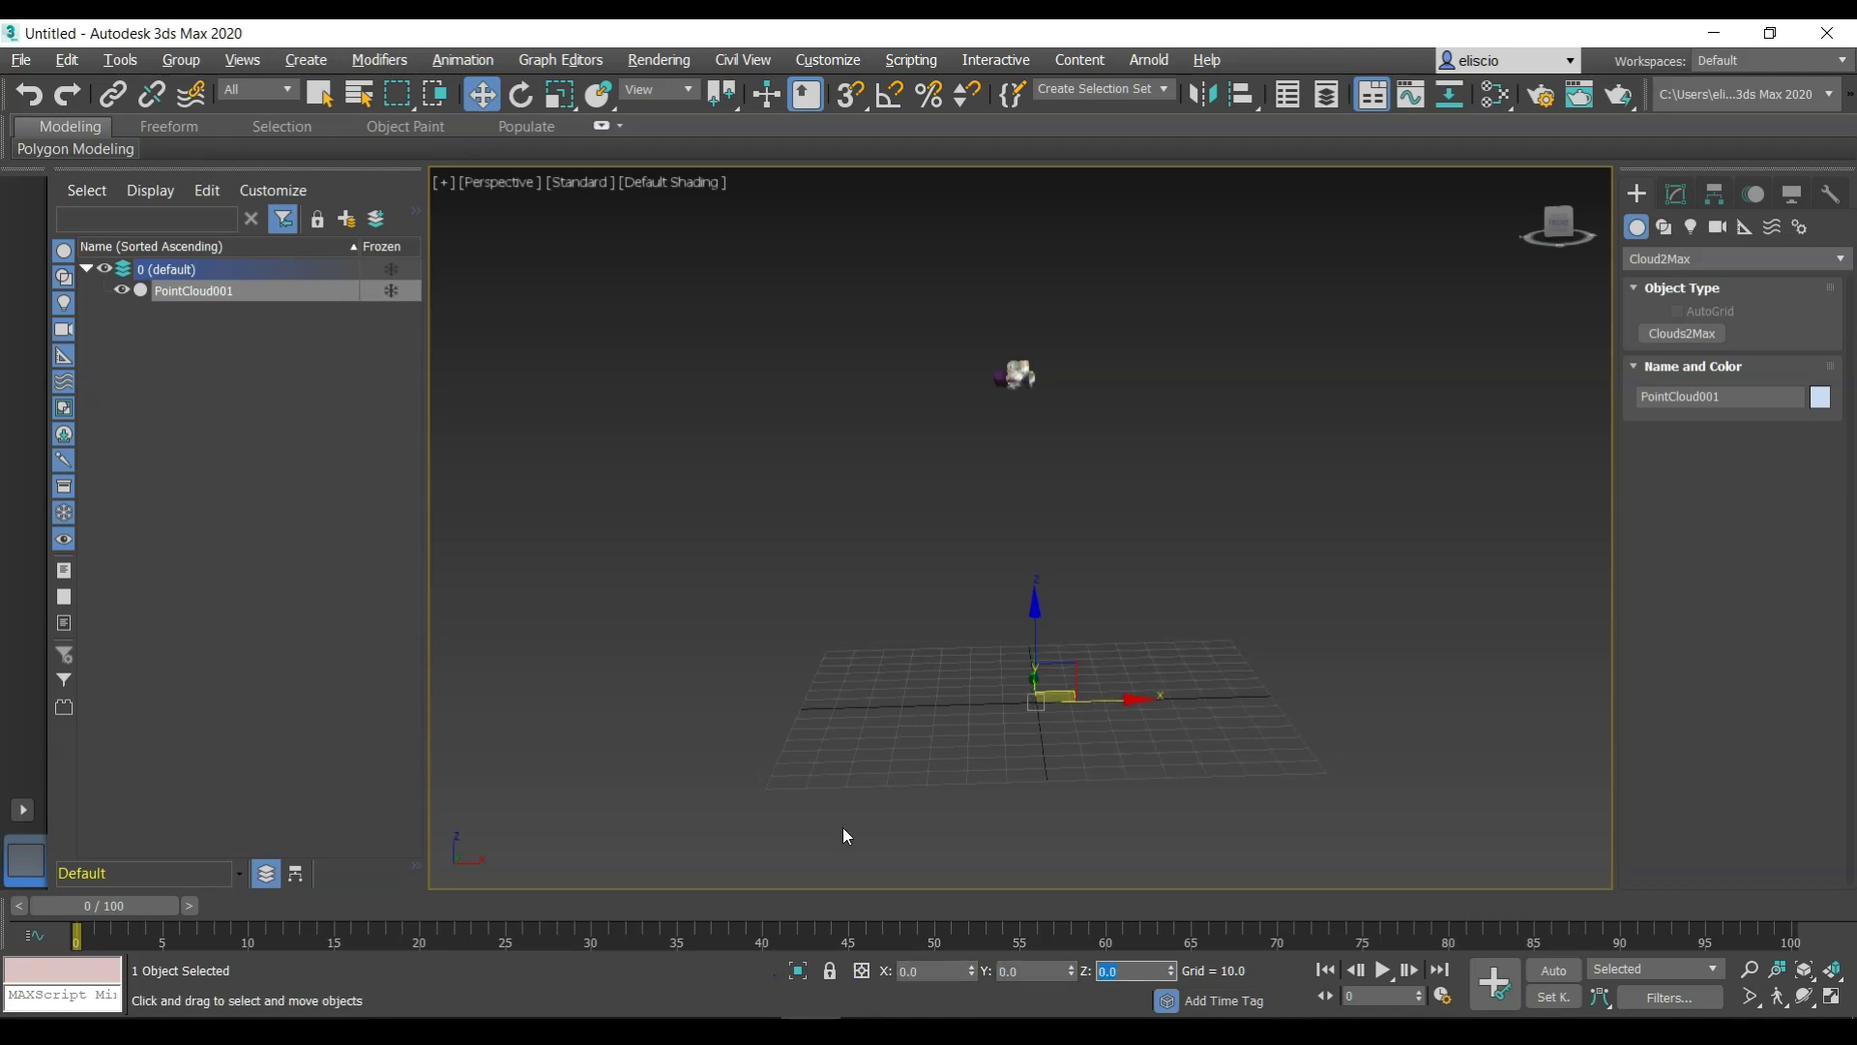
{"action": "left_click", "coordinate": [1245, 573]}
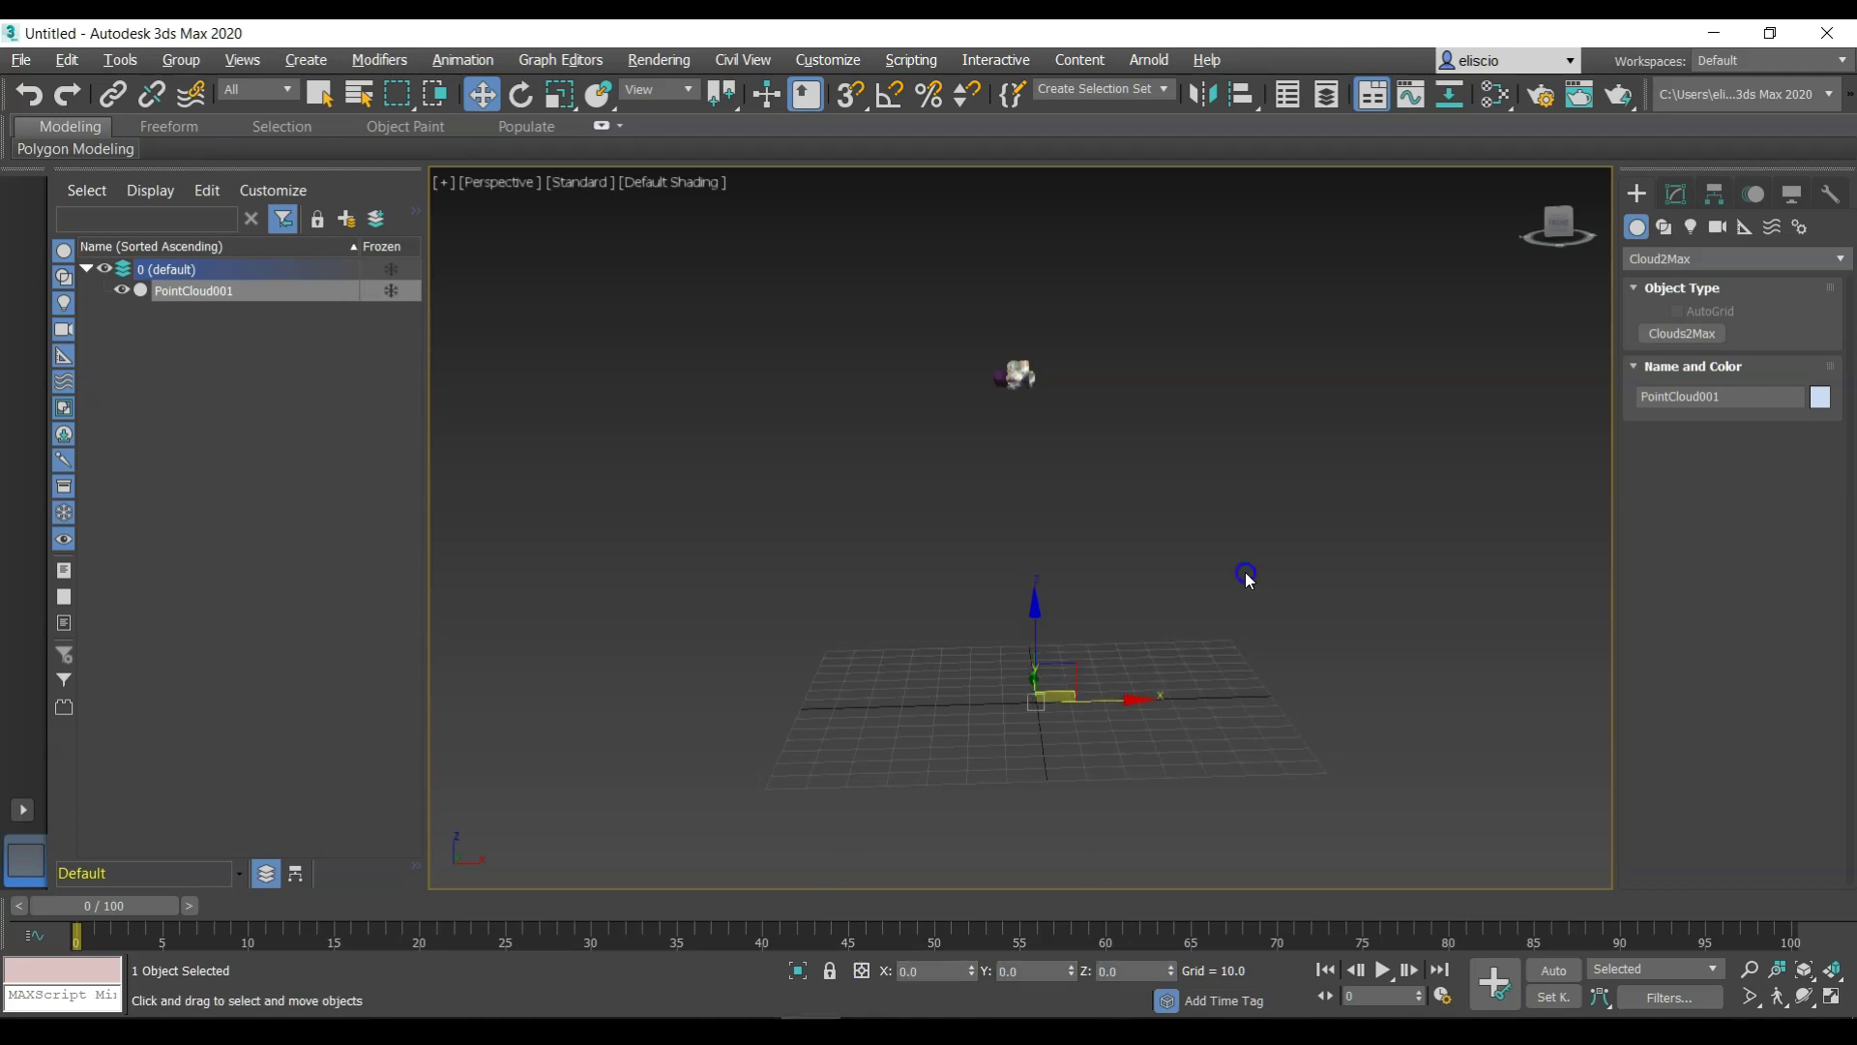
{"action": "left_click", "coordinate": [1022, 372]}
{"action": "left_click", "coordinate": [1152, 441]}
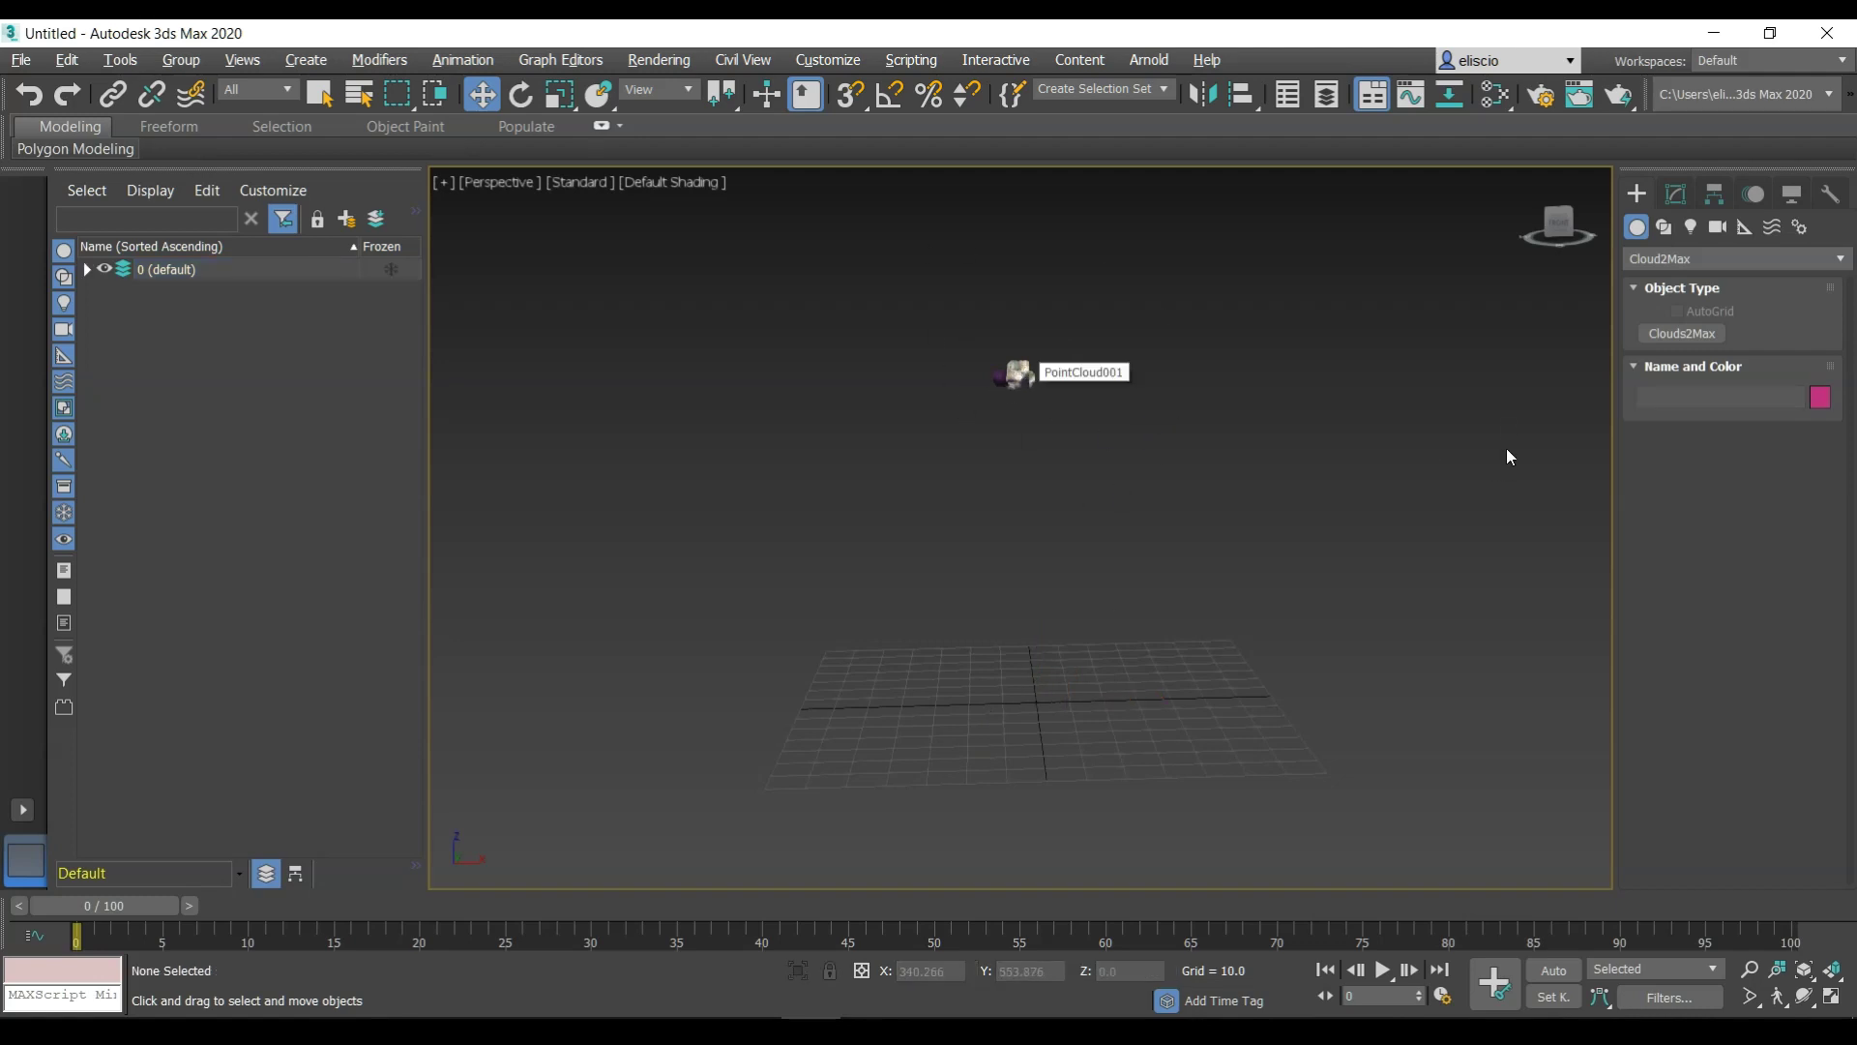
{"action": "middle_click_drag", "start_coordinate": [1506, 449], "coordinate": [1279, 456], "text": "alt"}
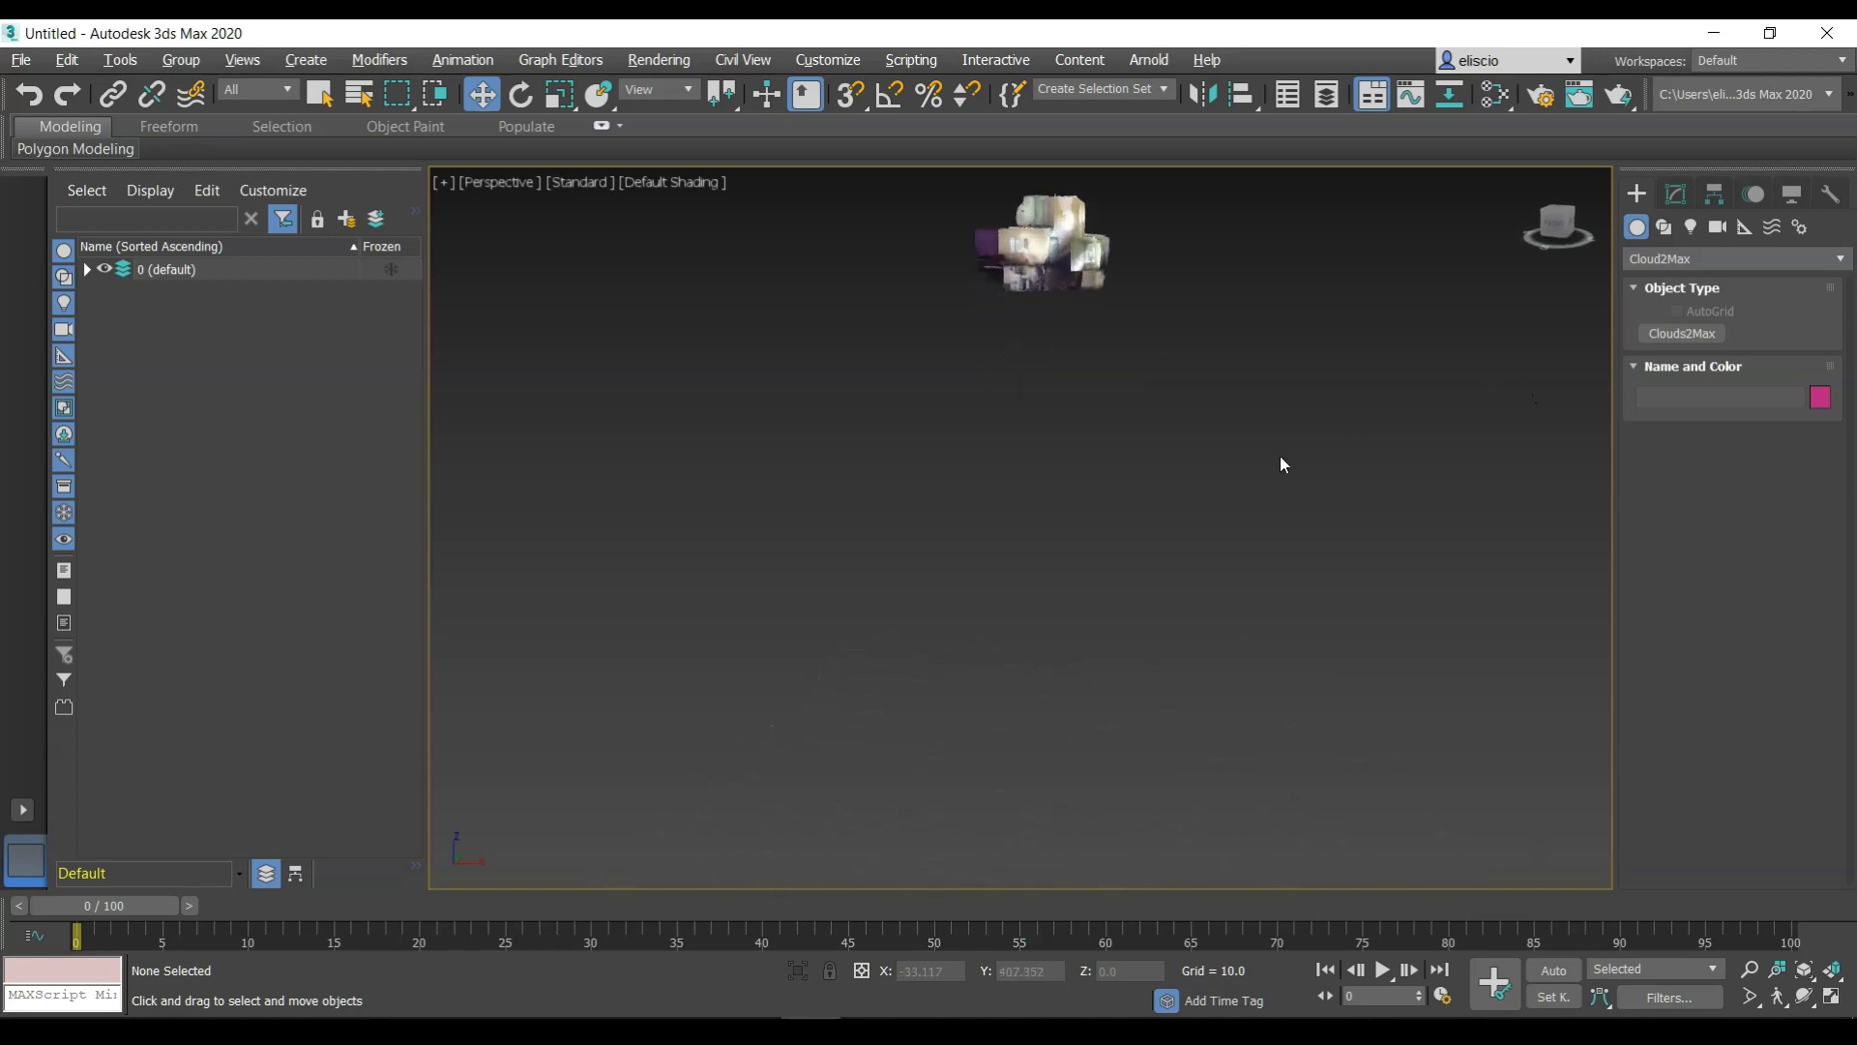
{"action": "key", "text": "z"}
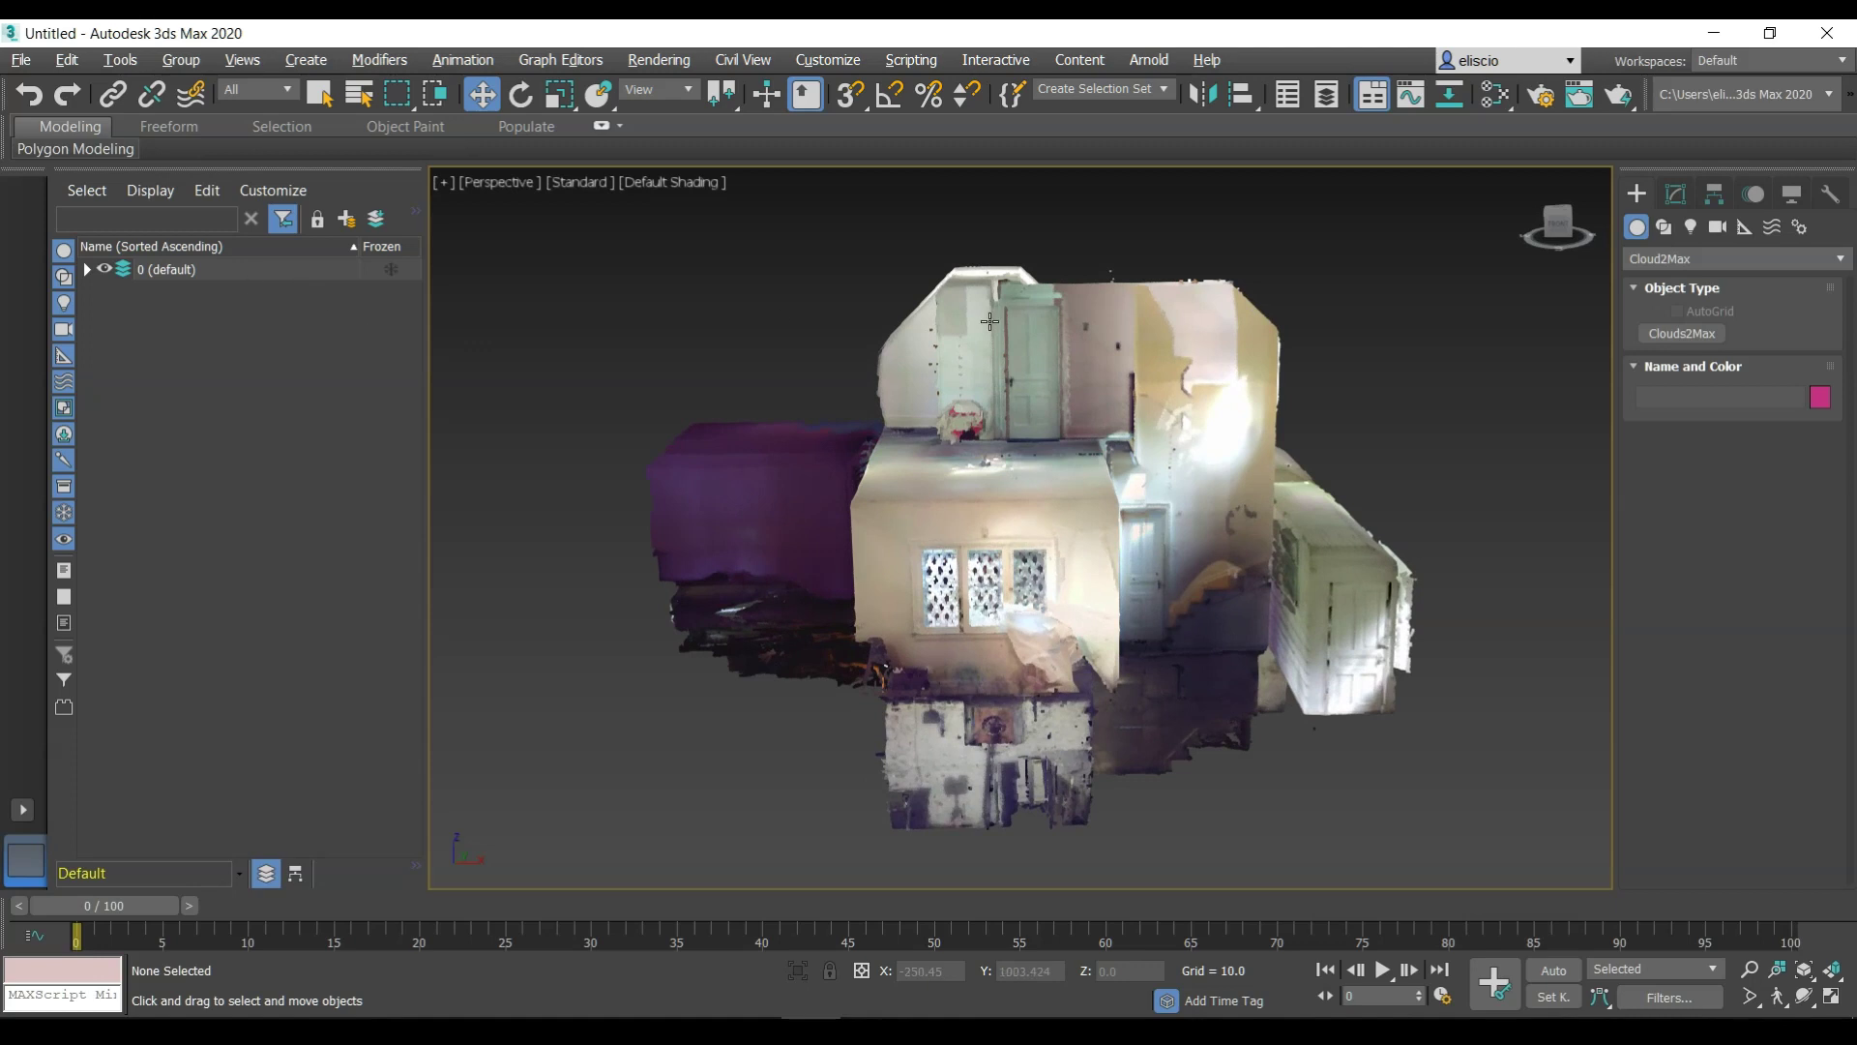
Select PointCloud001 in the Scene Explorer for the Modify panel and zoom into the table-and-chairs room
{"action": "left_click", "coordinate": [1675, 193]}
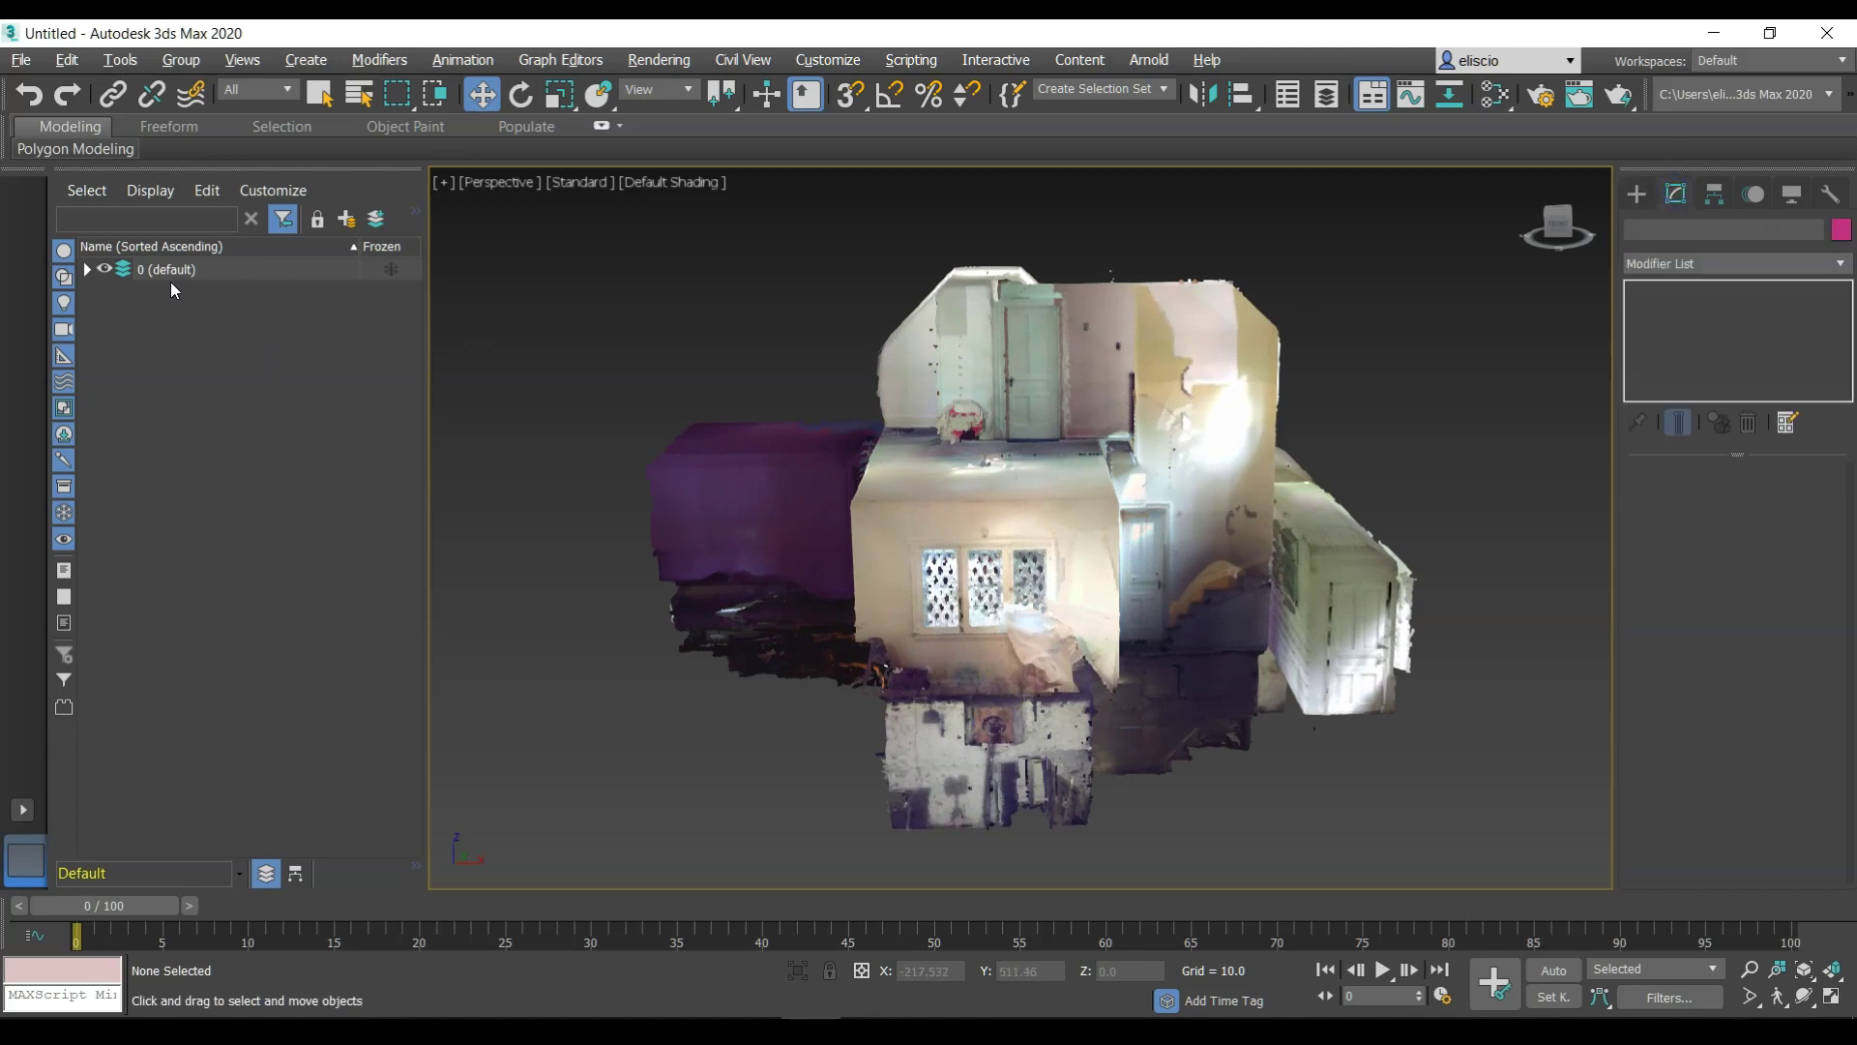
{"action": "left_click", "coordinate": [88, 268]}
{"action": "left_click", "coordinate": [206, 290]}
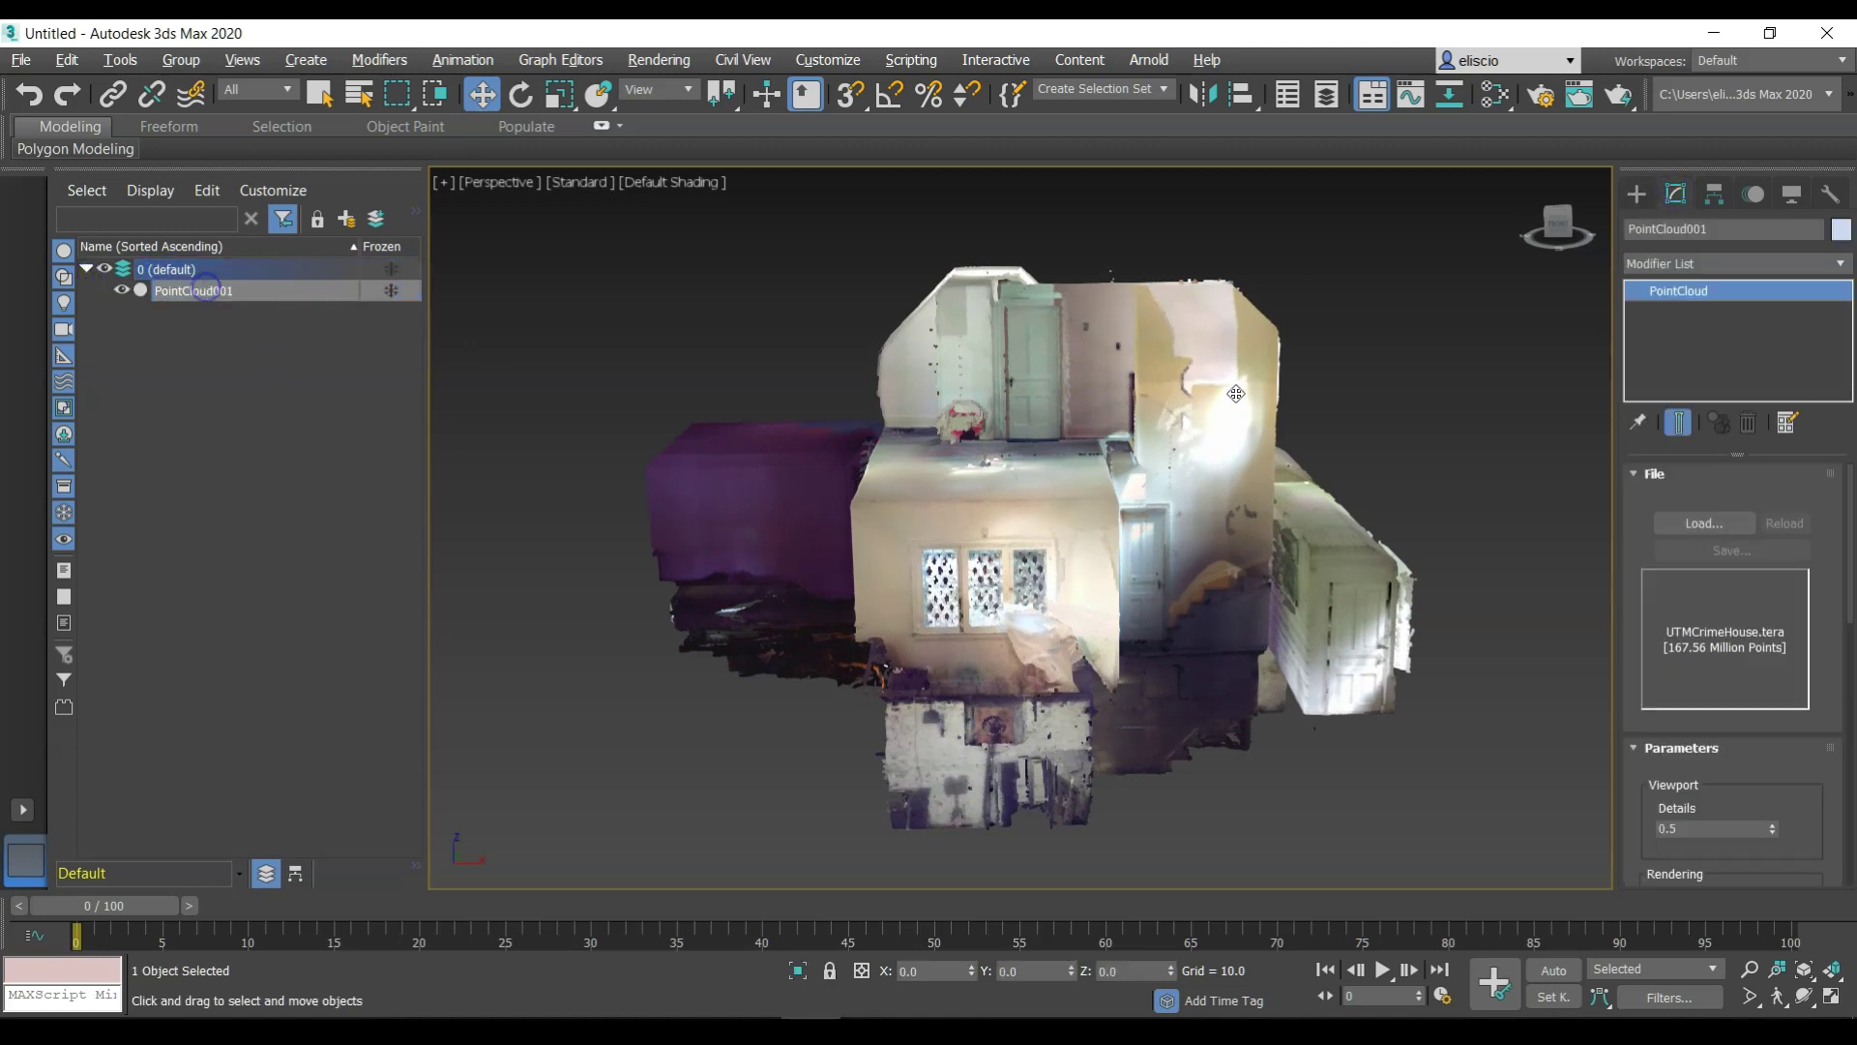
{"action": "left_click_drag", "start_coordinate": [1806, 759], "coordinate": [1796, 490]}
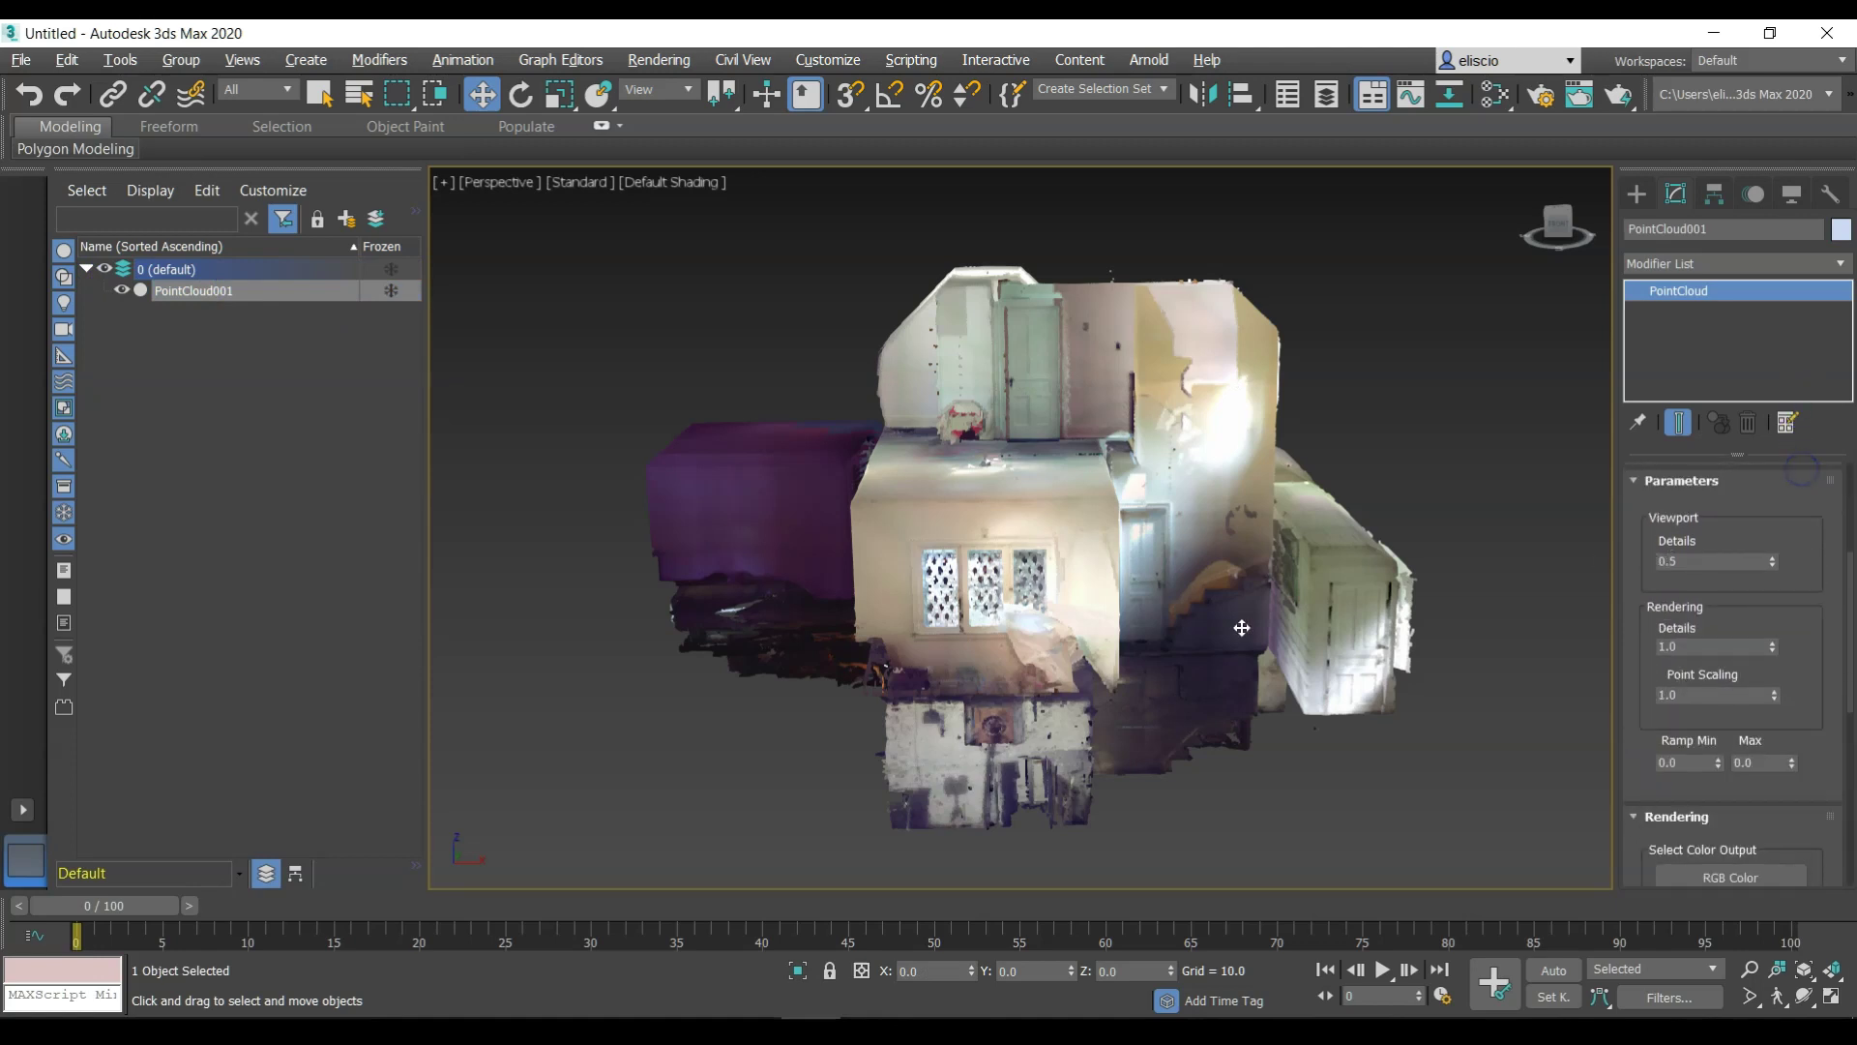
{"action": "scroll", "coordinate": [1239, 628], "scroll_direction": "up", "scroll_amount": 5}
{"action": "scroll", "coordinate": [1239, 628], "scroll_direction": "up", "scroll_amount": 3}
{"action": "scroll", "coordinate": [1239, 627], "scroll_direction": "down", "scroll_amount": 2}
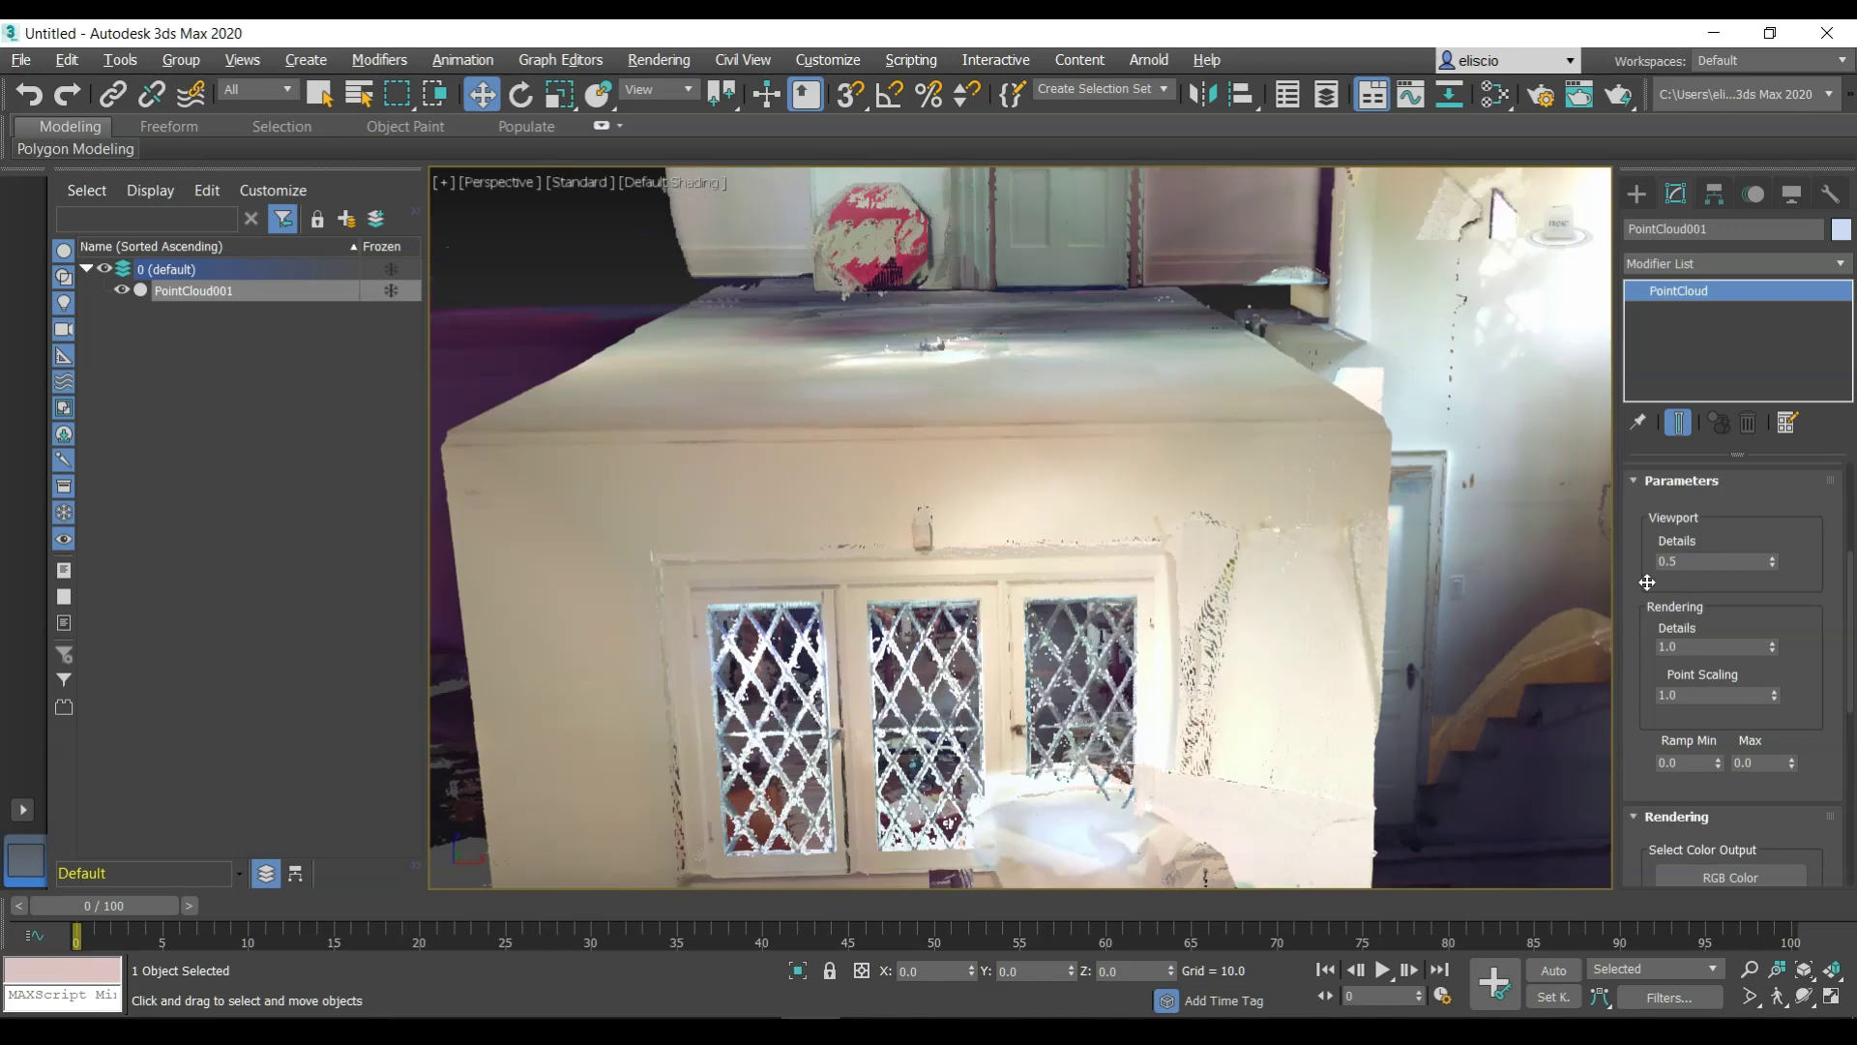
{"action": "scroll", "coordinate": [1222, 630], "scroll_direction": "up", "scroll_amount": 8}
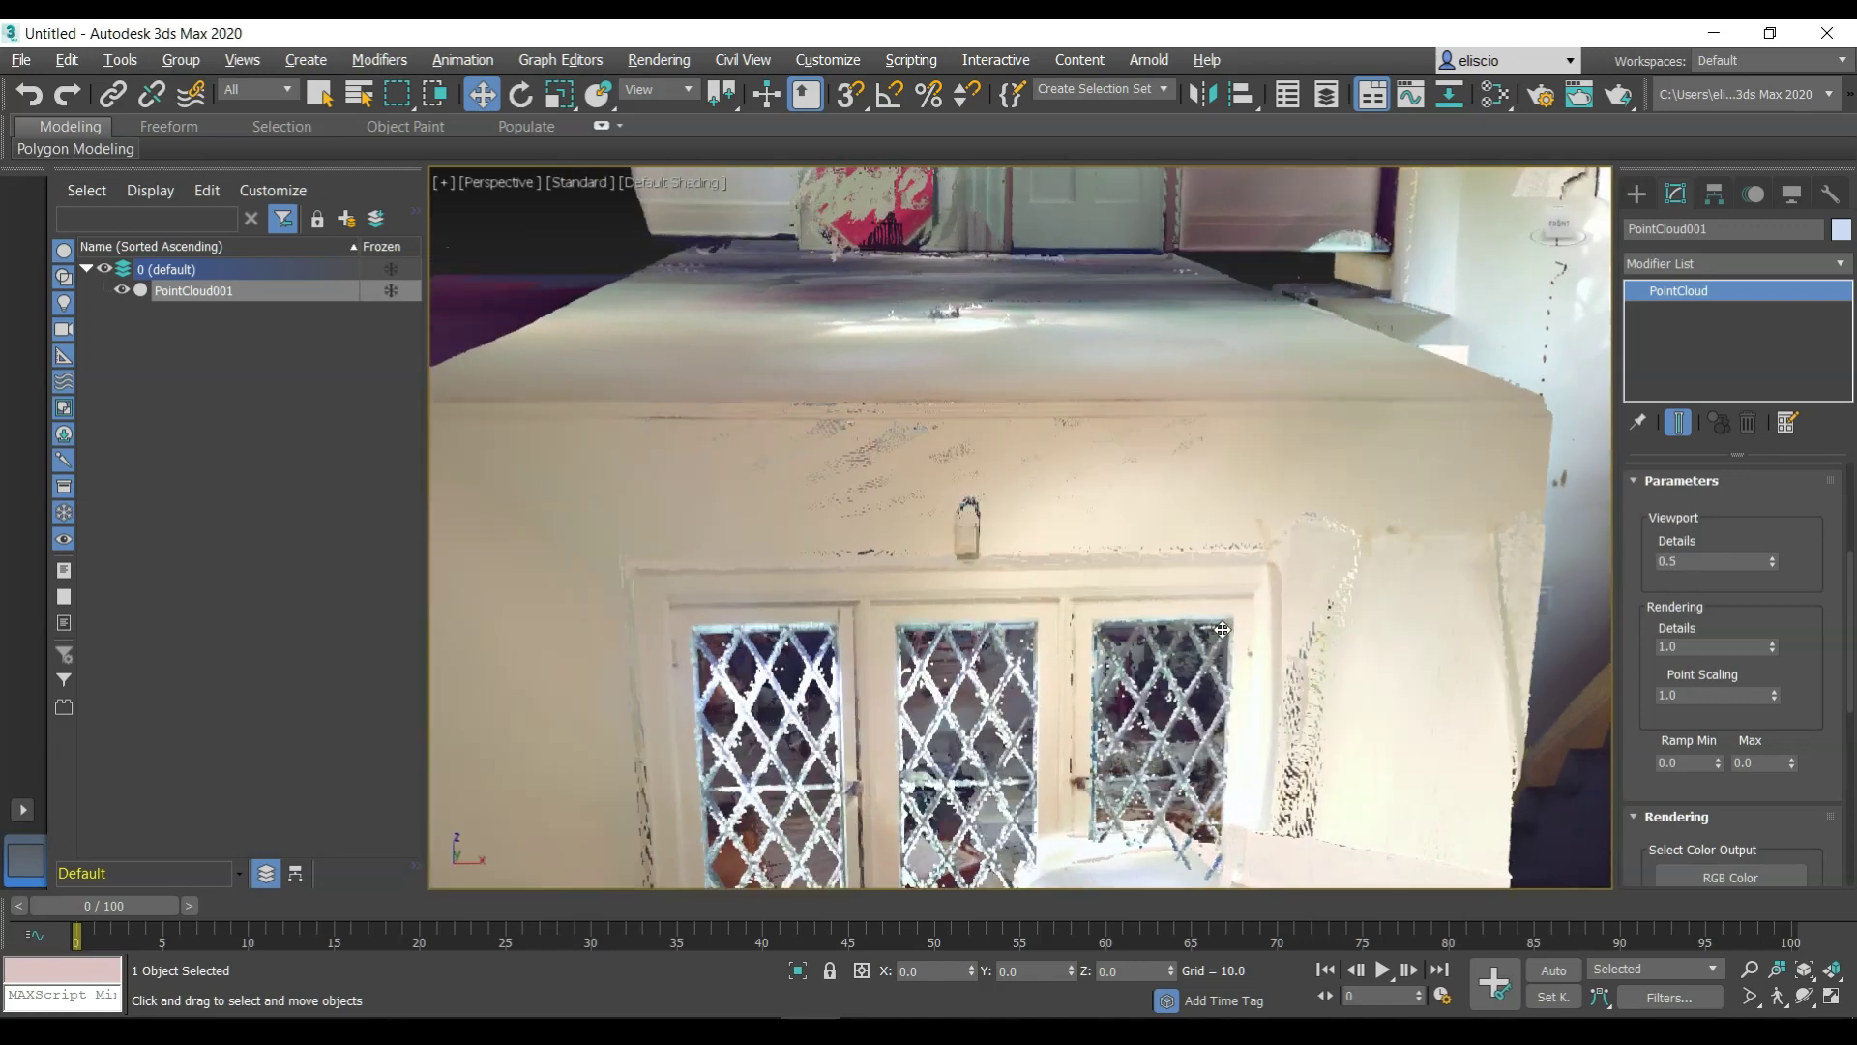
{"action": "scroll", "coordinate": [1222, 630], "scroll_direction": "down", "scroll_amount": 4}
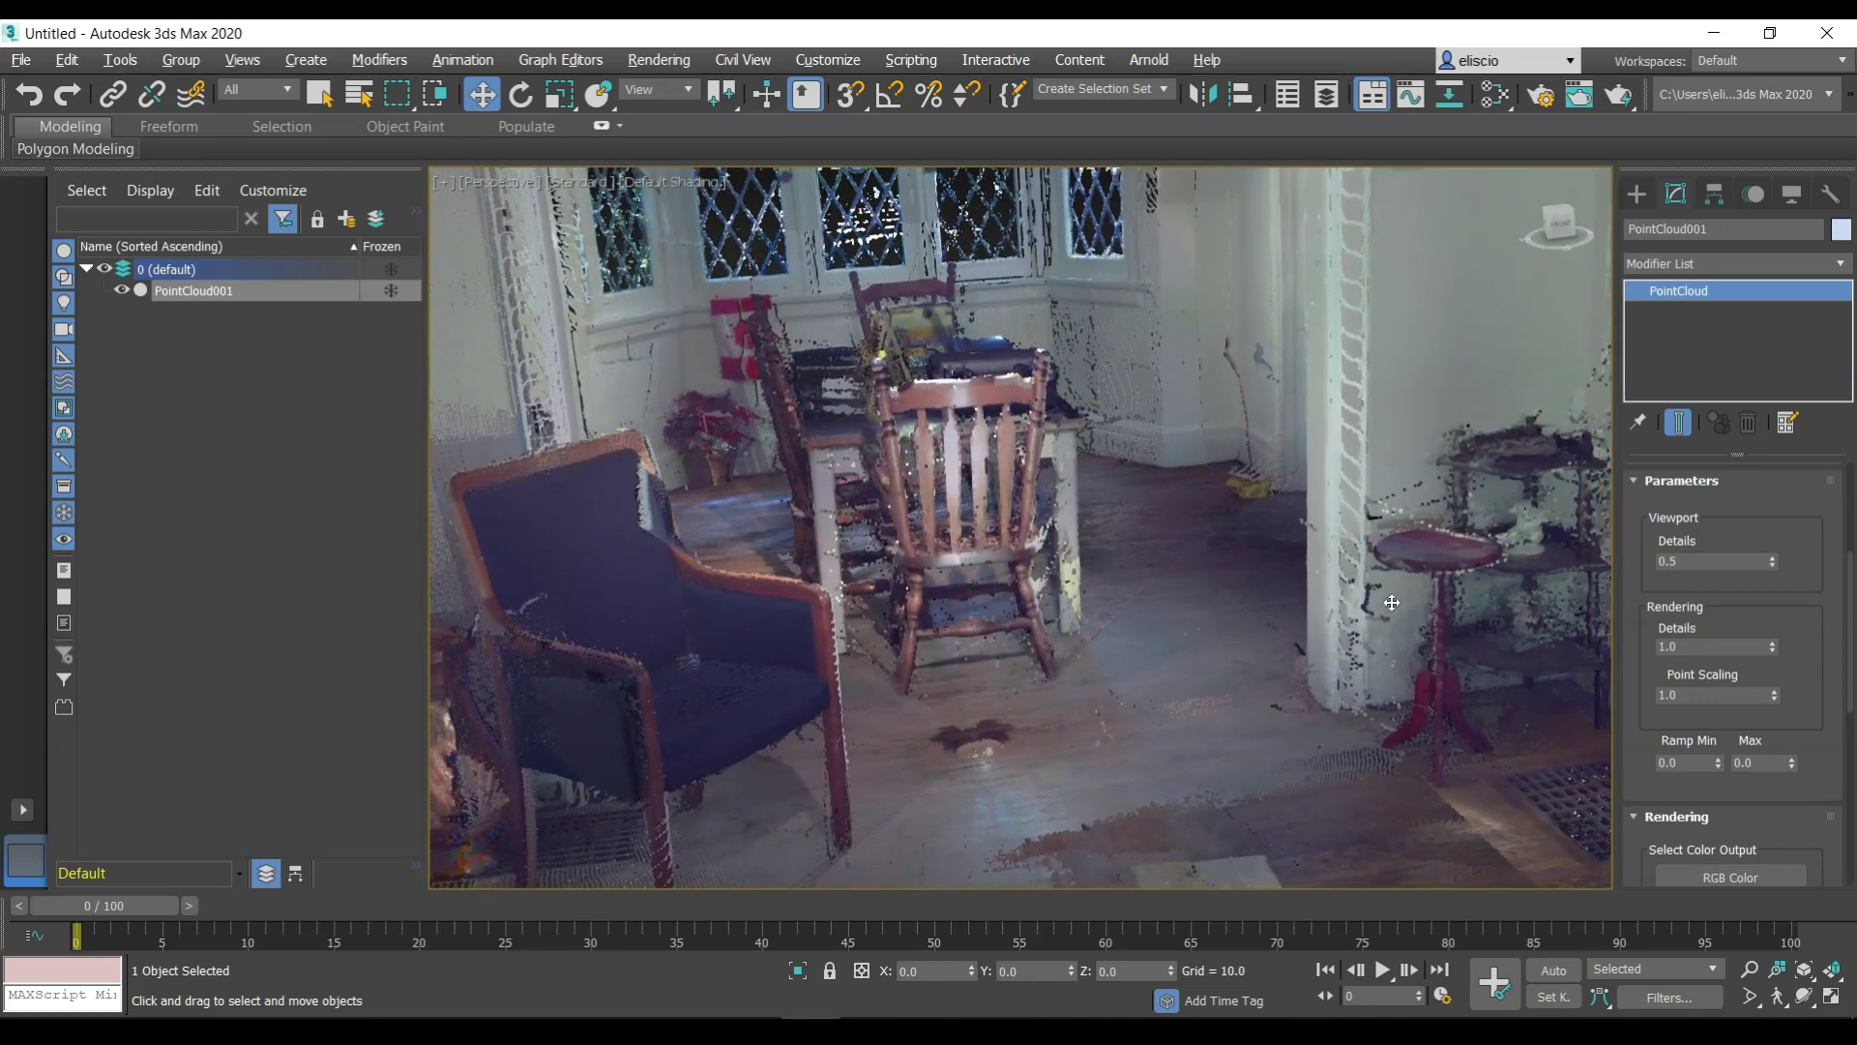
Set PointCloud Viewport Details to 0.1, then to 1.0, and dolly back out
{"action": "double_click", "coordinate": [1704, 559]}
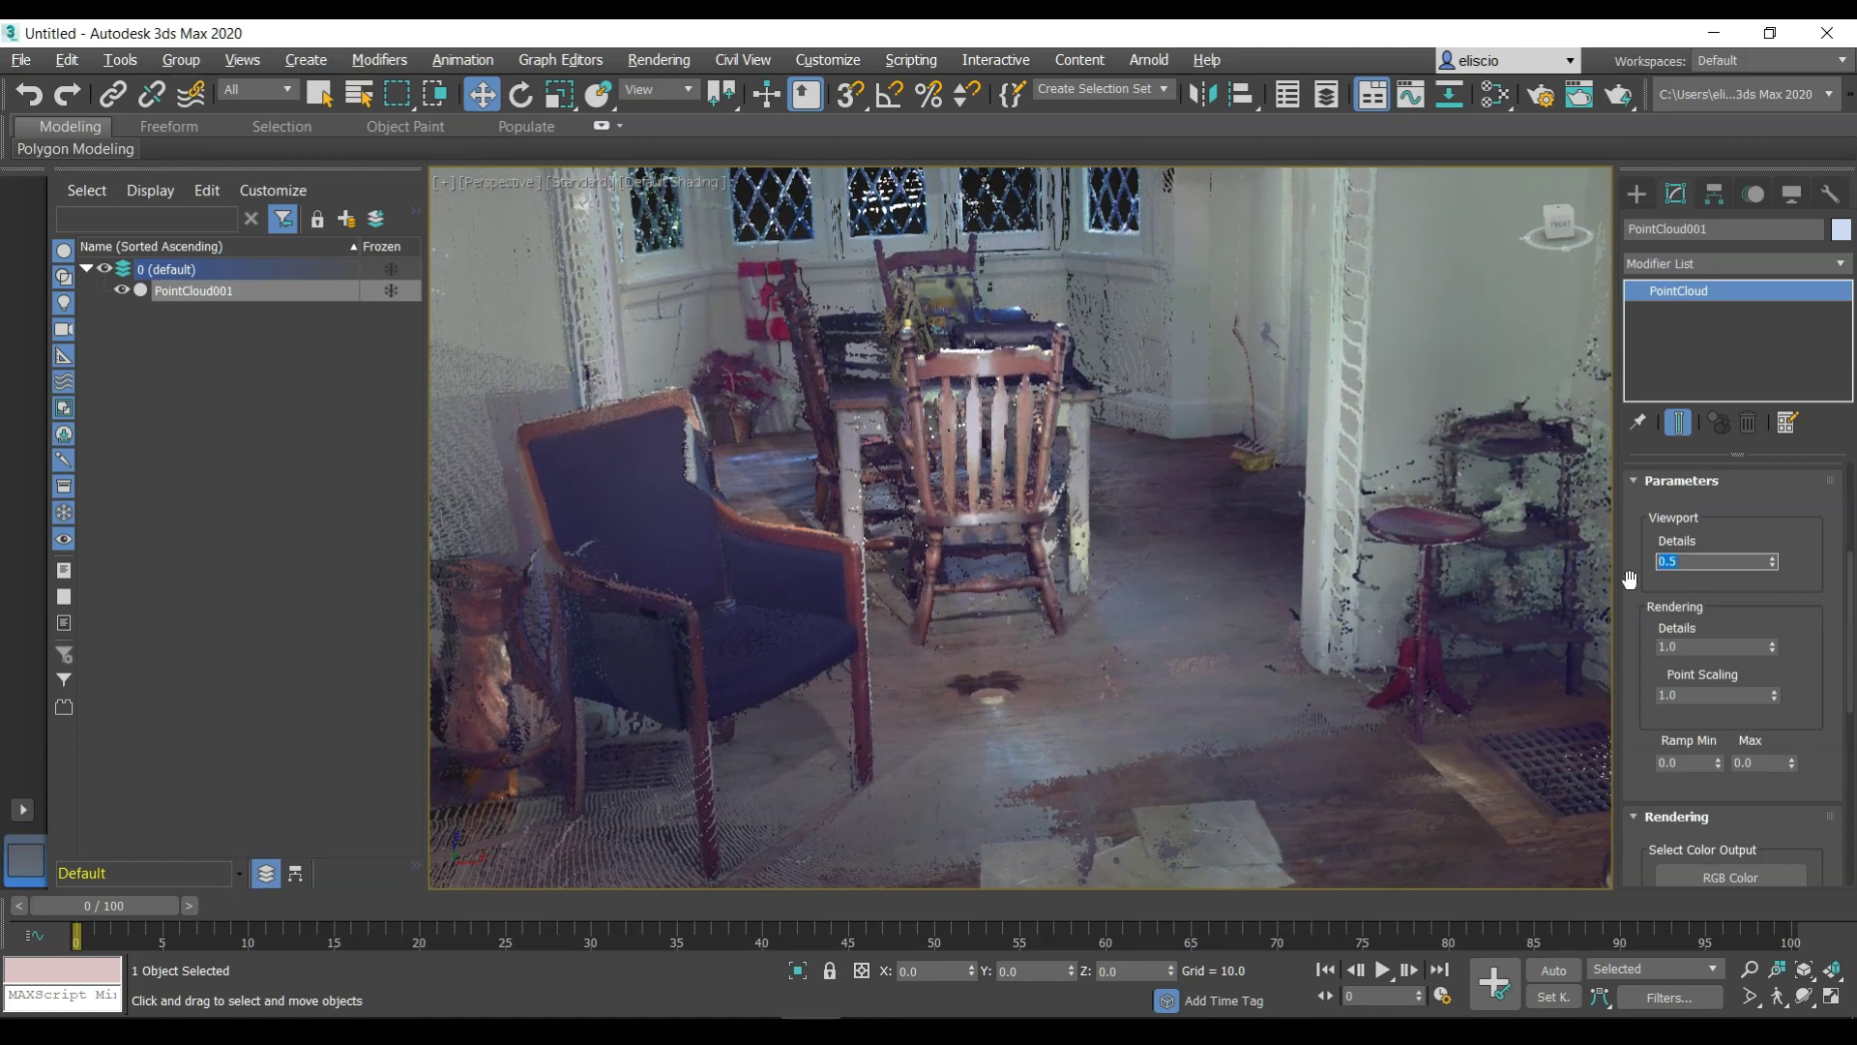
{"action": "key", "text": "Return"}
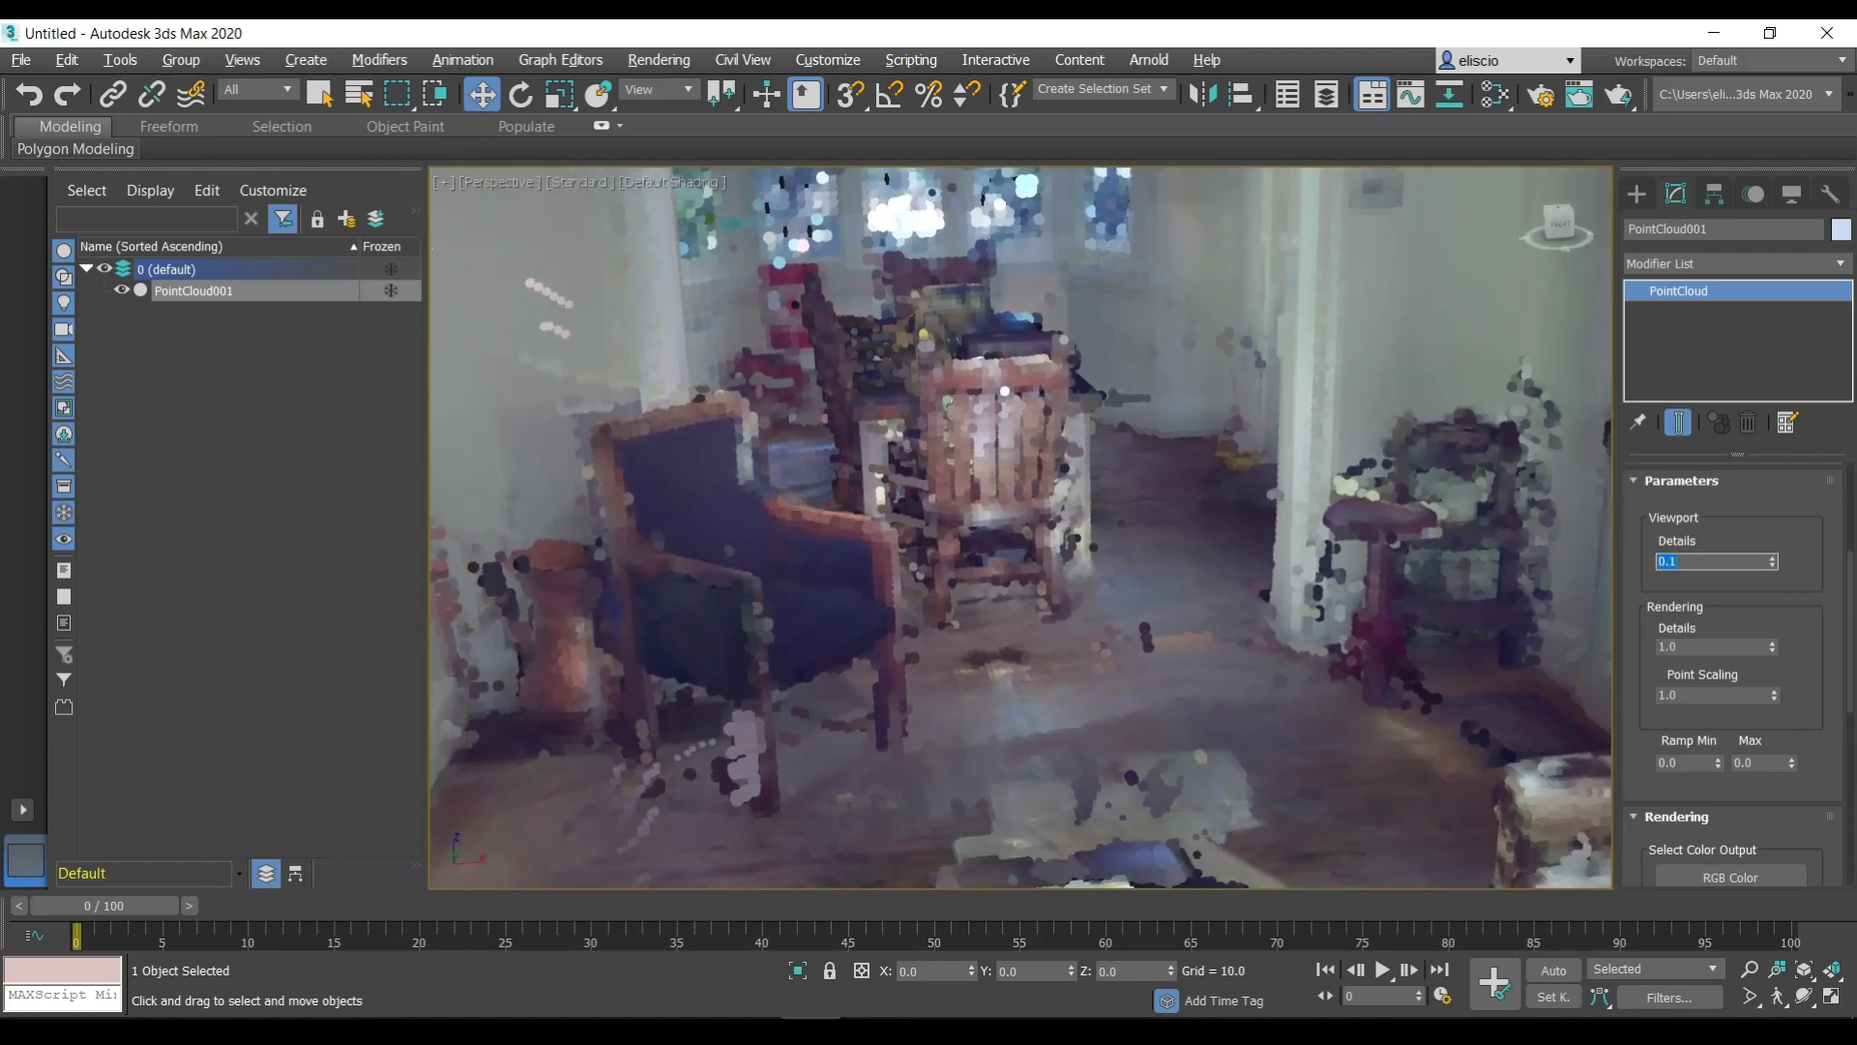
{"action": "key", "text": "z"}
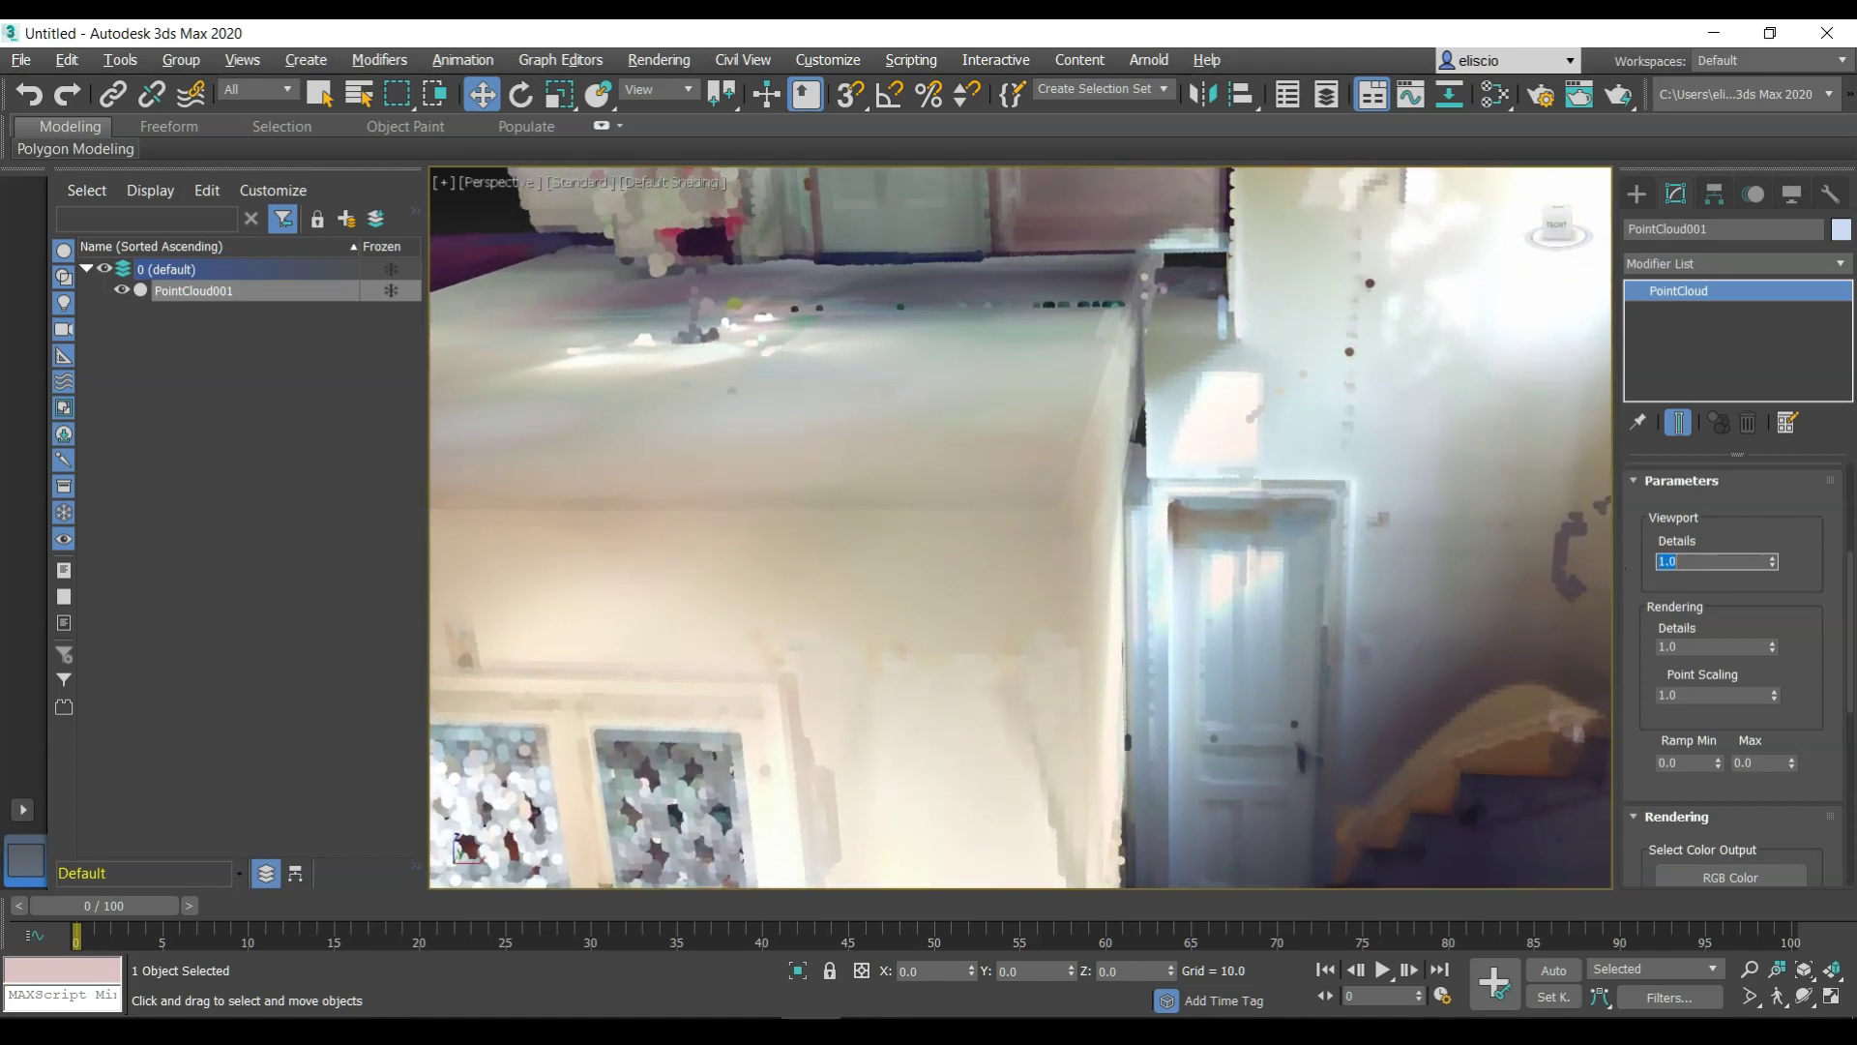
{"action": "scroll", "coordinate": [1003, 542], "scroll_direction": "down", "scroll_amount": 10}
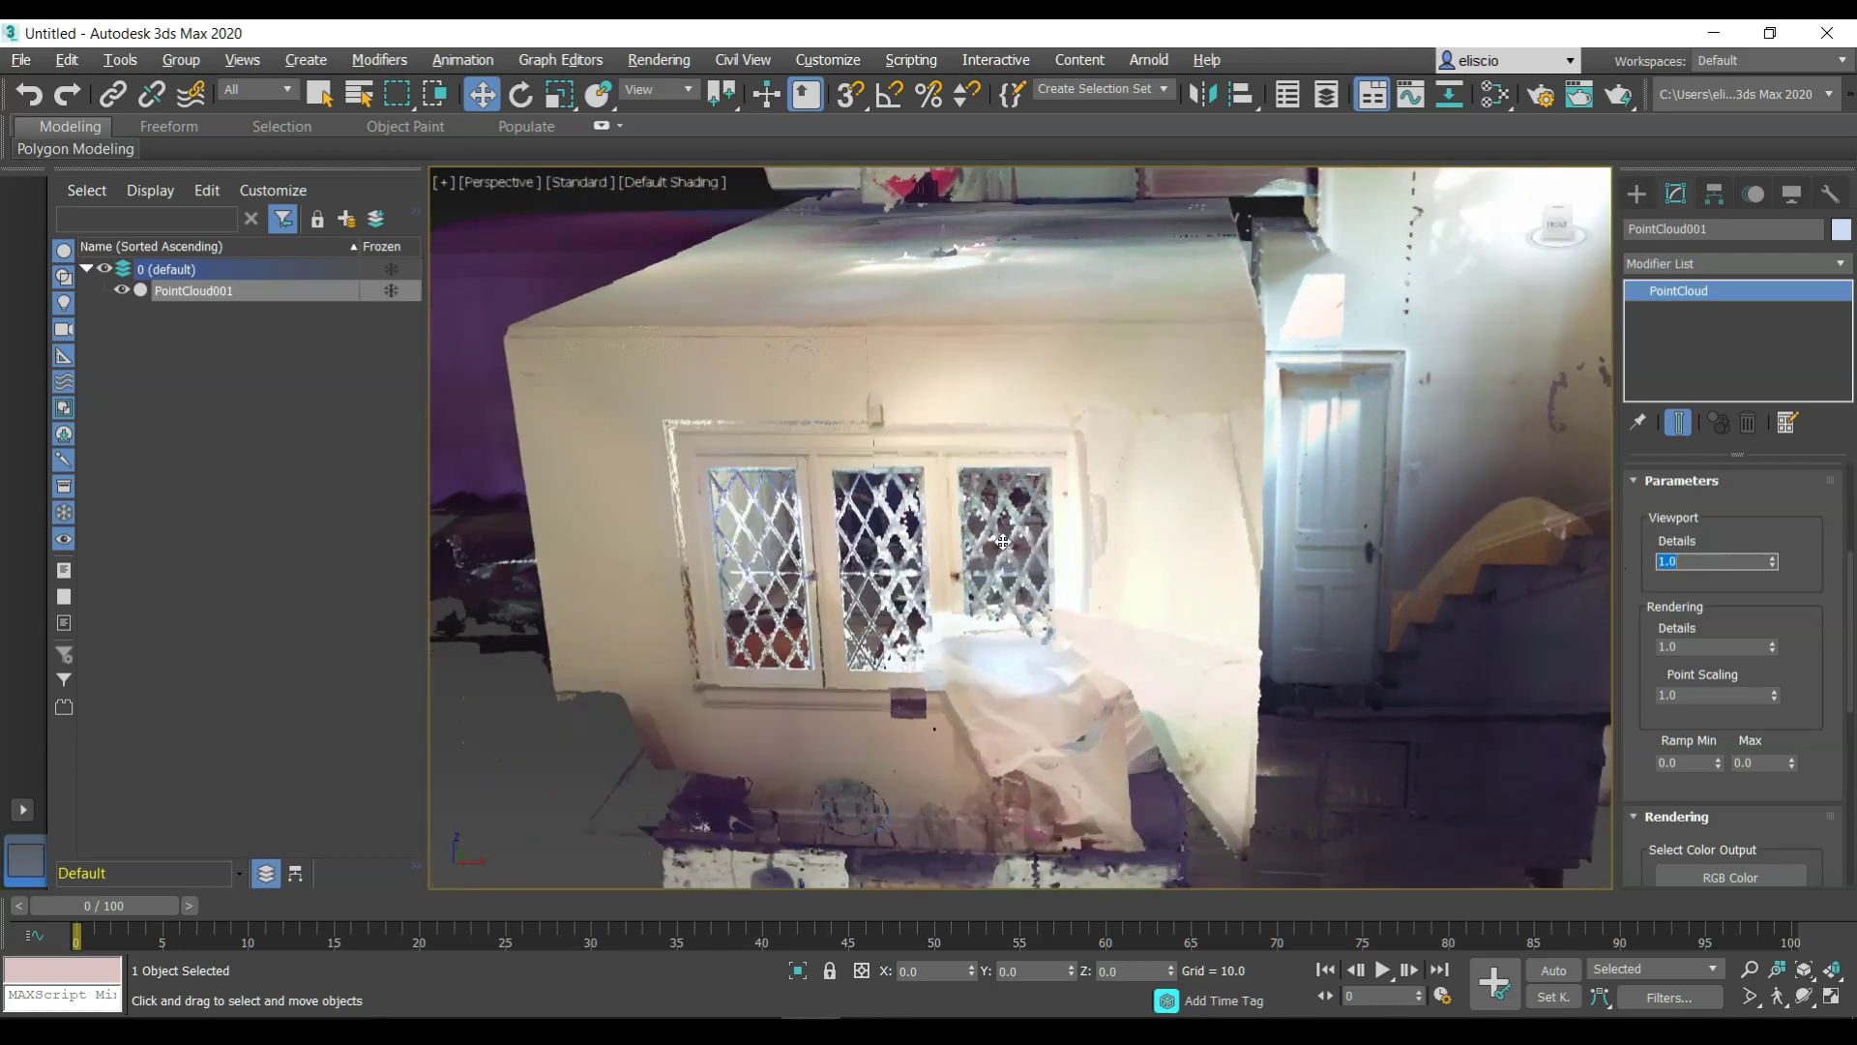
{"action": "scroll", "coordinate": [1003, 541], "scroll_direction": "up", "scroll_amount": 10}
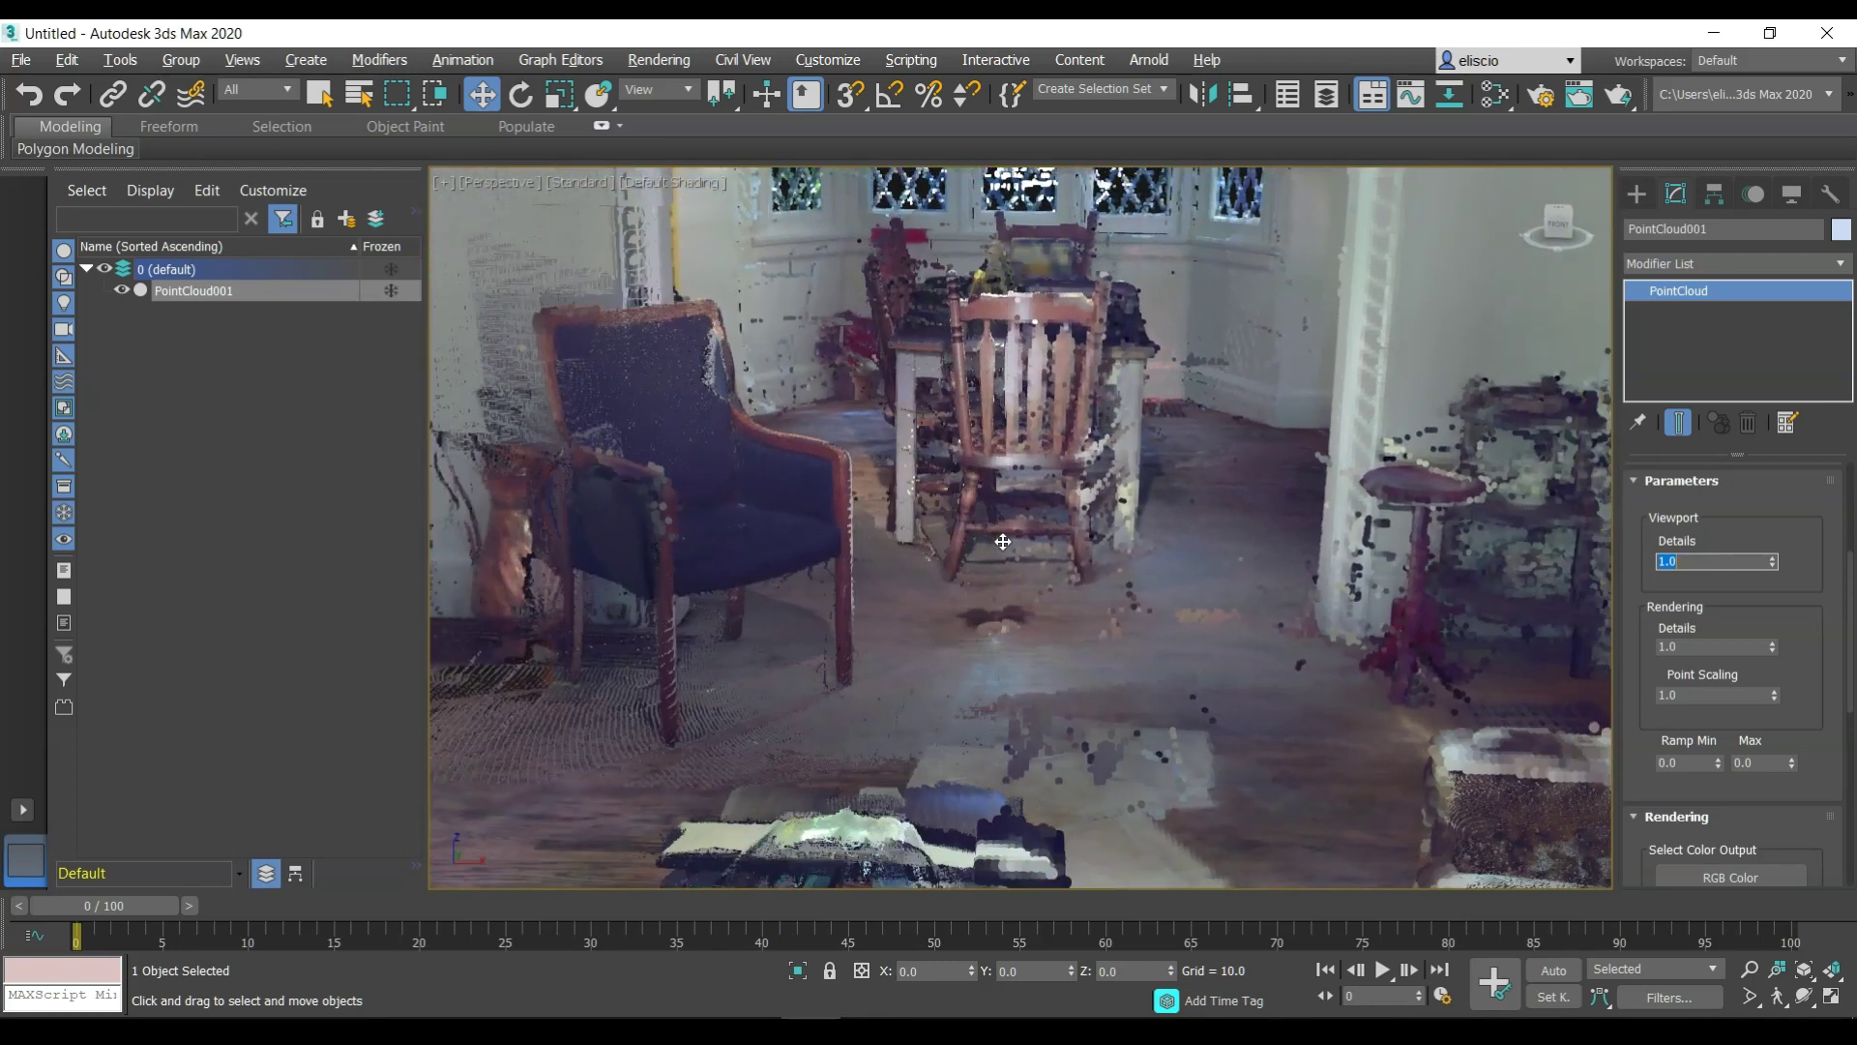
{"action": "scroll", "coordinate": [1235, 539], "scroll_direction": "up", "scroll_amount": 5}
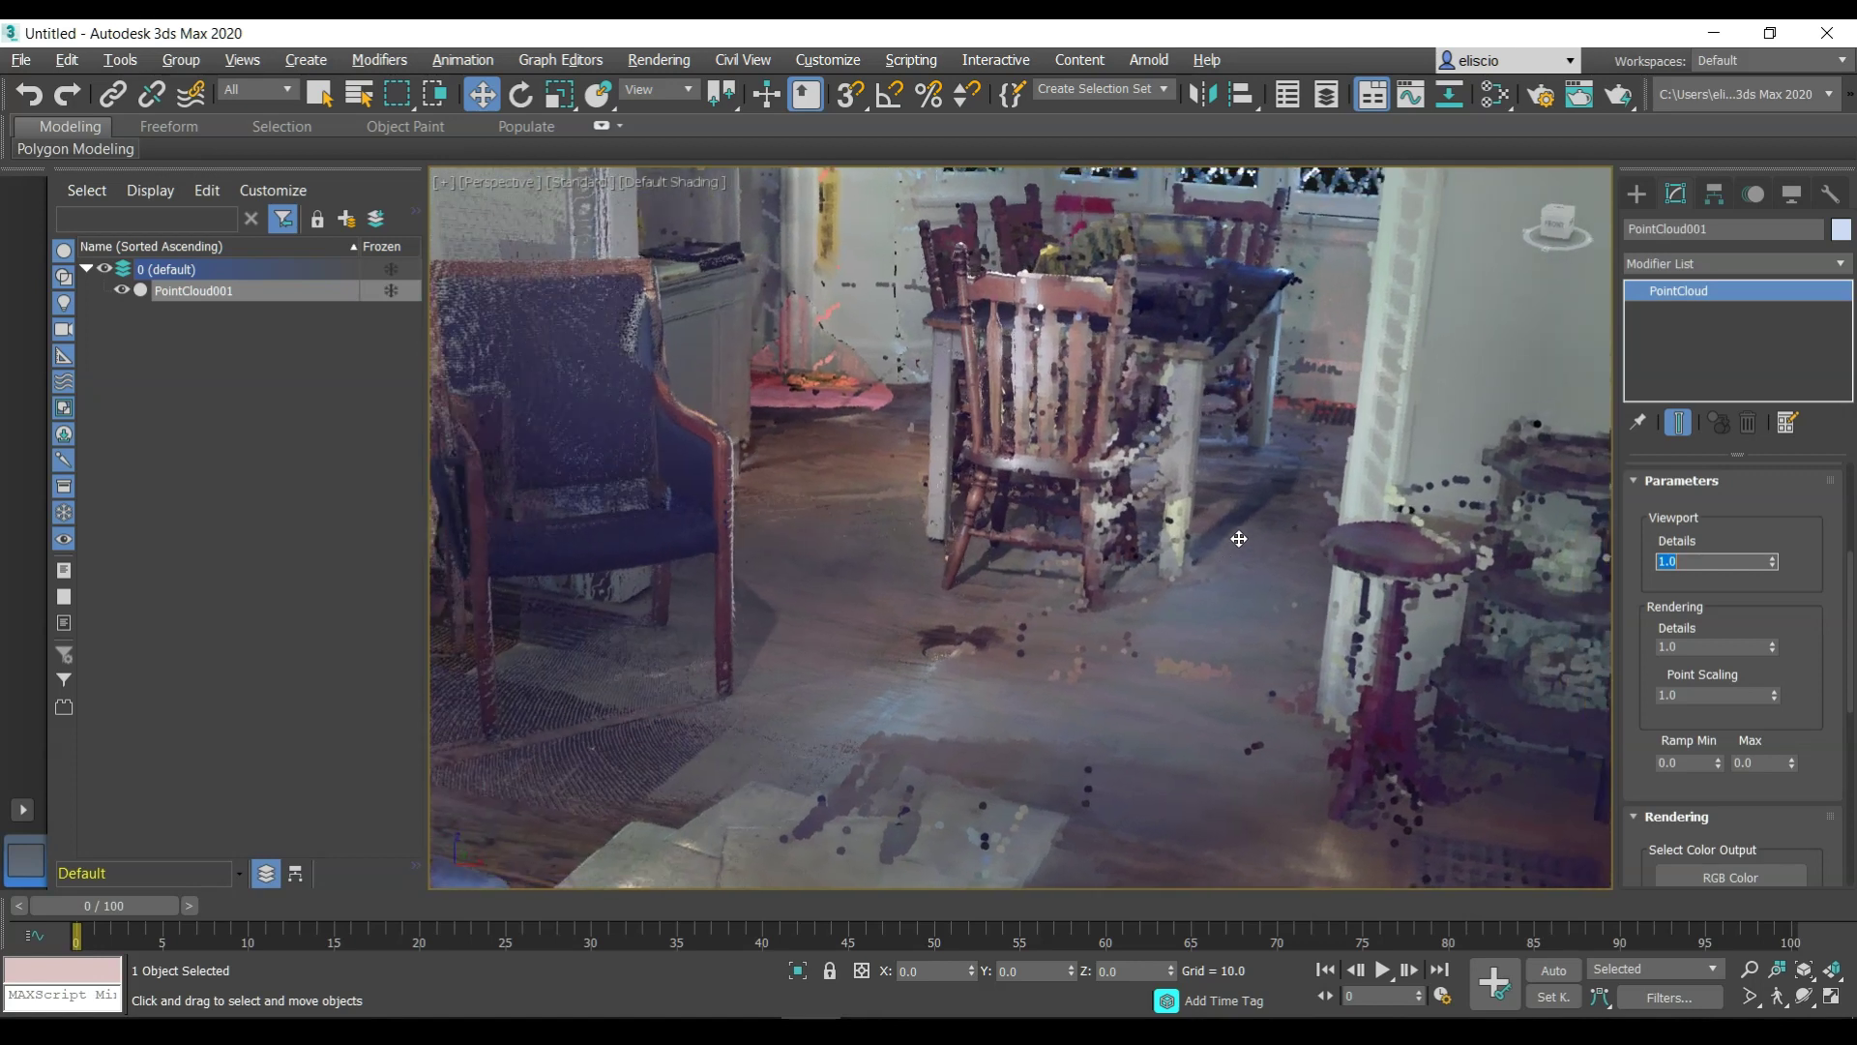
{"action": "type", "text": ".1"}
{"action": "key", "text": "Return"}
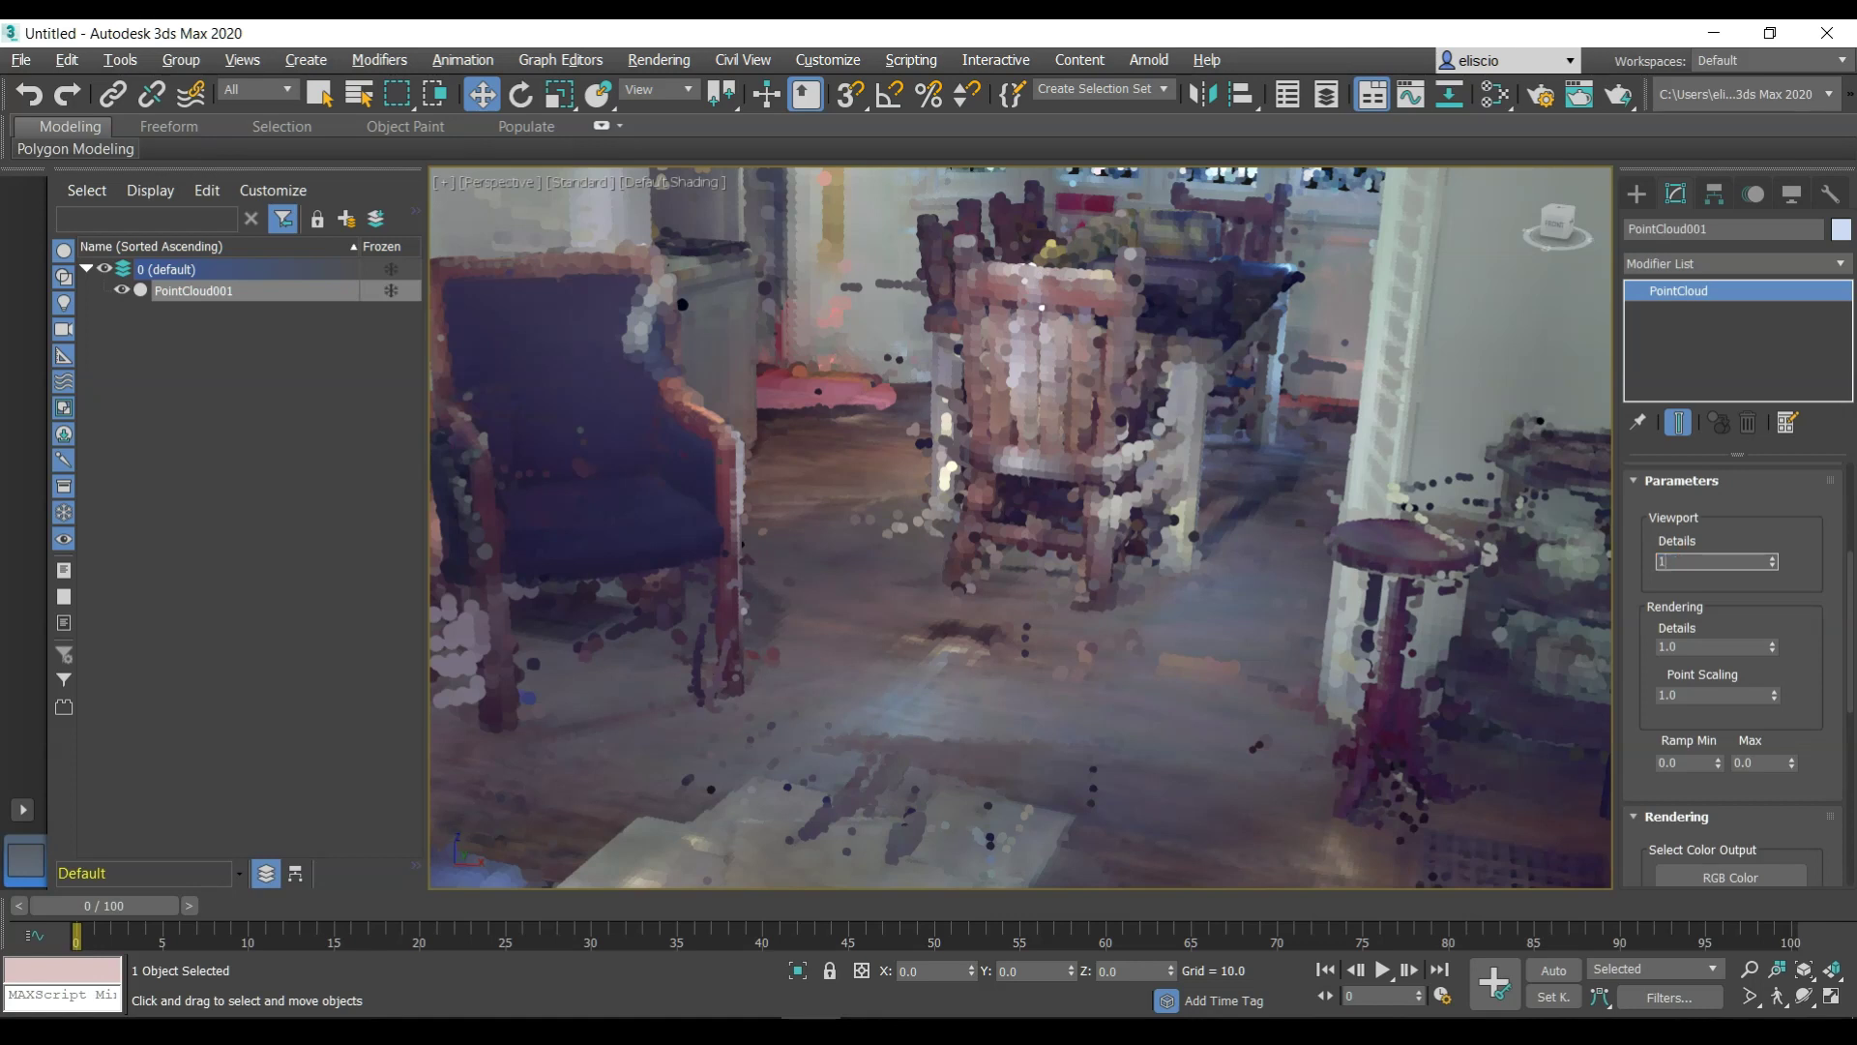
{"action": "type", "text": "1"}
{"action": "key", "text": "Return"}
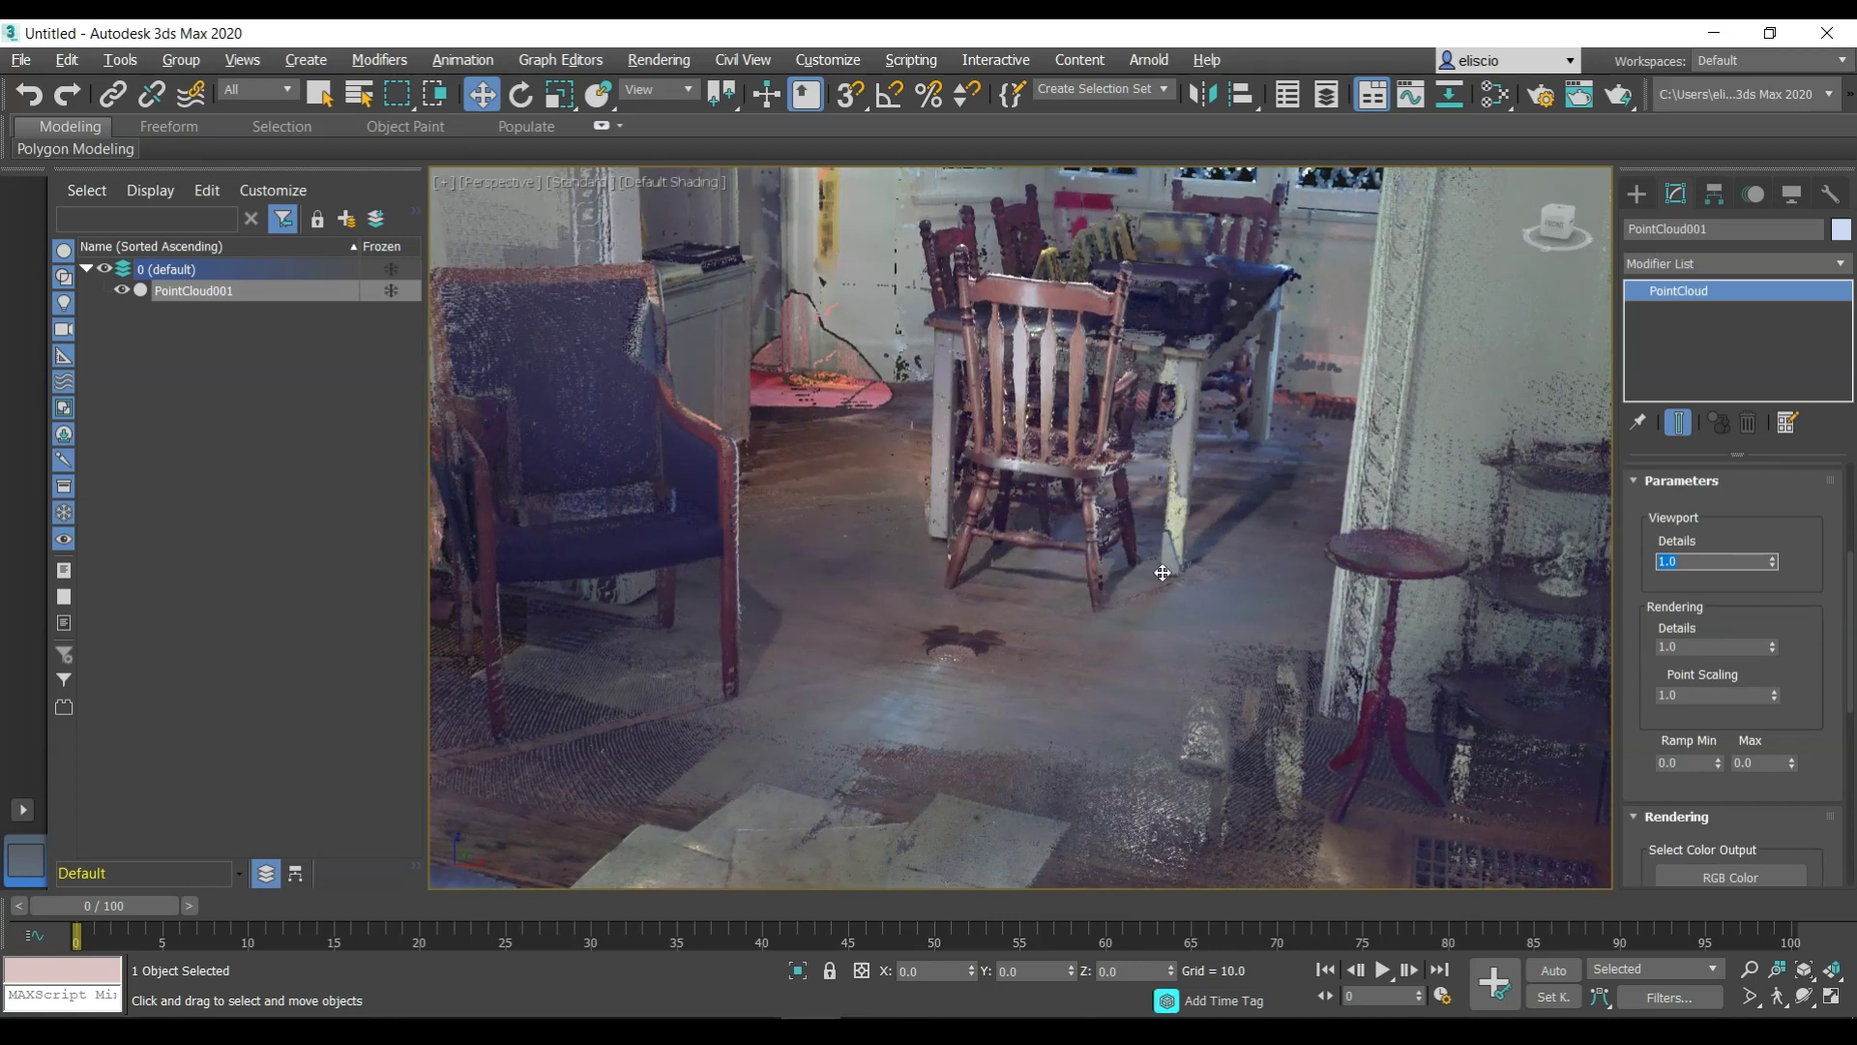
{"action": "scroll", "coordinate": [1002, 594], "scroll_direction": "down", "scroll_amount": 10}
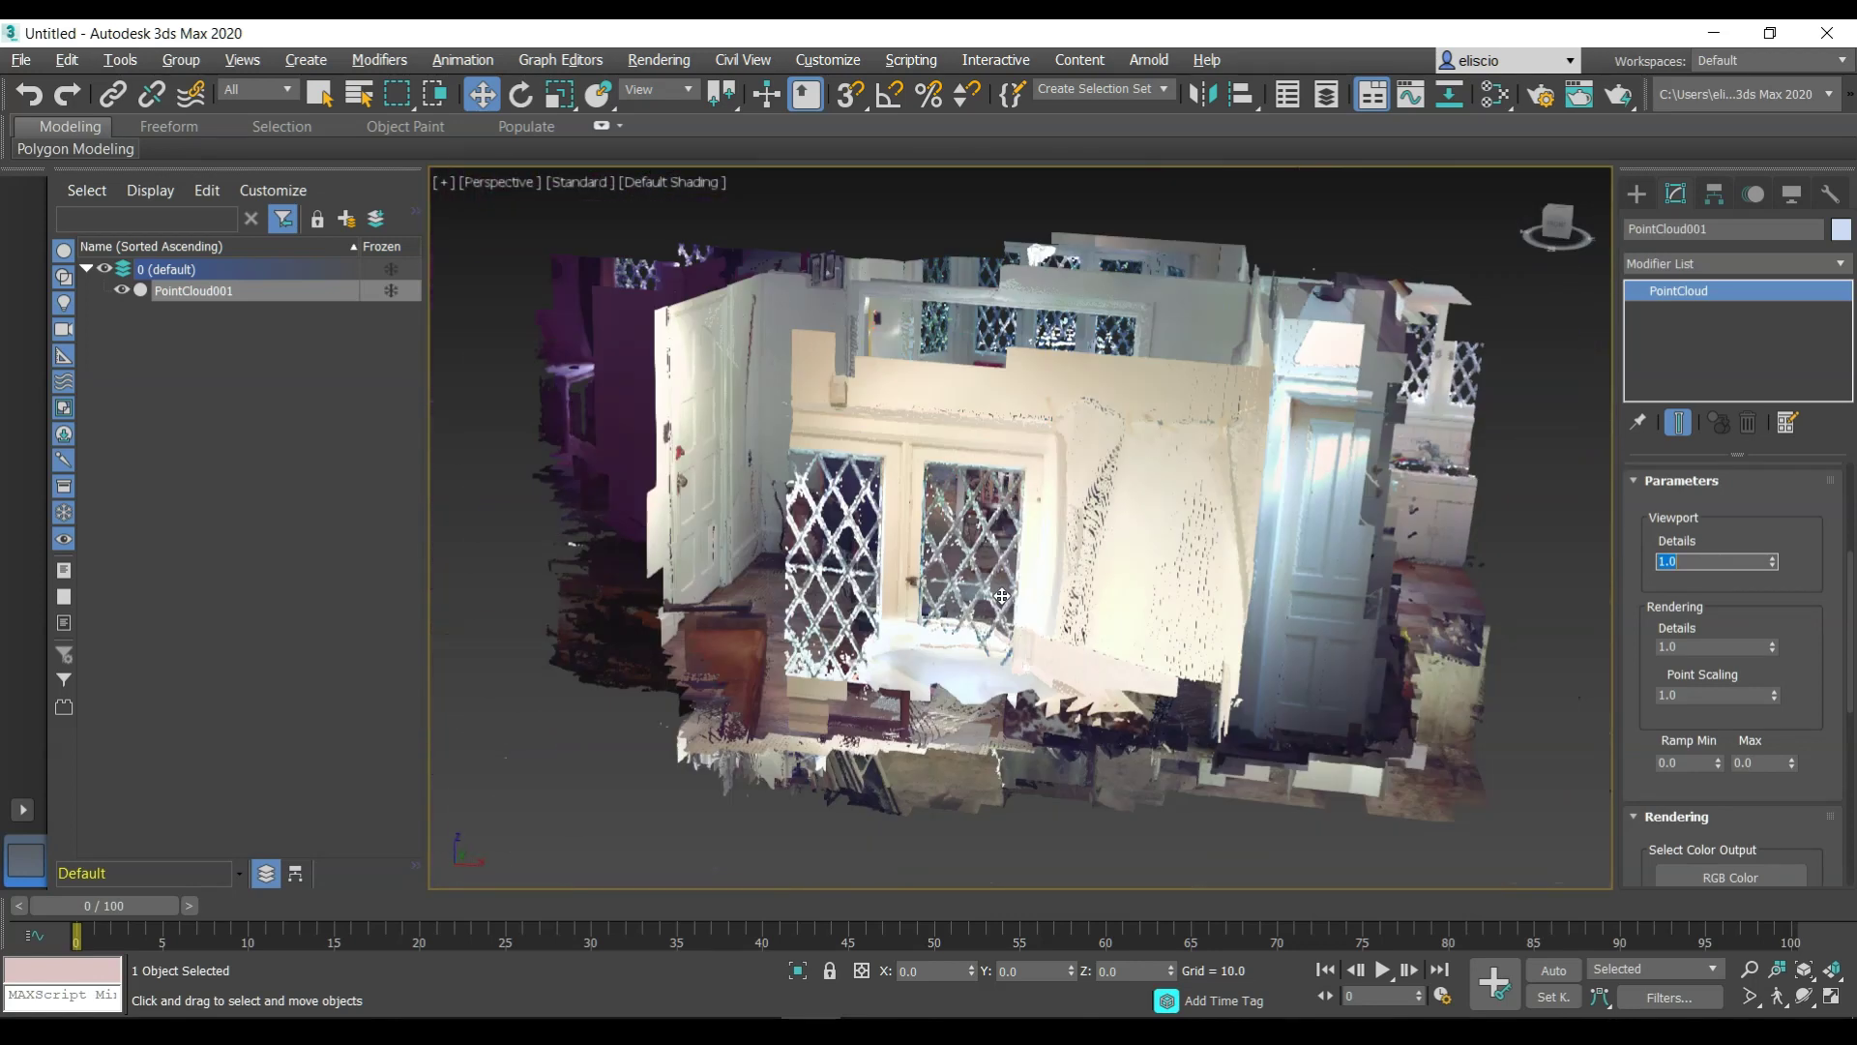
Orbit outside the house and try RGB Color and Intensity color output
{"action": "middle_click_drag", "start_coordinate": [1002, 596], "coordinate": [1816, 645], "text": "alt"}
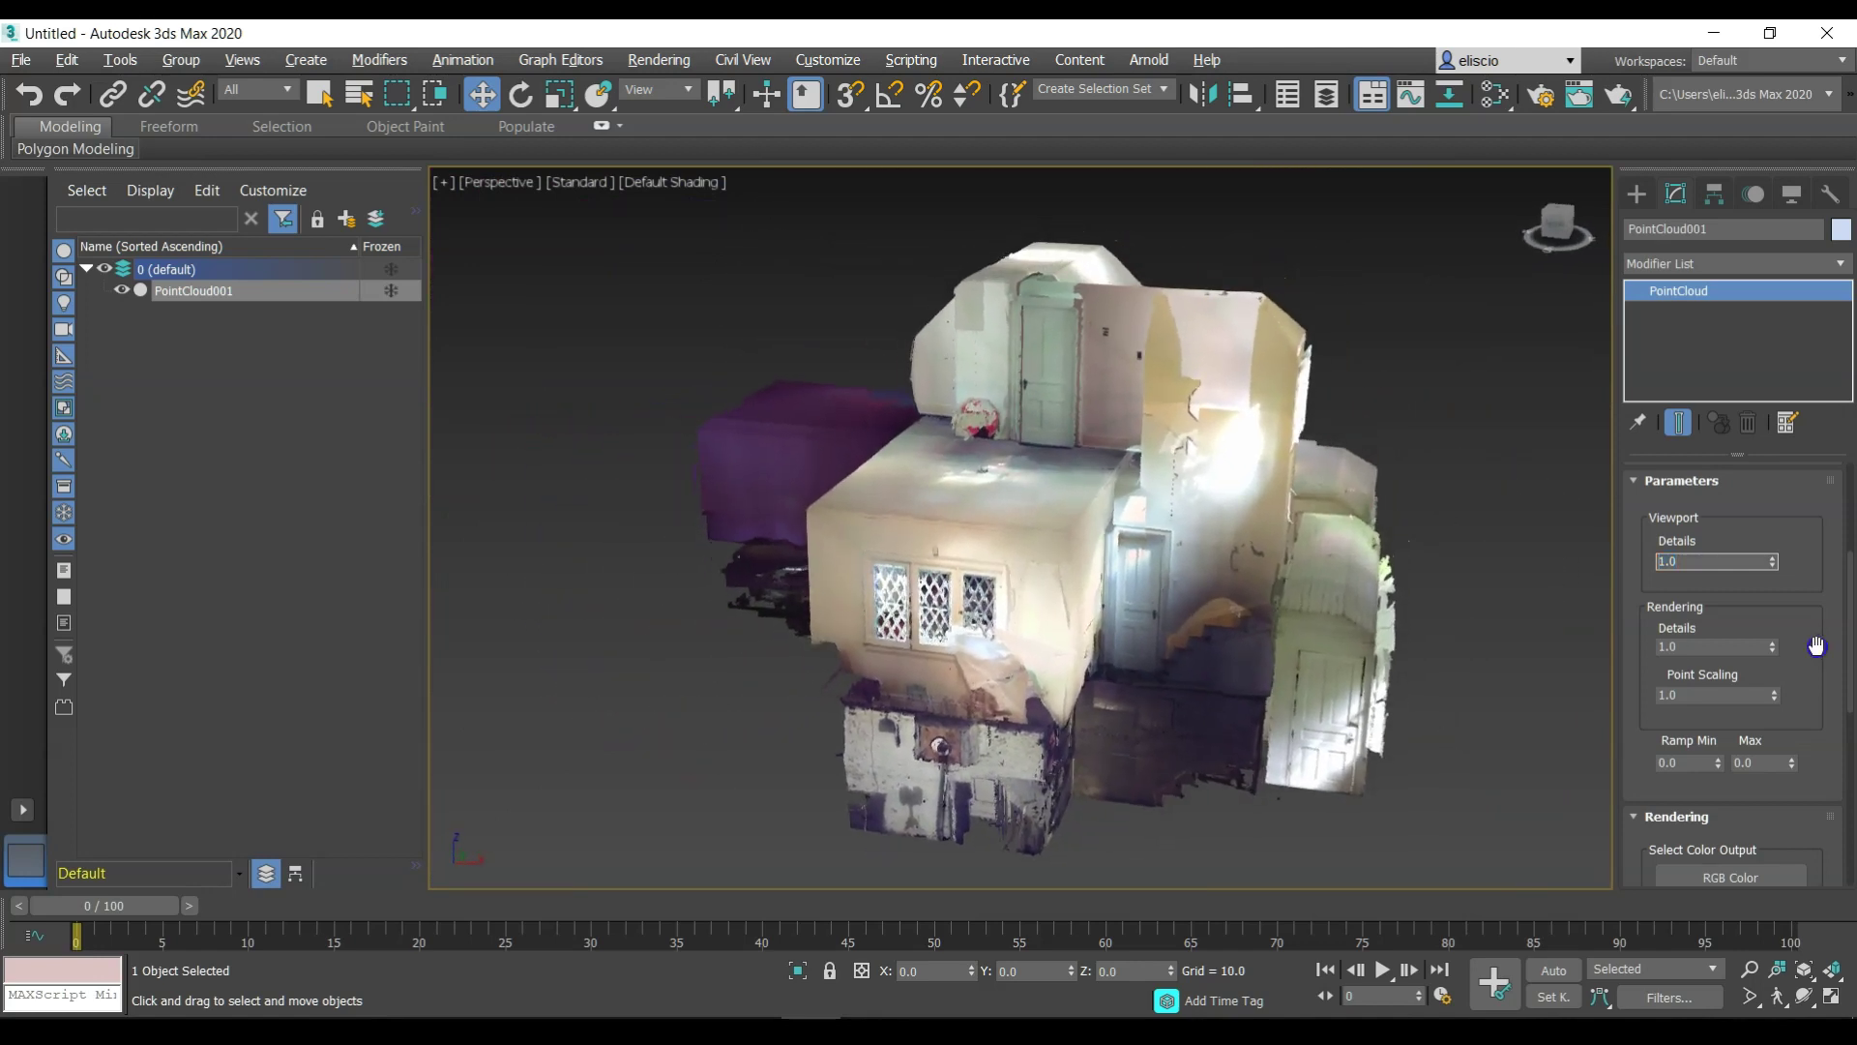
{"action": "scroll", "coordinate": [1816, 645], "scroll_direction": "down", "scroll_amount": 5}
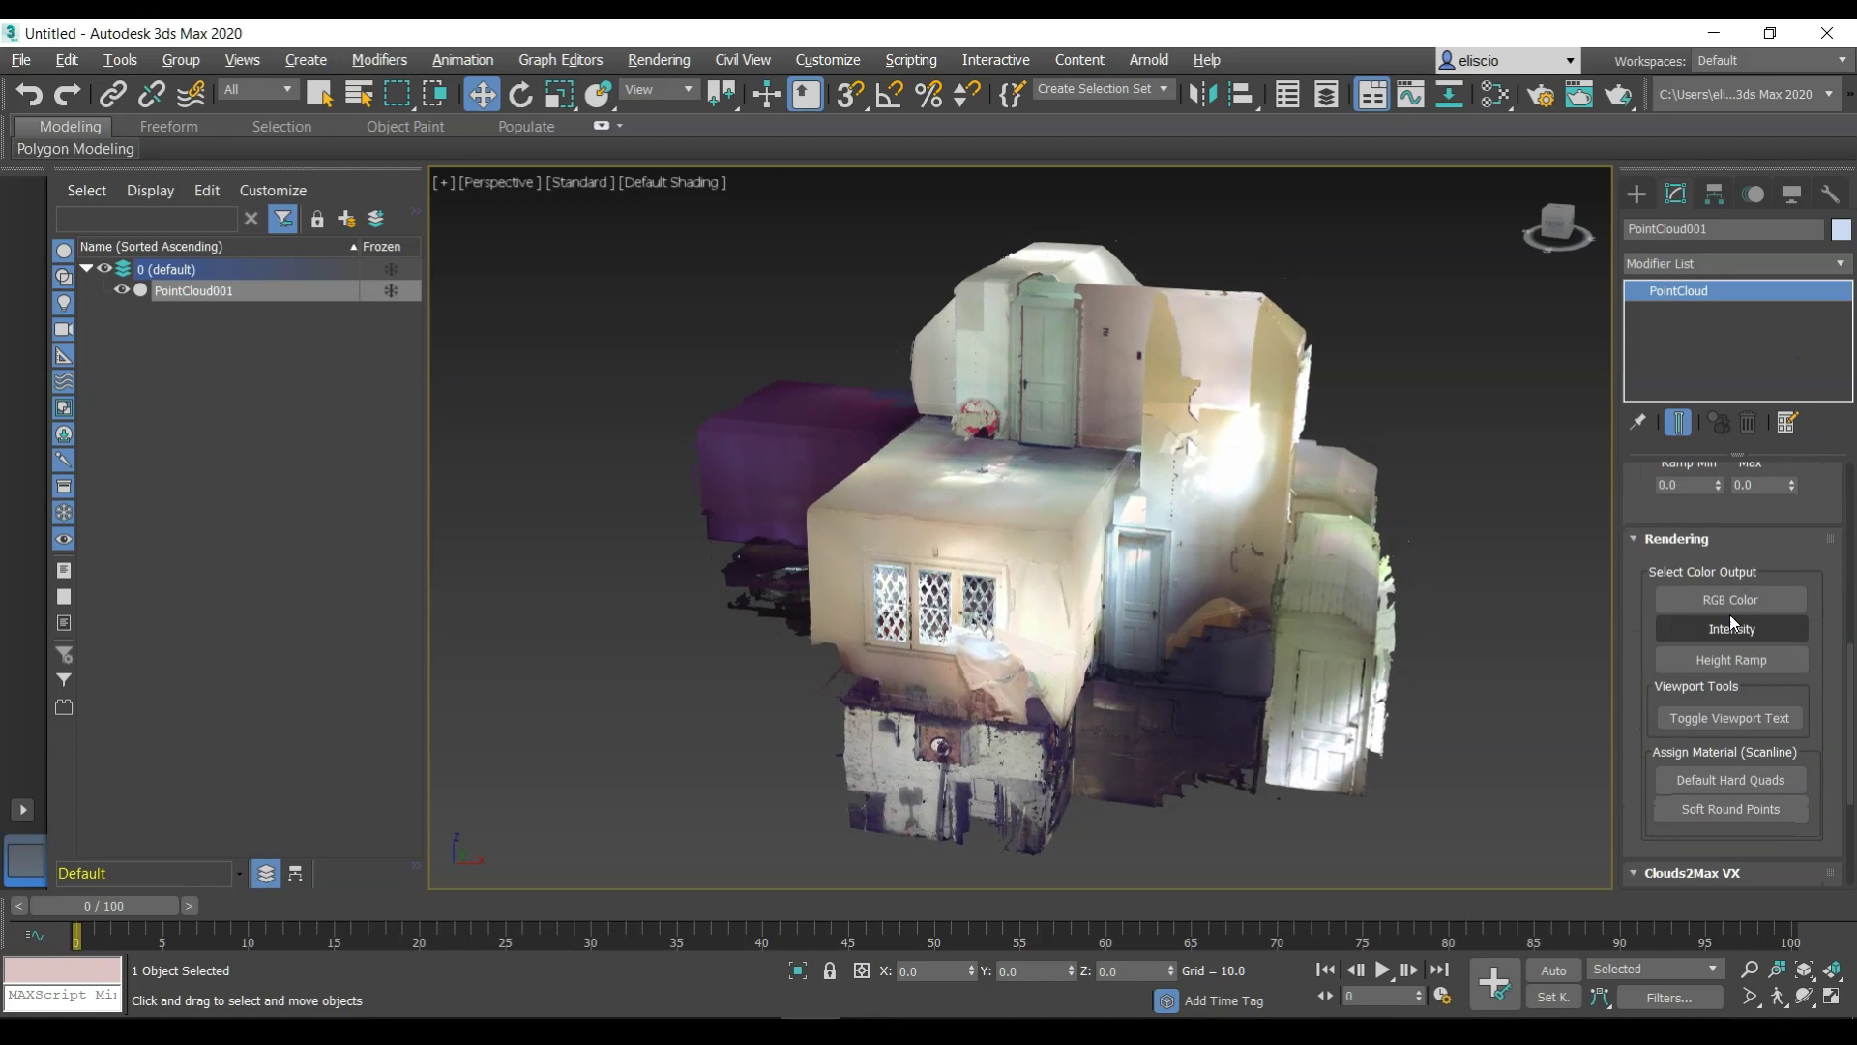
{"action": "left_click", "coordinate": [1741, 601]}
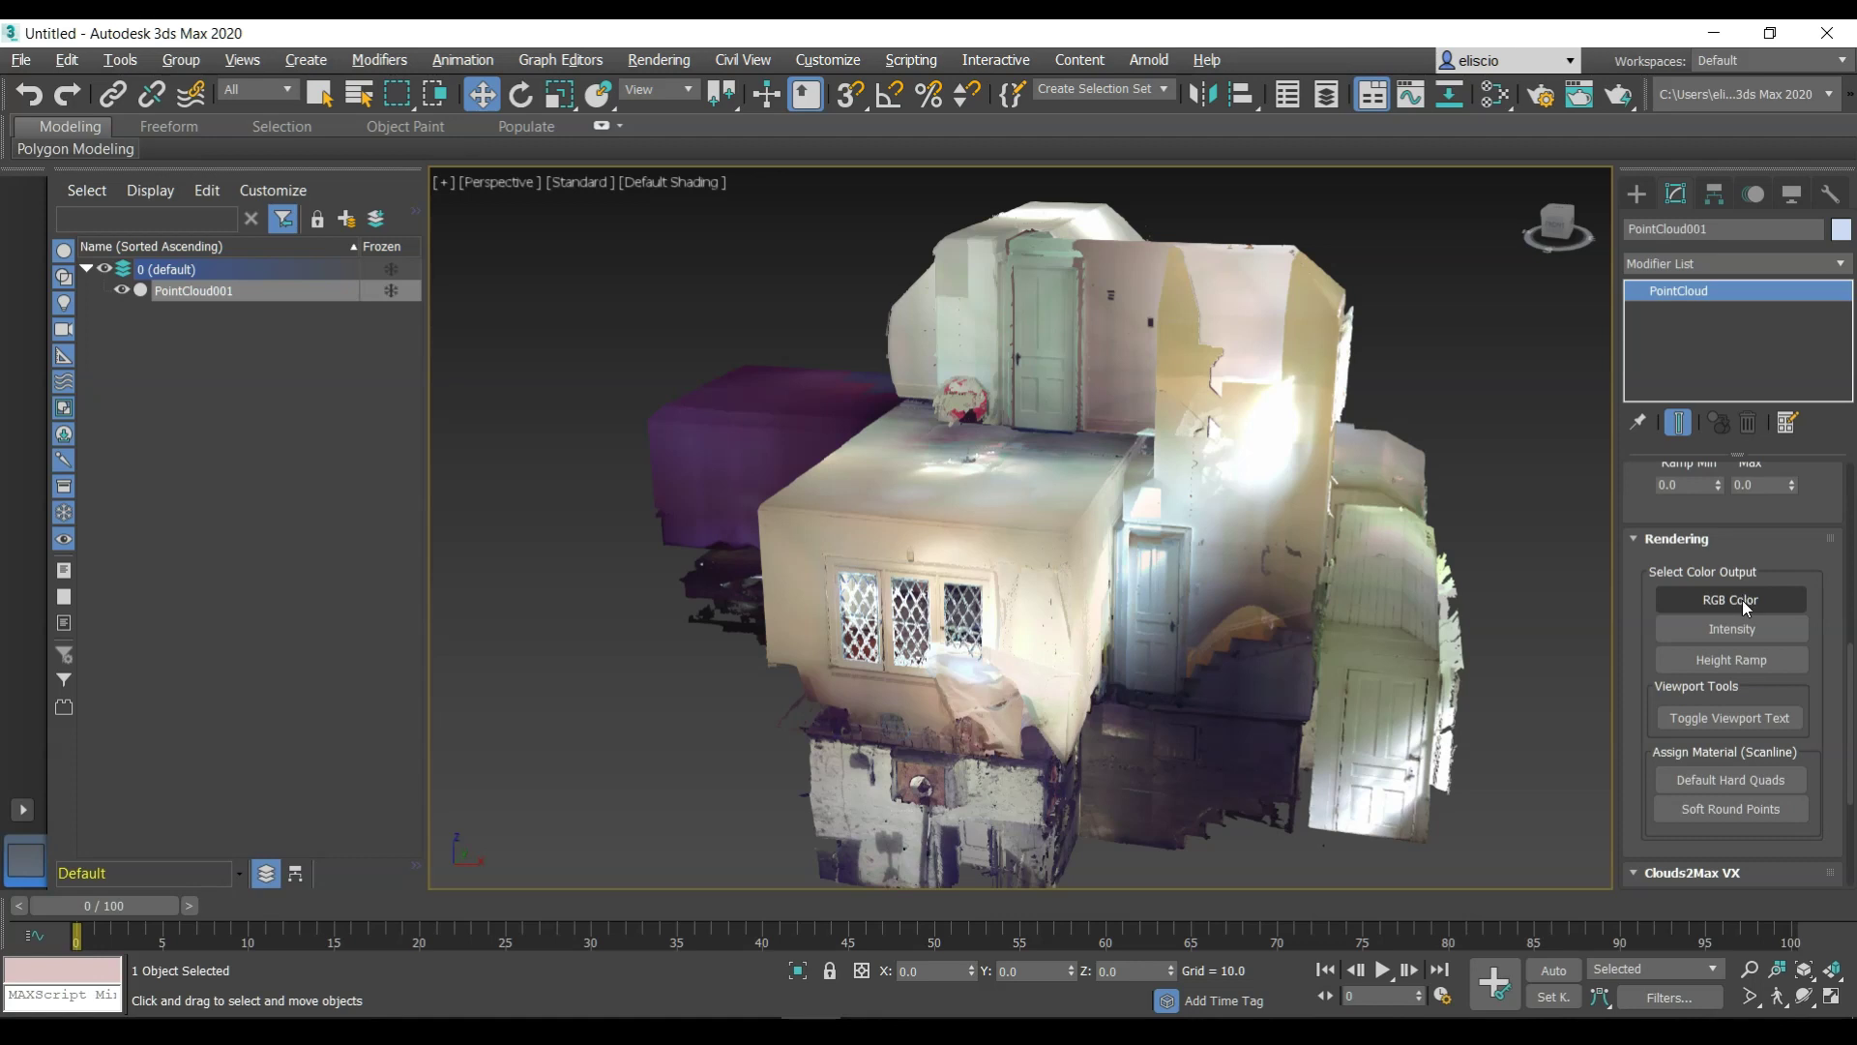
{"action": "left_click", "coordinate": [1734, 620]}
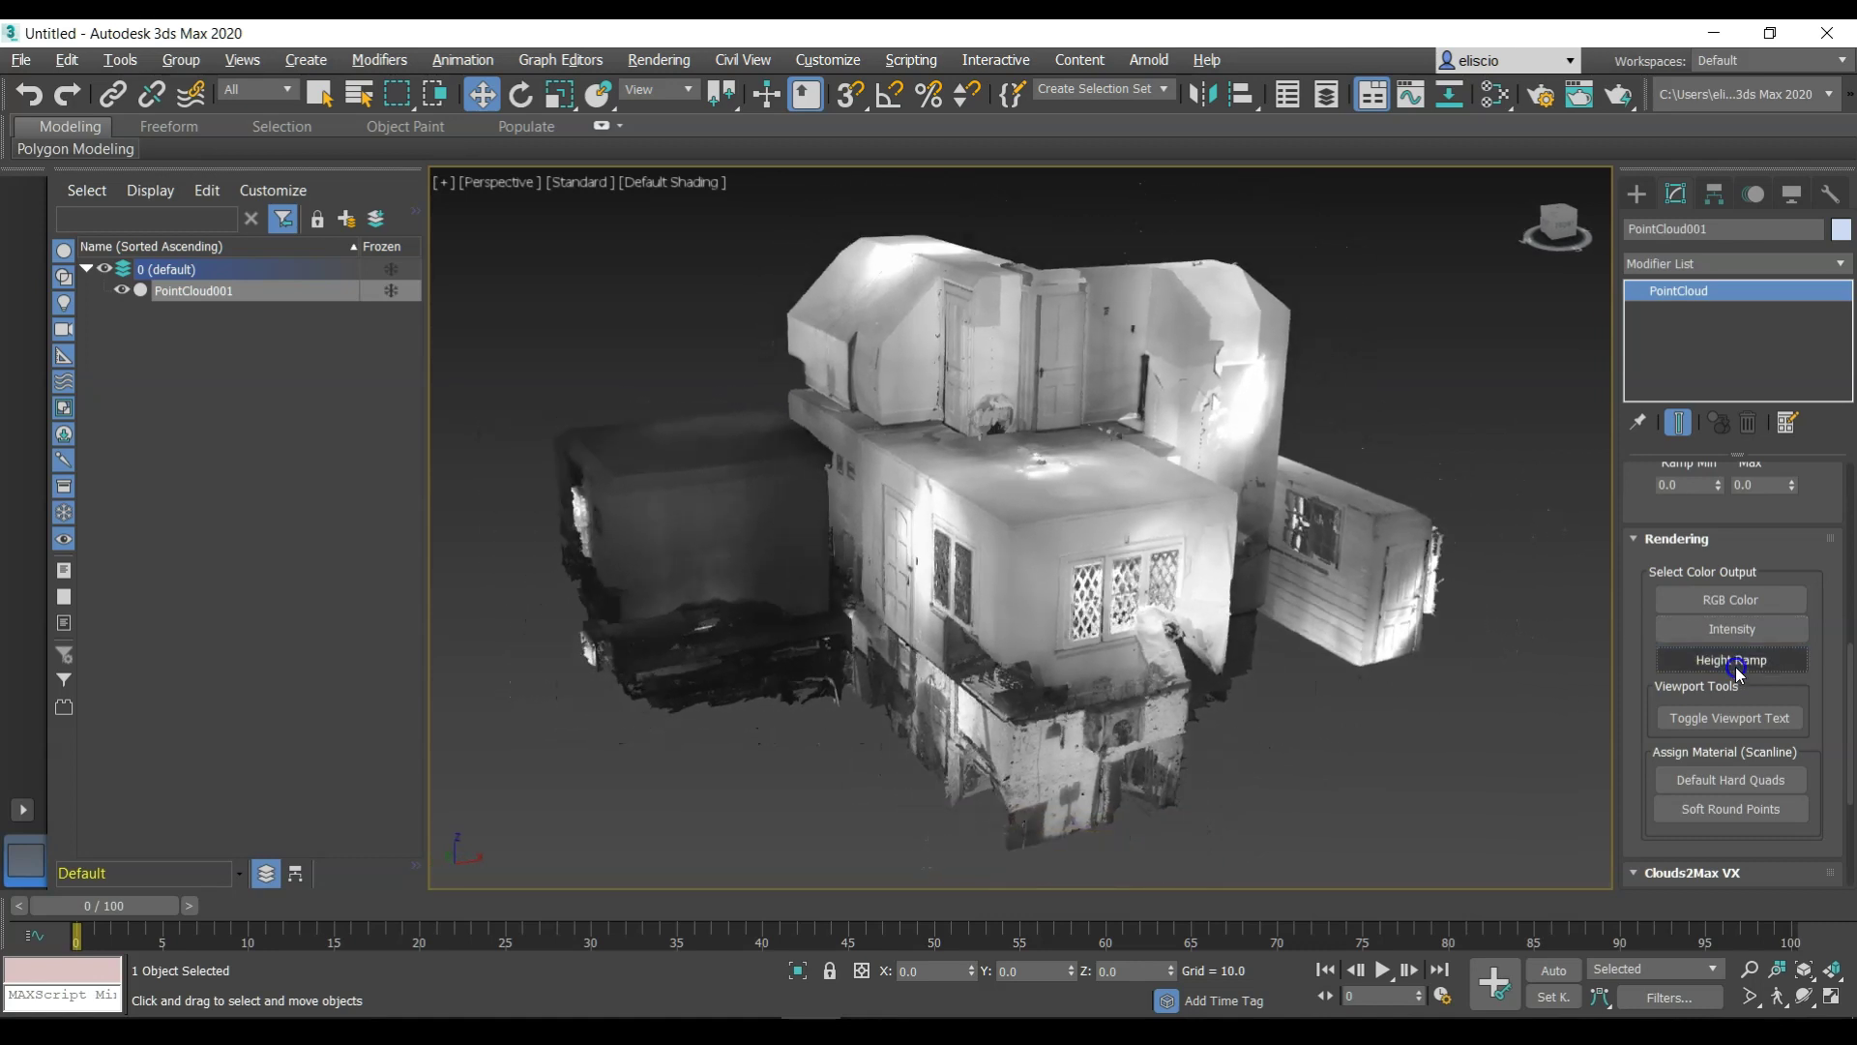
Switch color output to Height Ramp, turning the house red, and zoom out
{"action": "left_click", "coordinate": [1731, 661]}
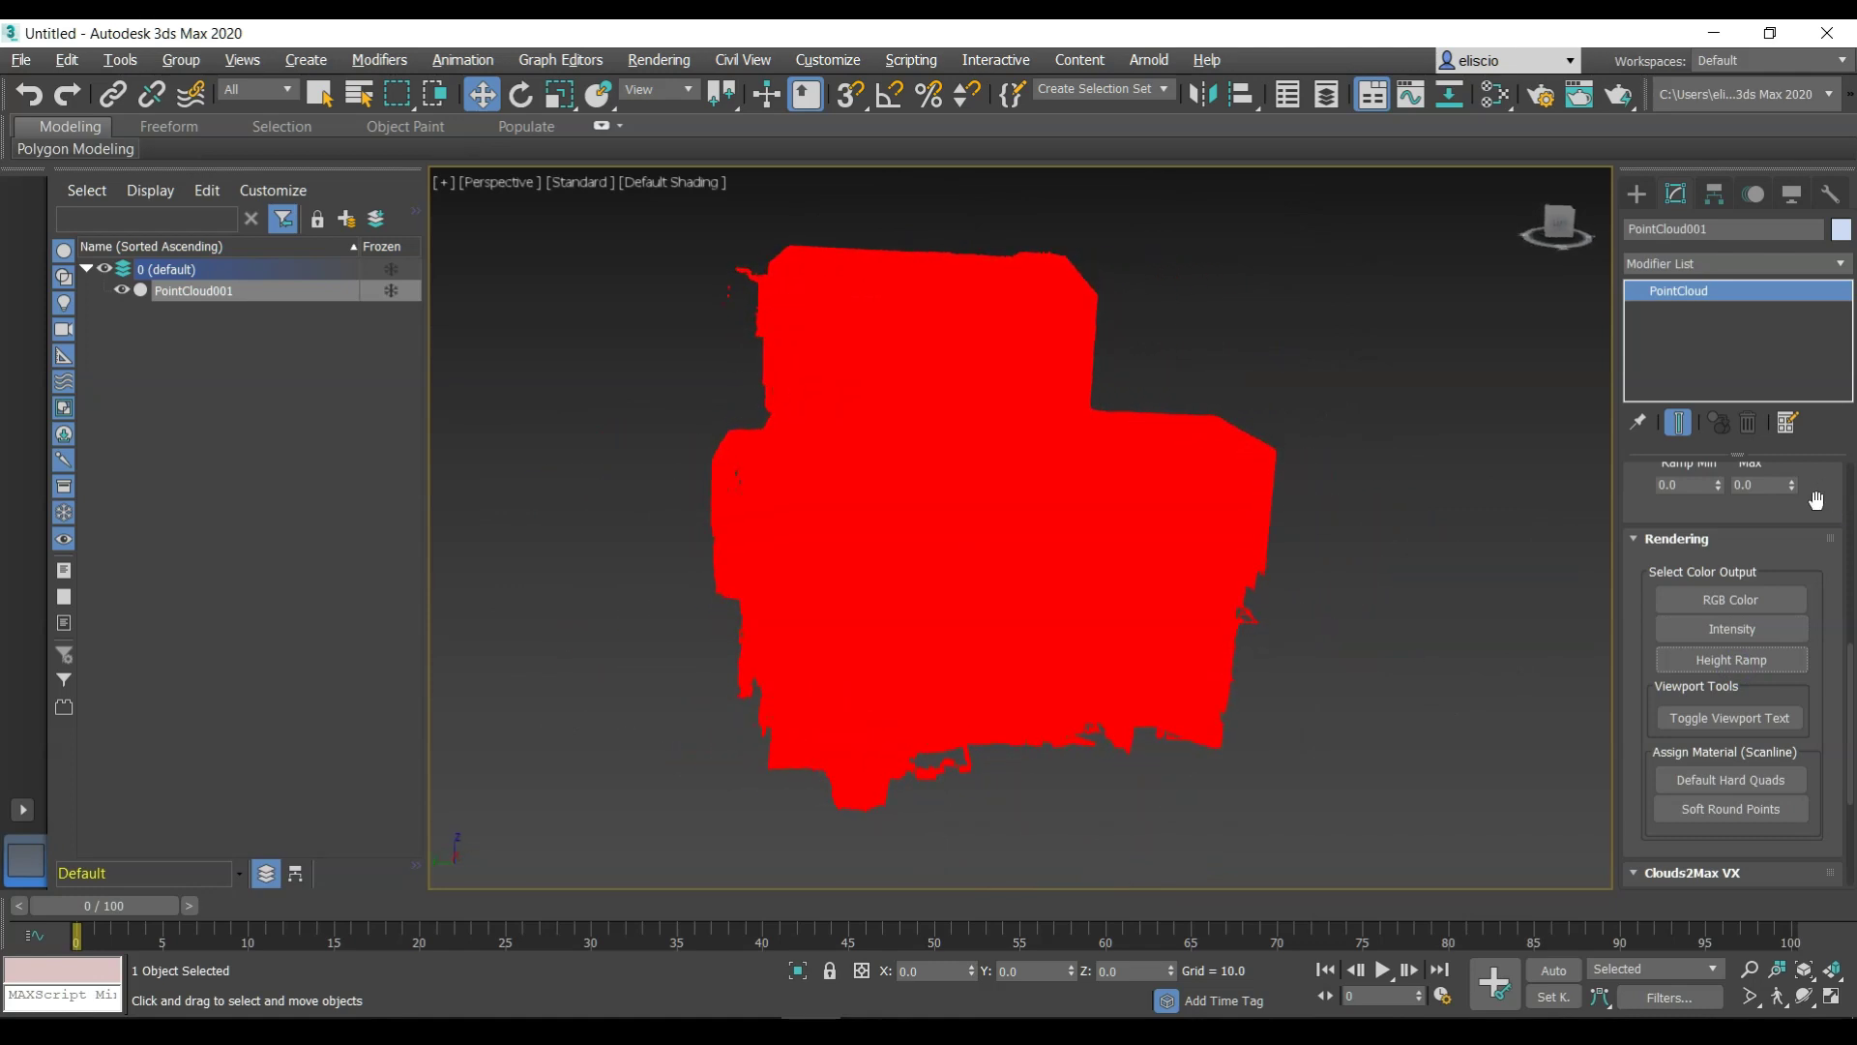
{"action": "left_click_drag", "start_coordinate": [1816, 499], "coordinate": [1804, 577]}
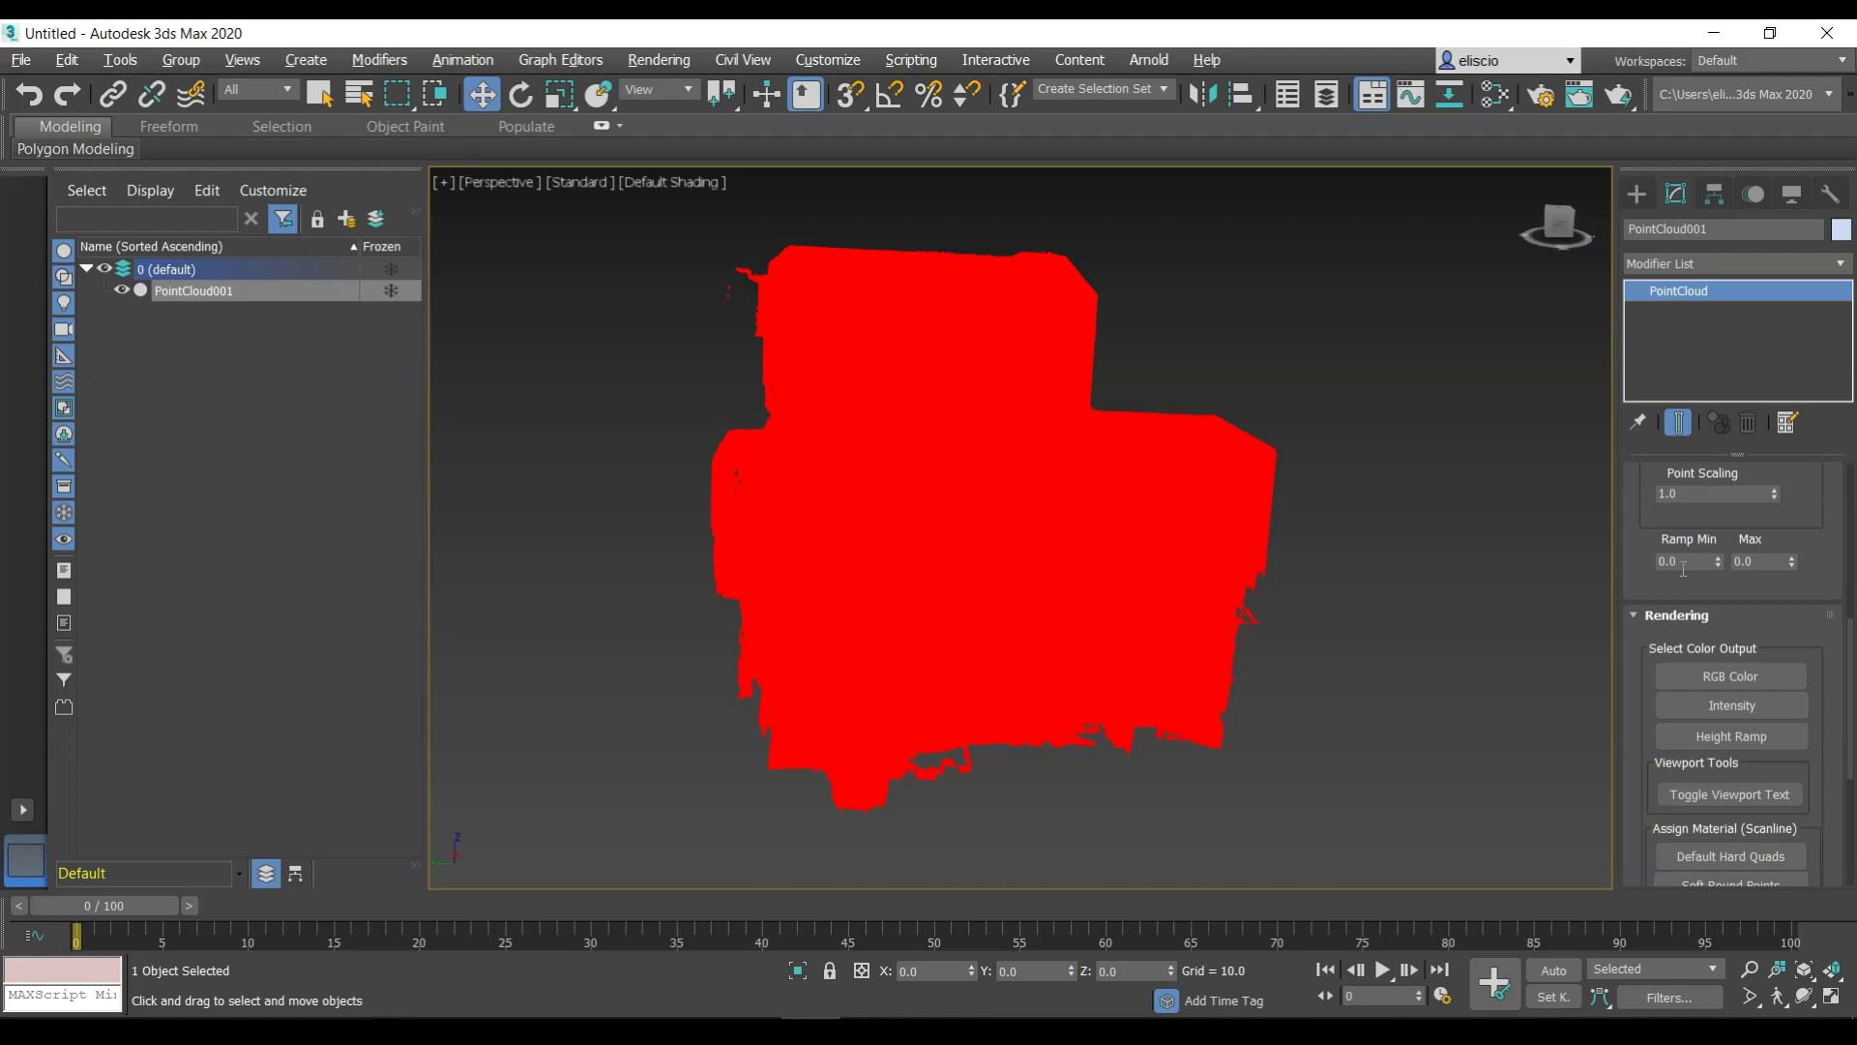
{"action": "scroll", "coordinate": [1381, 519], "scroll_direction": "down", "scroll_amount": 10}
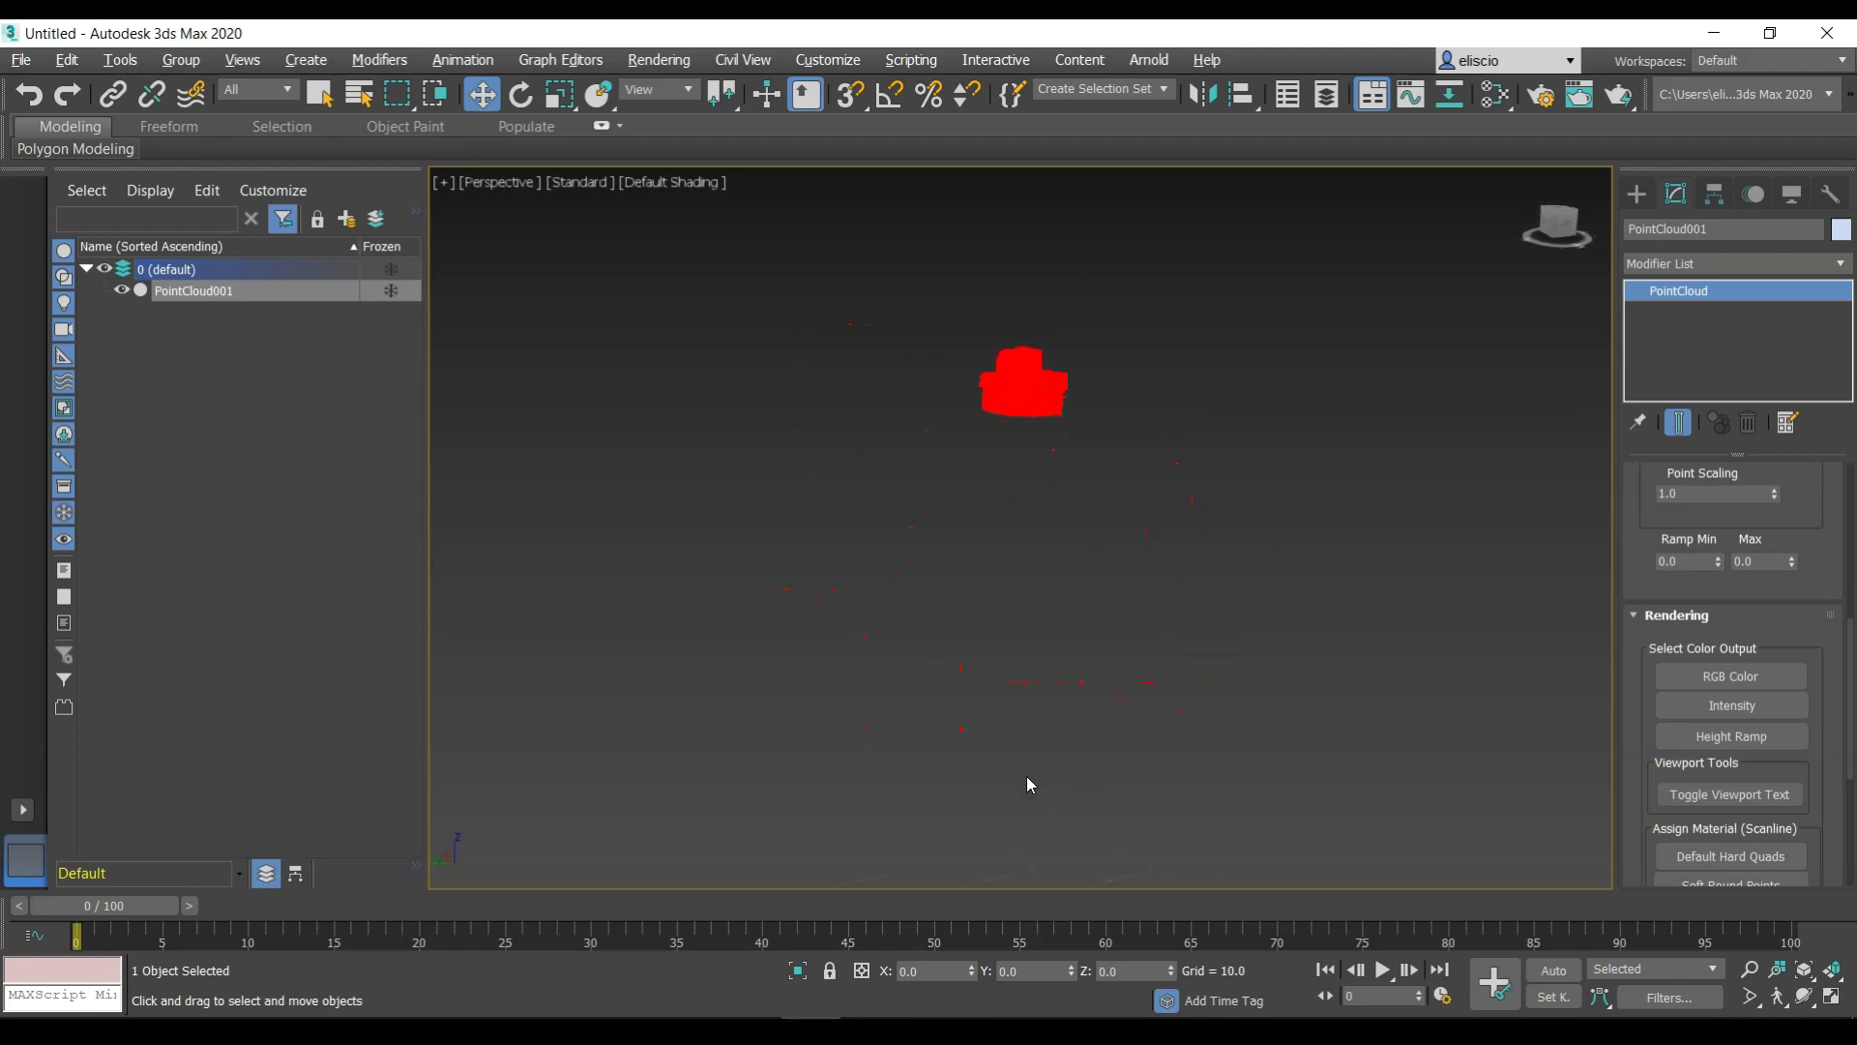
{"action": "scroll", "coordinate": [1032, 783], "scroll_direction": "down", "scroll_amount": 2}
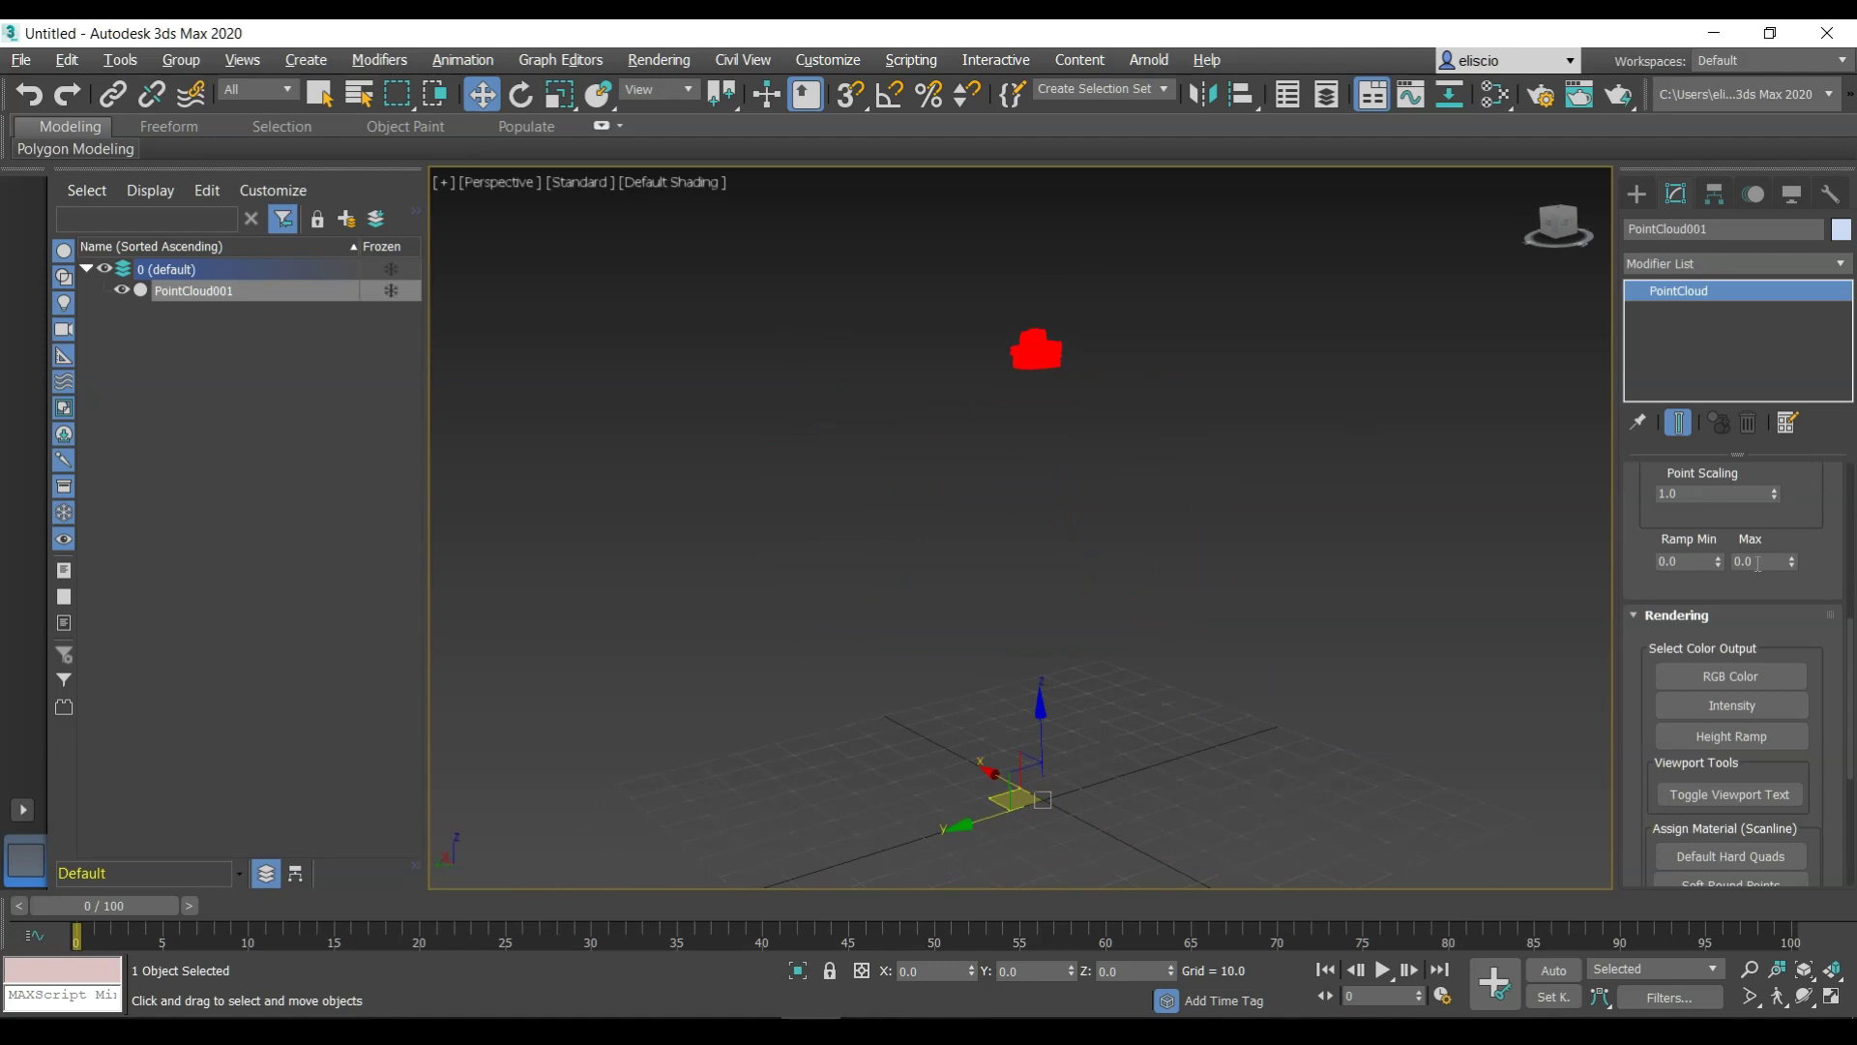
{"action": "scroll", "coordinate": [1112, 387], "scroll_direction": "up", "scroll_amount": 2}
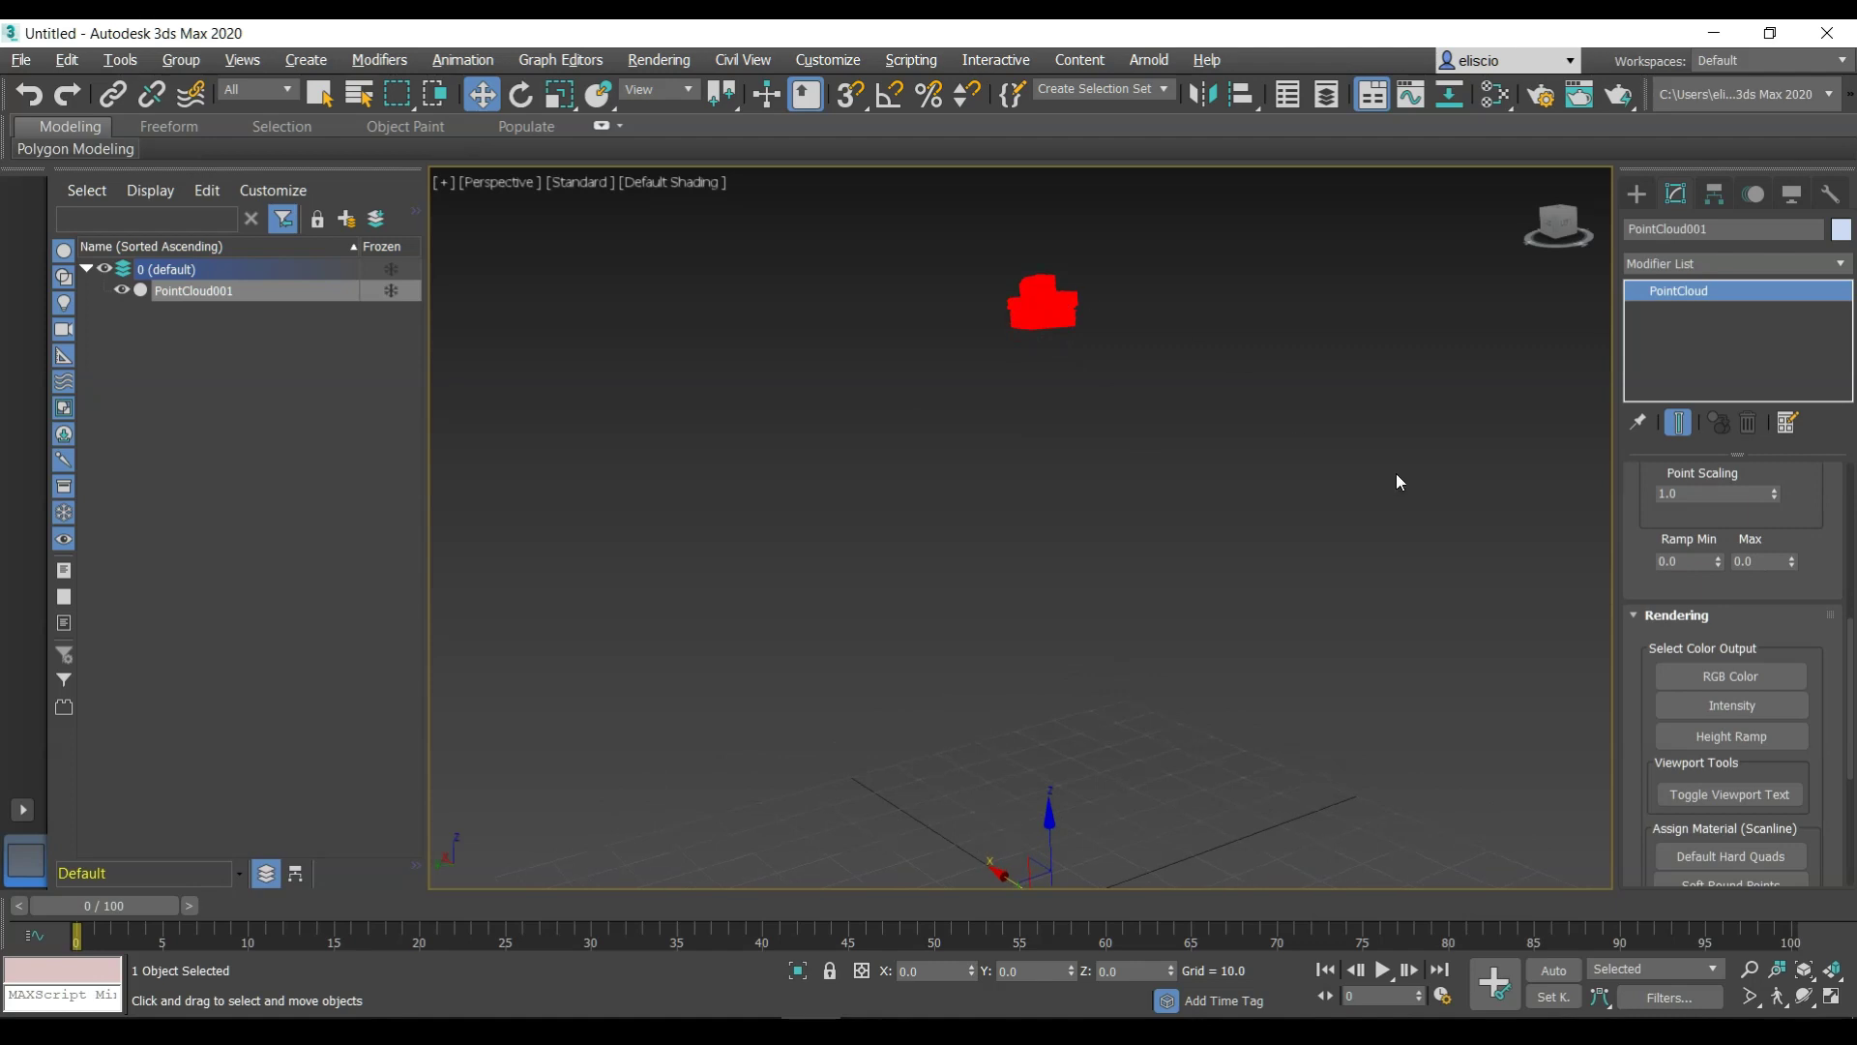
{"action": "scroll", "coordinate": [1395, 481], "scroll_direction": "down", "scroll_amount": 2}
Set Ramp Min to 90 and Ramp Max to 95, then zoom to fit
{"action": "left_click", "coordinate": [1693, 562]}
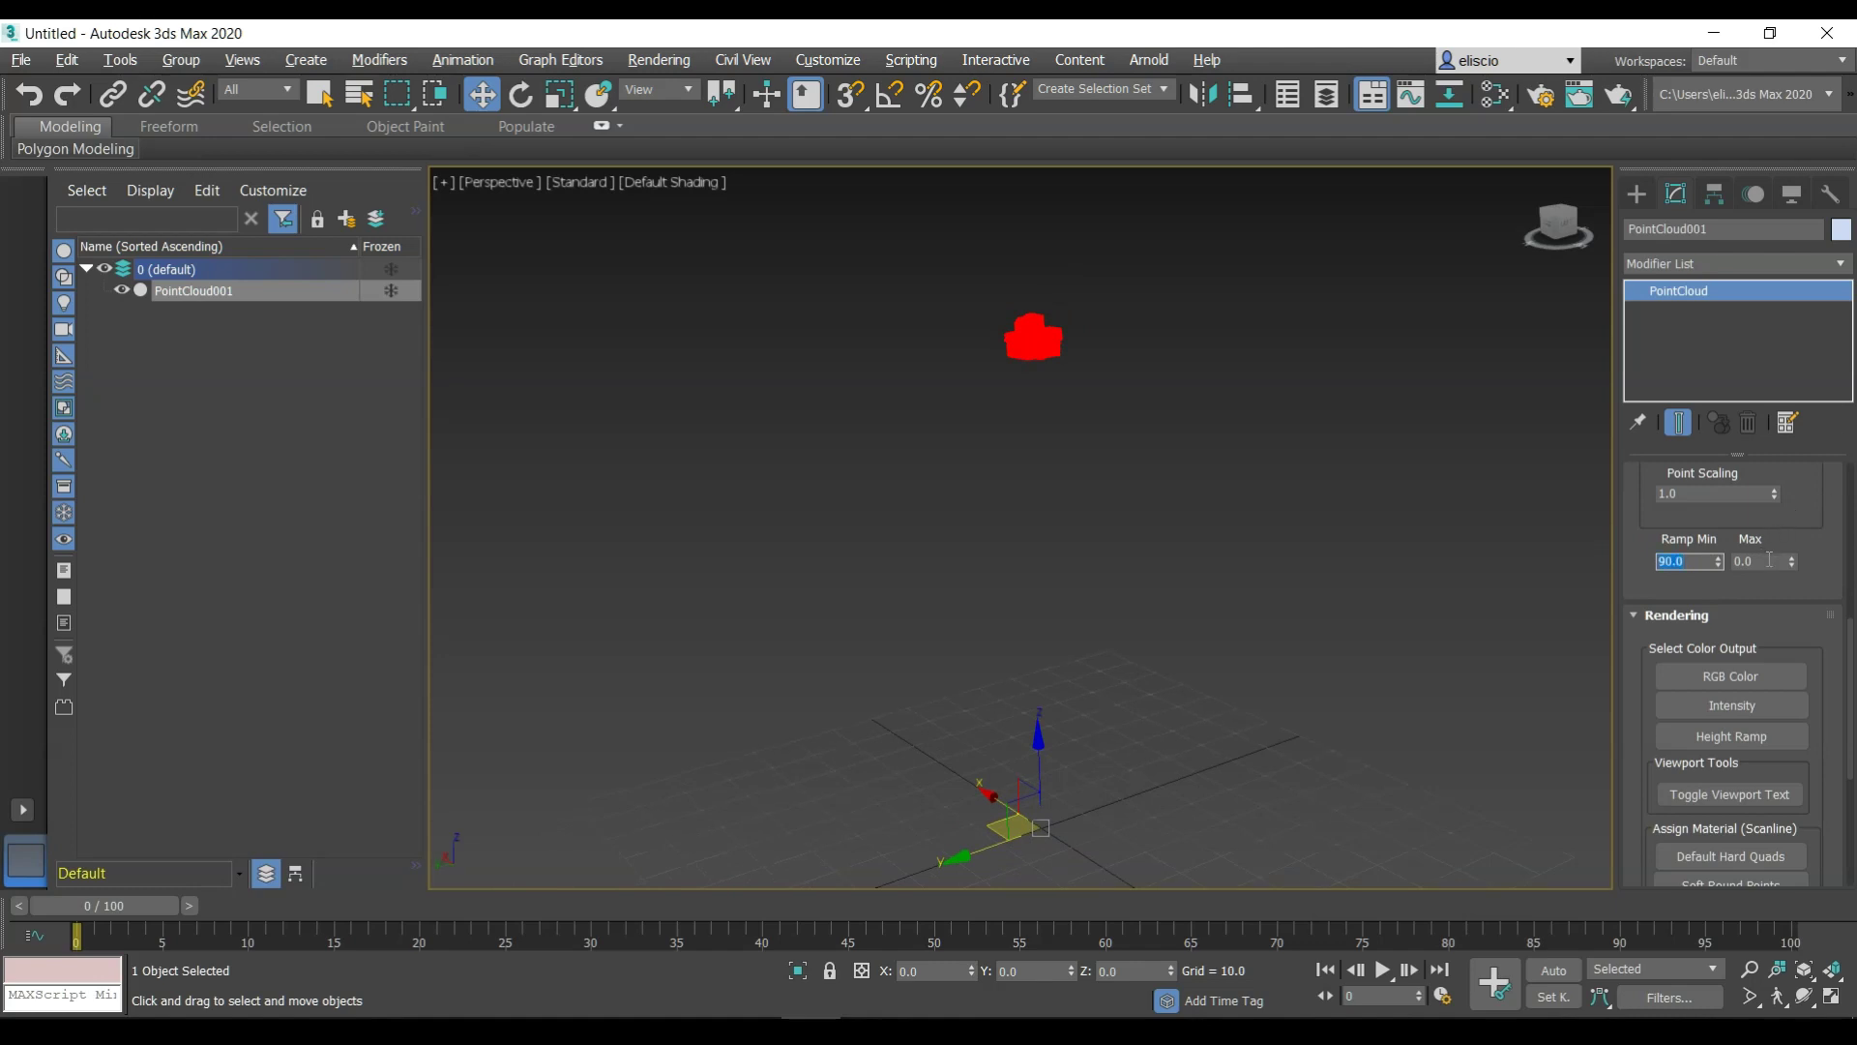
{"action": "key", "text": "Tab"}
{"action": "type", "text": "95"}
{"action": "key", "text": "Return"}
{"action": "key", "text": "z"}
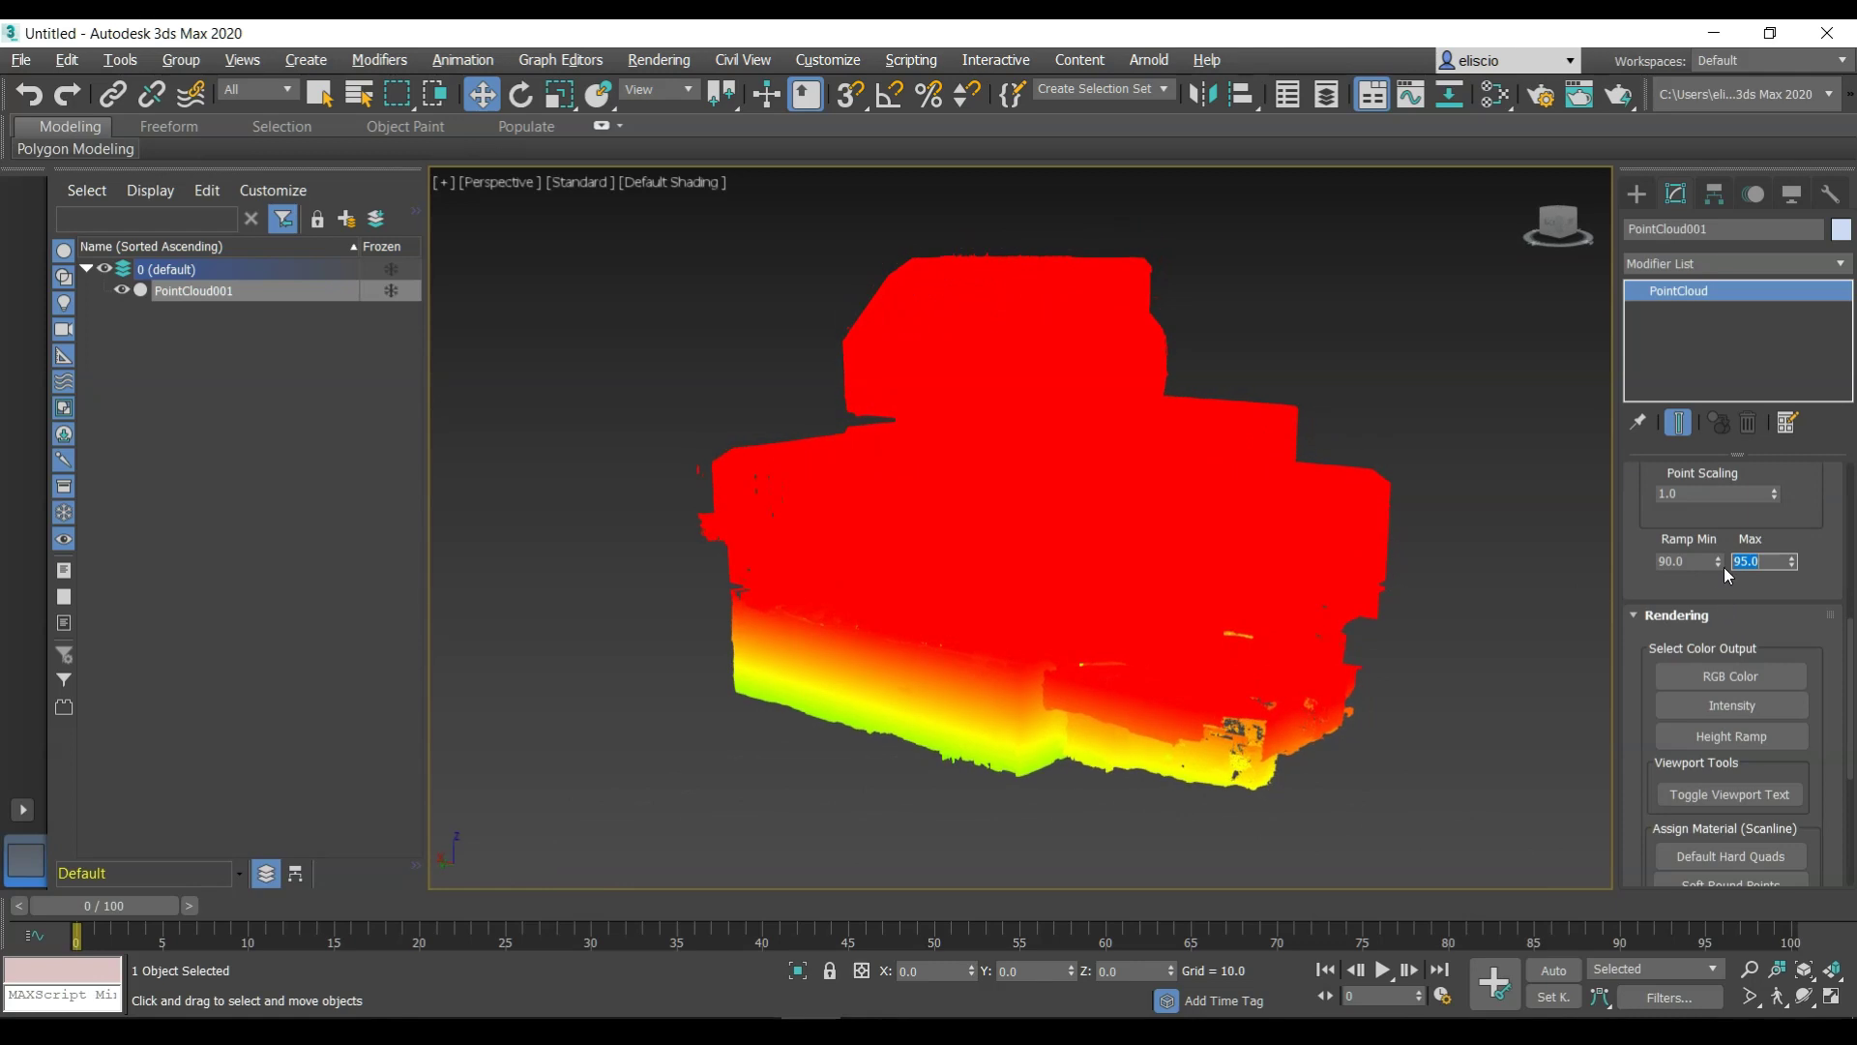
Raise Ramp Max through 99 to 101 and nudge Ramp Min up to 93
{"action": "type", "text": "99"}
{"action": "key", "text": "Return"}
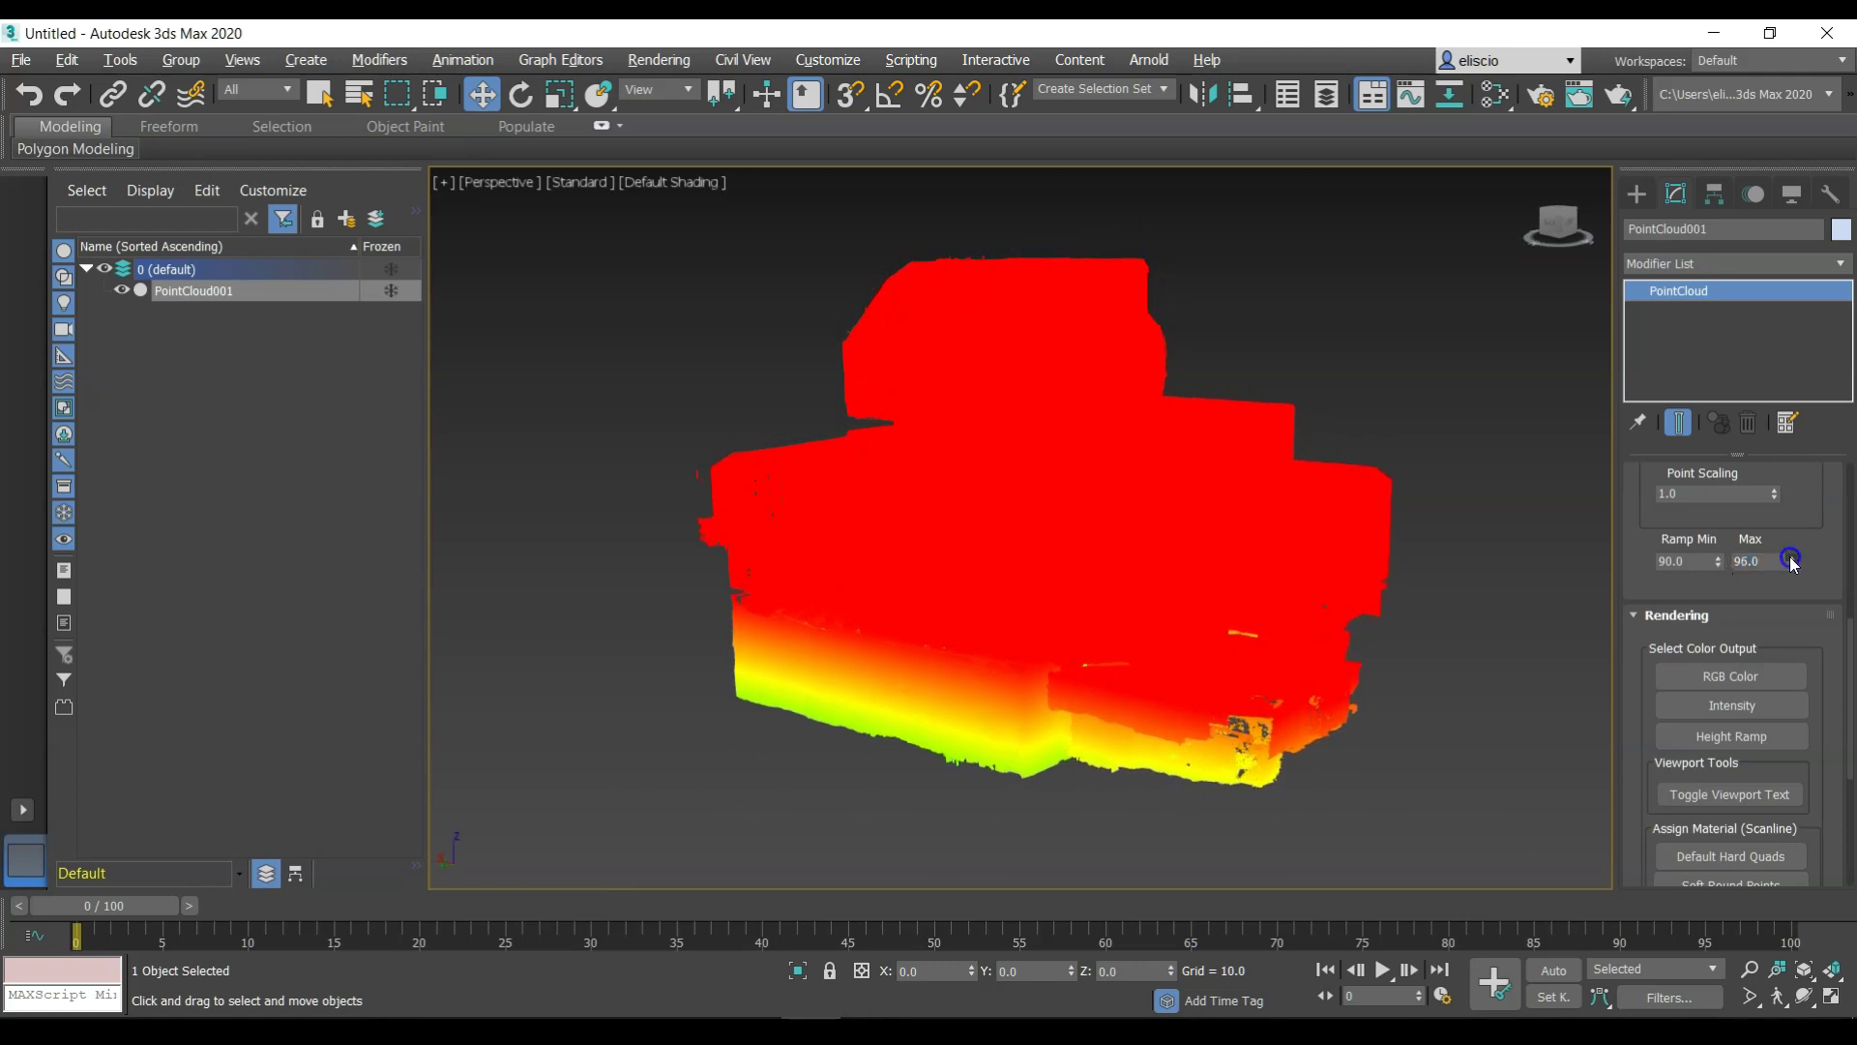
{"action": "left_click", "coordinate": [1791, 557]}
{"action": "left_click", "coordinate": [1791, 557]}
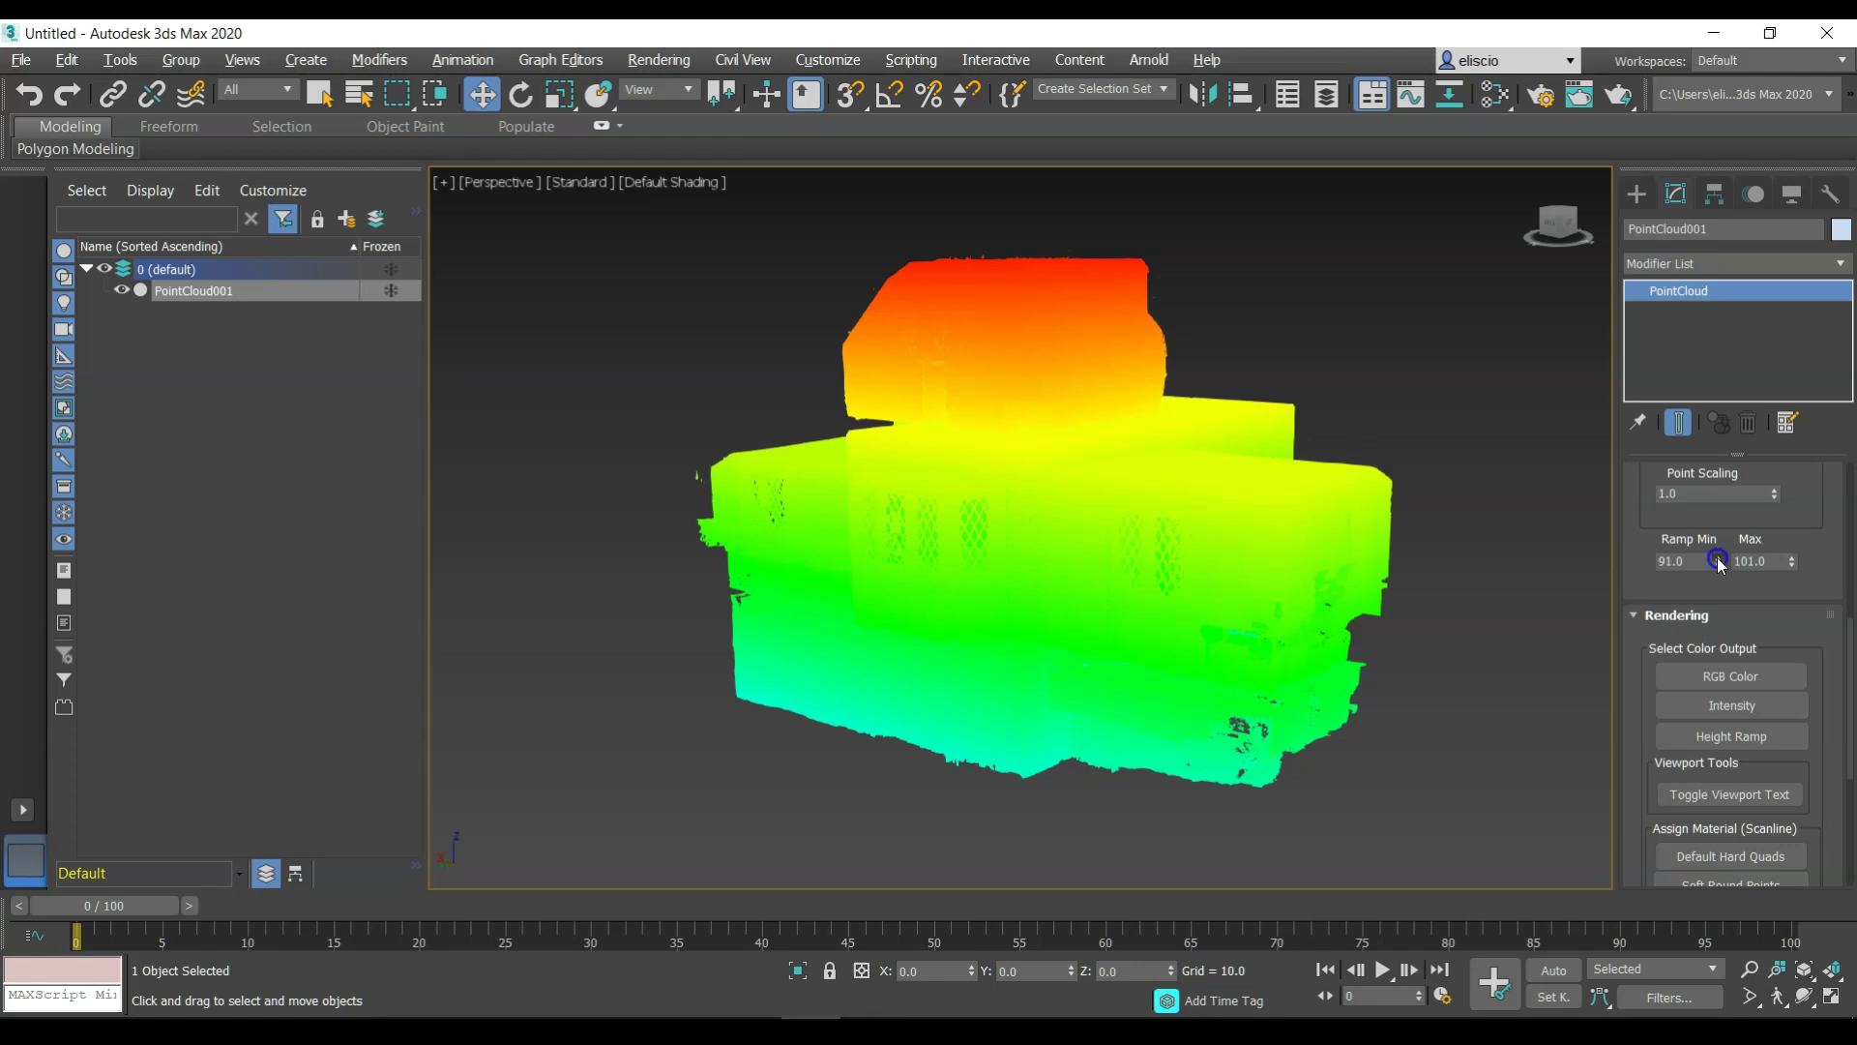
{"action": "left_click_drag", "start_coordinate": [1719, 561], "coordinate": [1719, 563]}
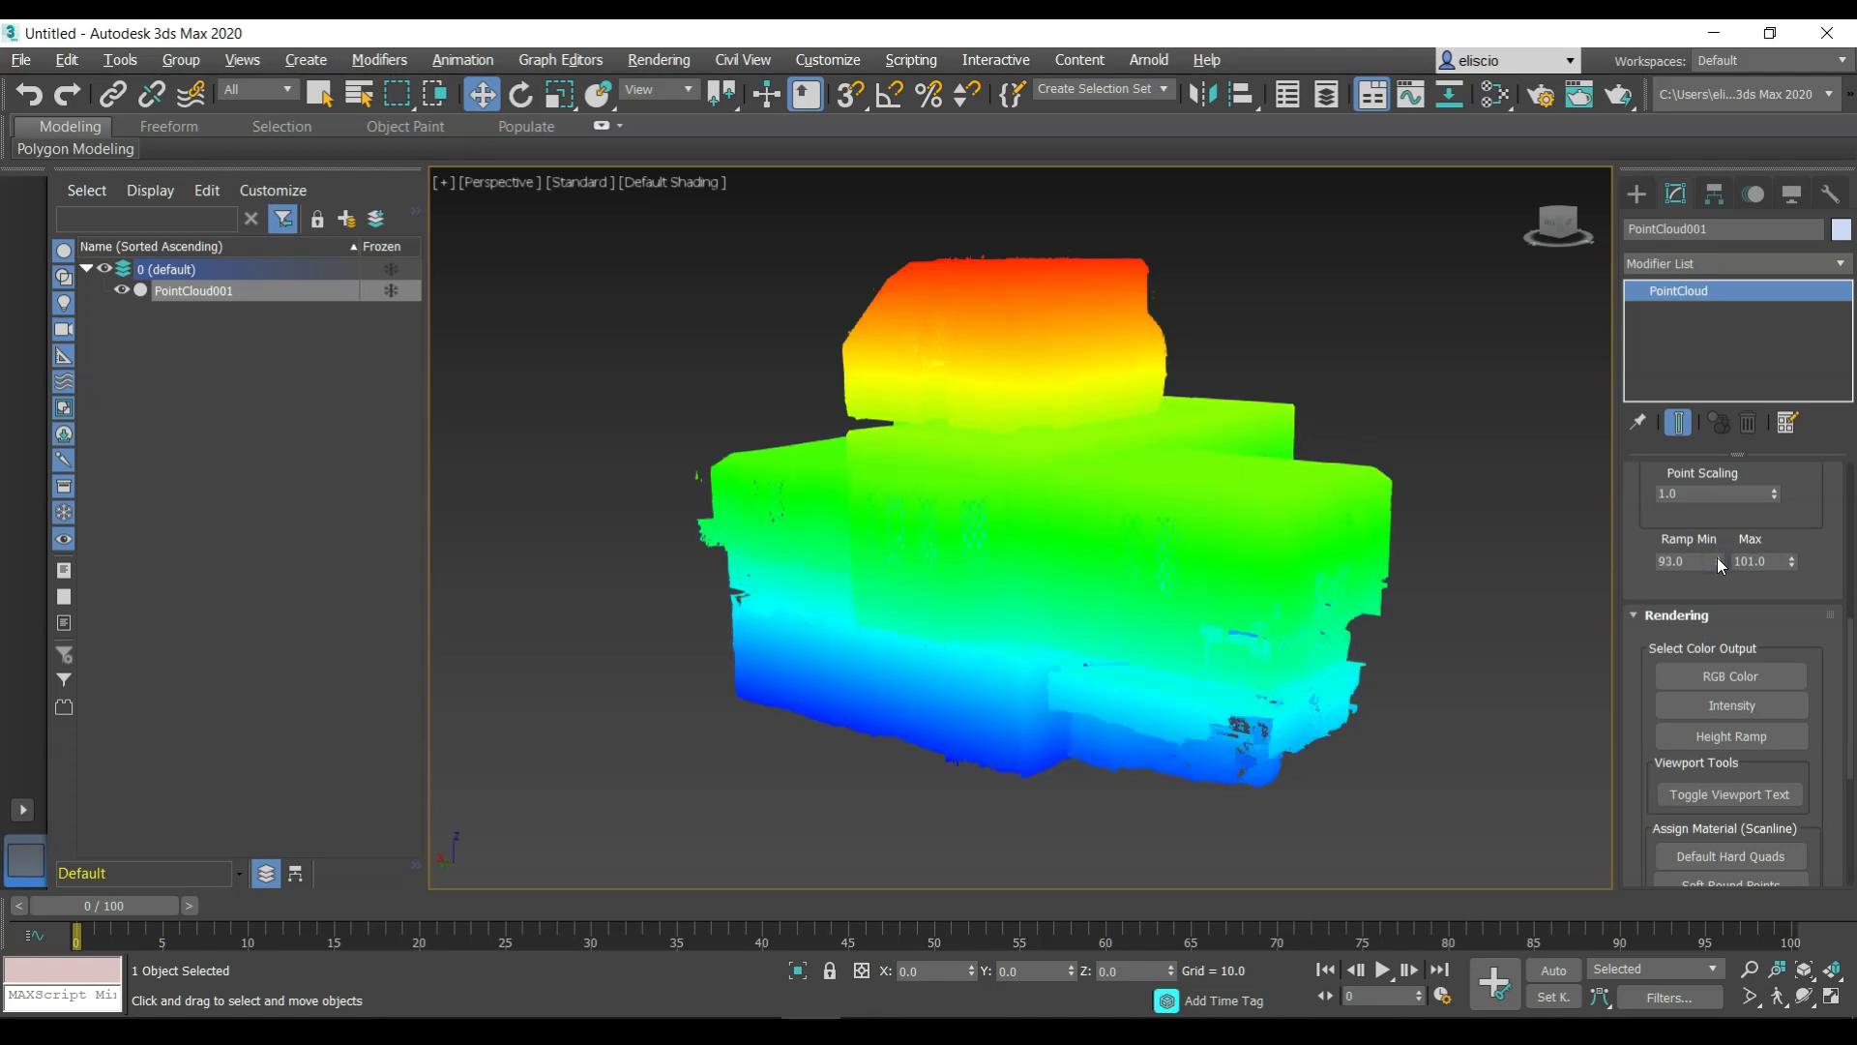
{"action": "middle_click_drag", "start_coordinate": [1064, 615], "coordinate": [1081, 605], "text": "alt"}
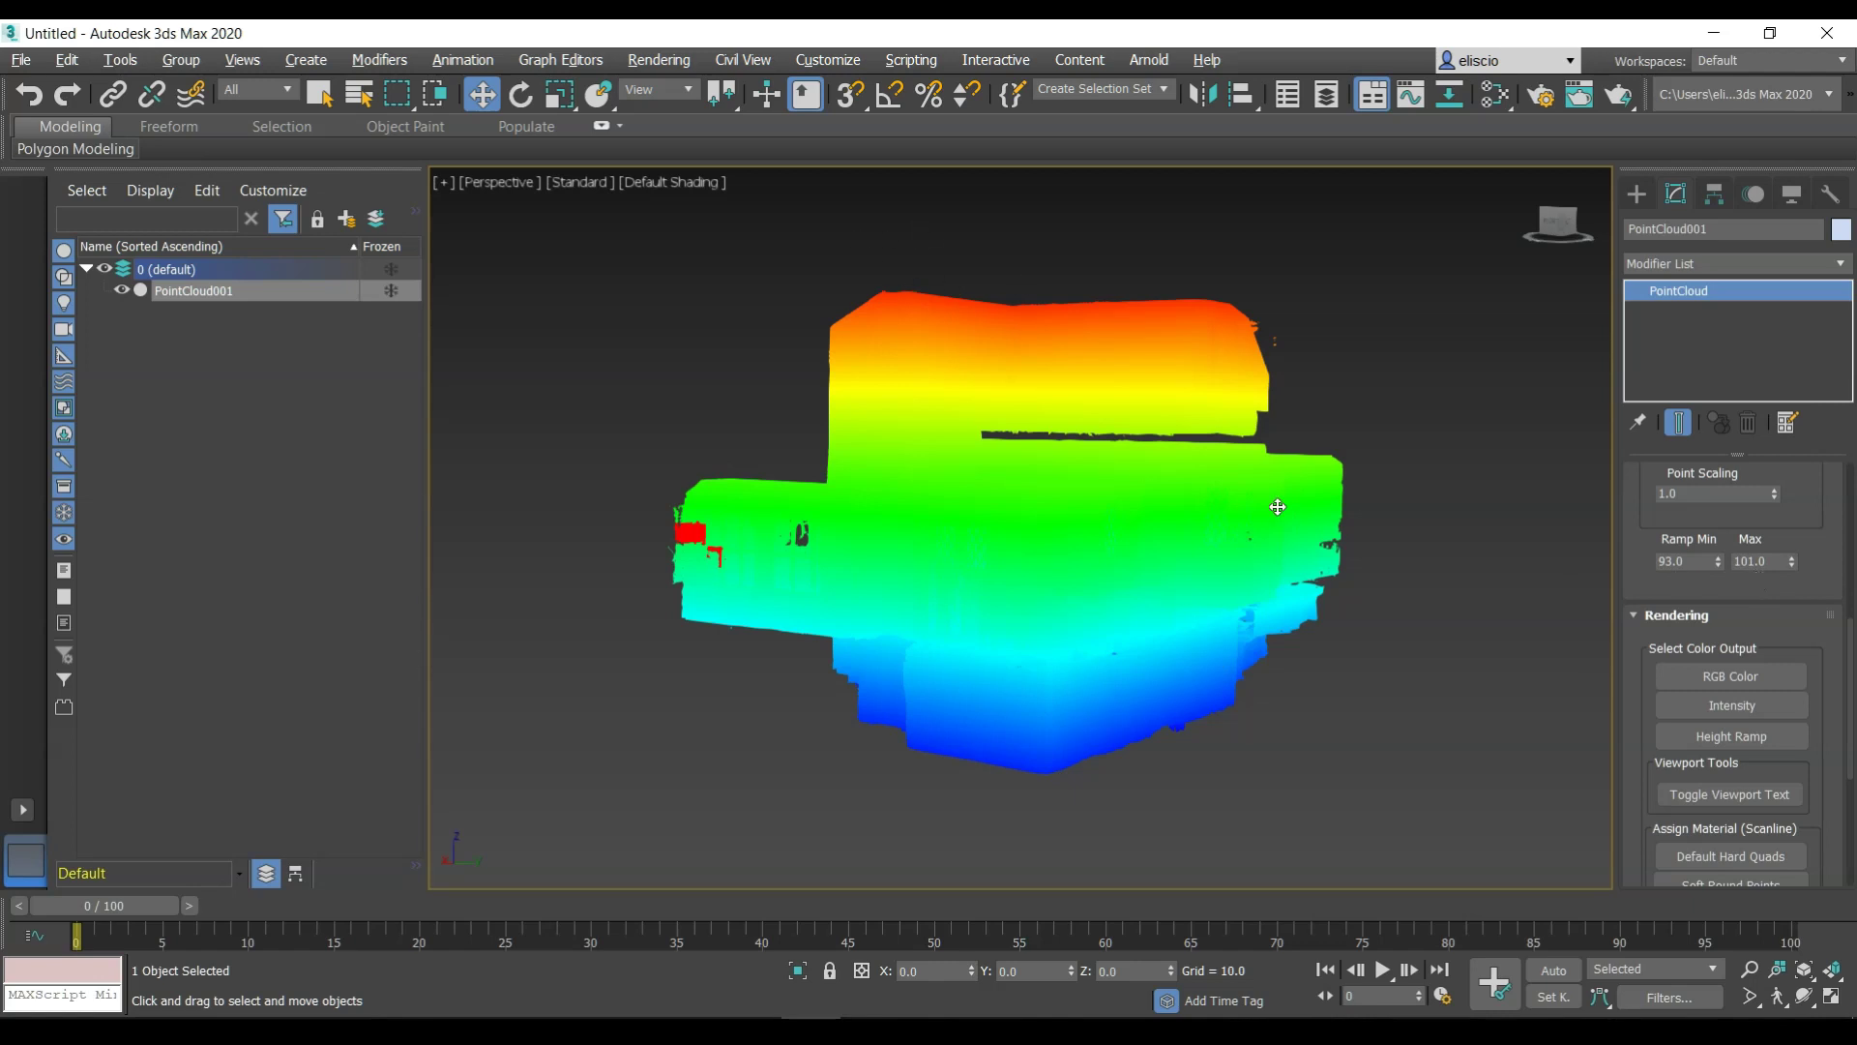
Orbit the house, briefly restore RGB Color, then switch back to Height Ramp
{"action": "middle_click_drag", "start_coordinate": [1278, 506], "coordinate": [1346, 519], "text": "alt"}
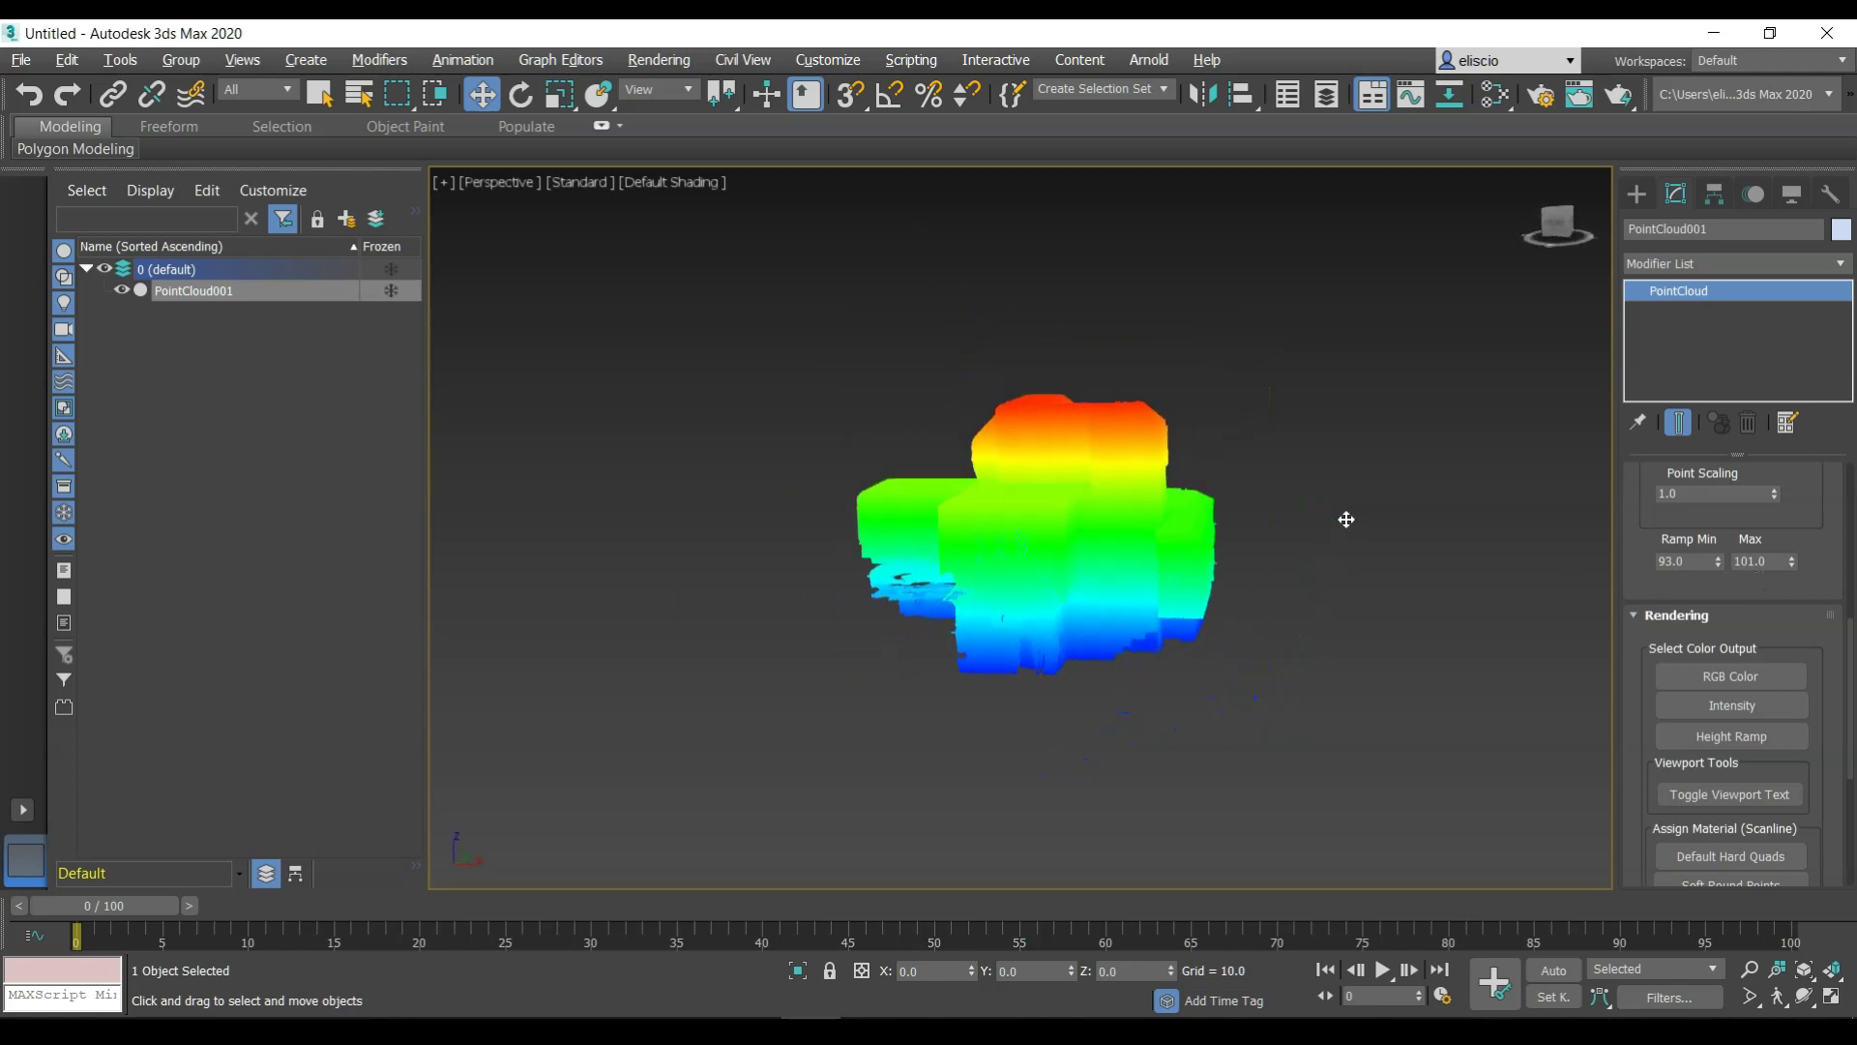
{"action": "scroll", "coordinate": [1346, 520], "scroll_direction": "up", "scroll_amount": 5}
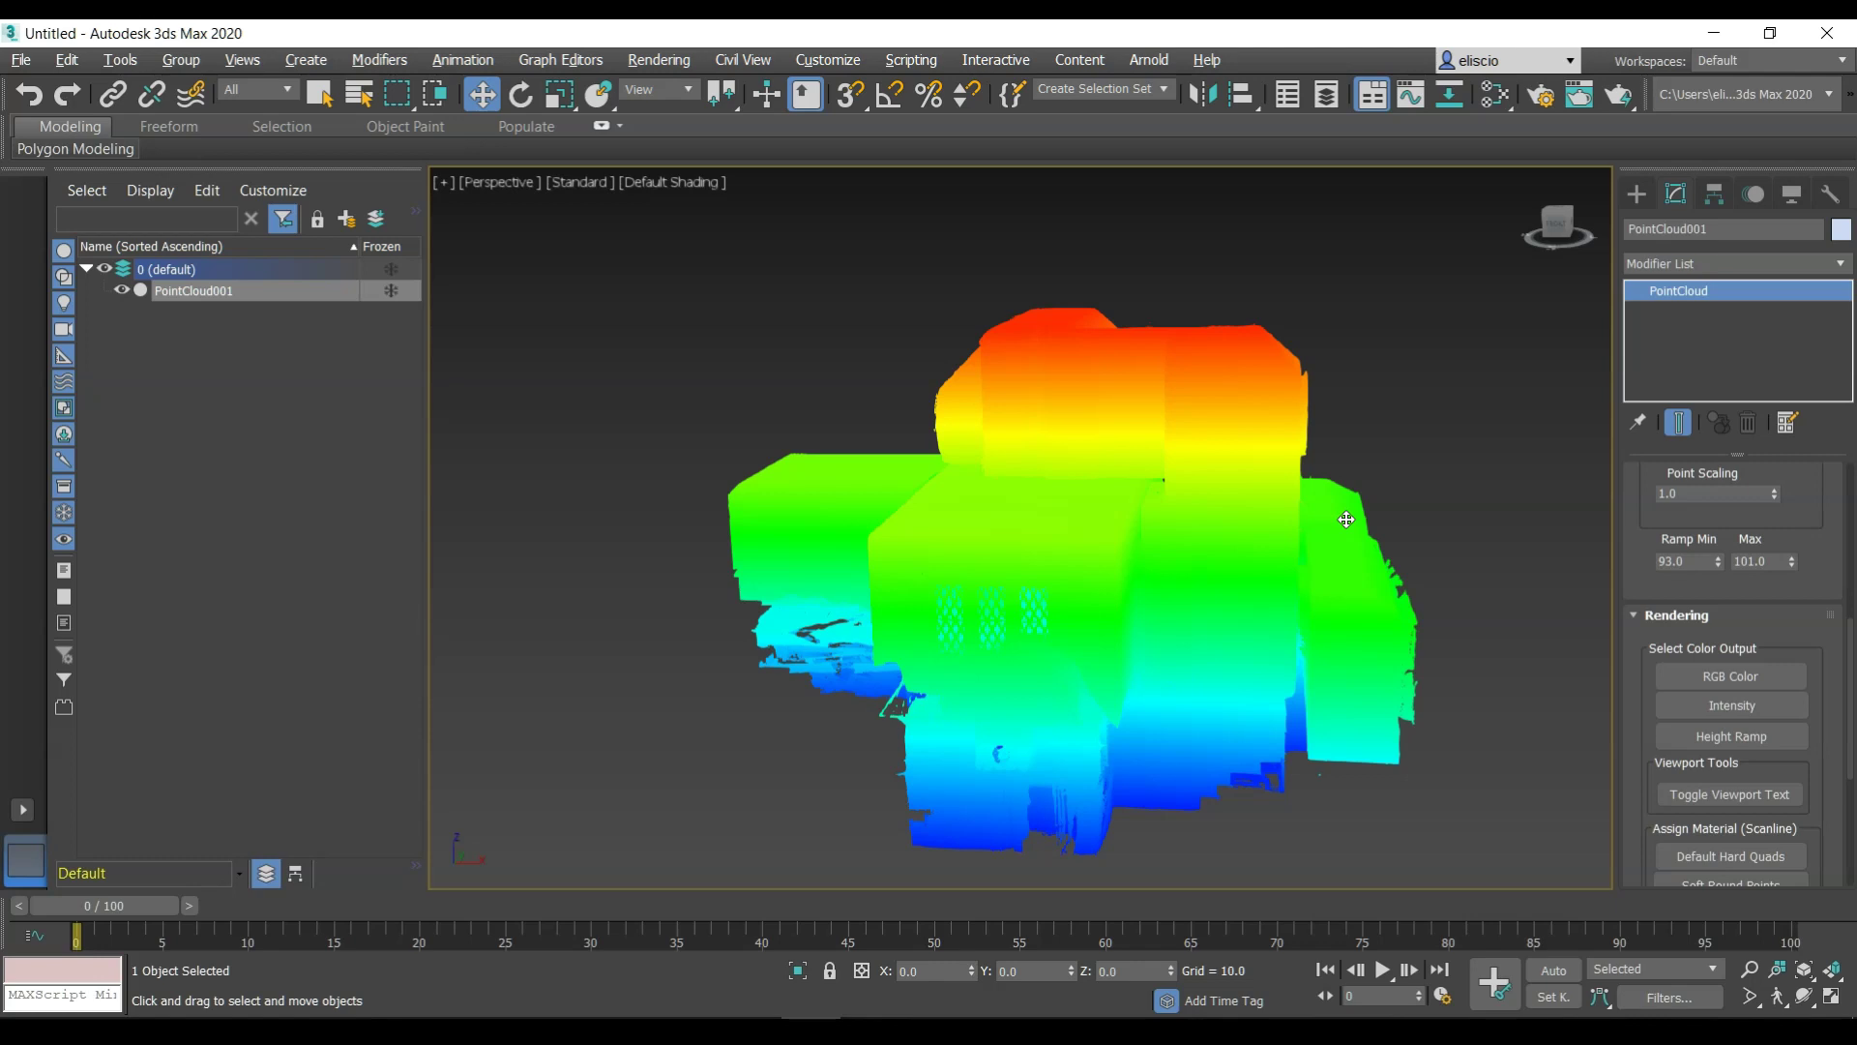
{"action": "scroll", "coordinate": [1347, 520], "scroll_direction": "down", "scroll_amount": 1}
{"action": "middle_click_drag", "start_coordinate": [1346, 519], "coordinate": [1191, 542], "text": "alt"}
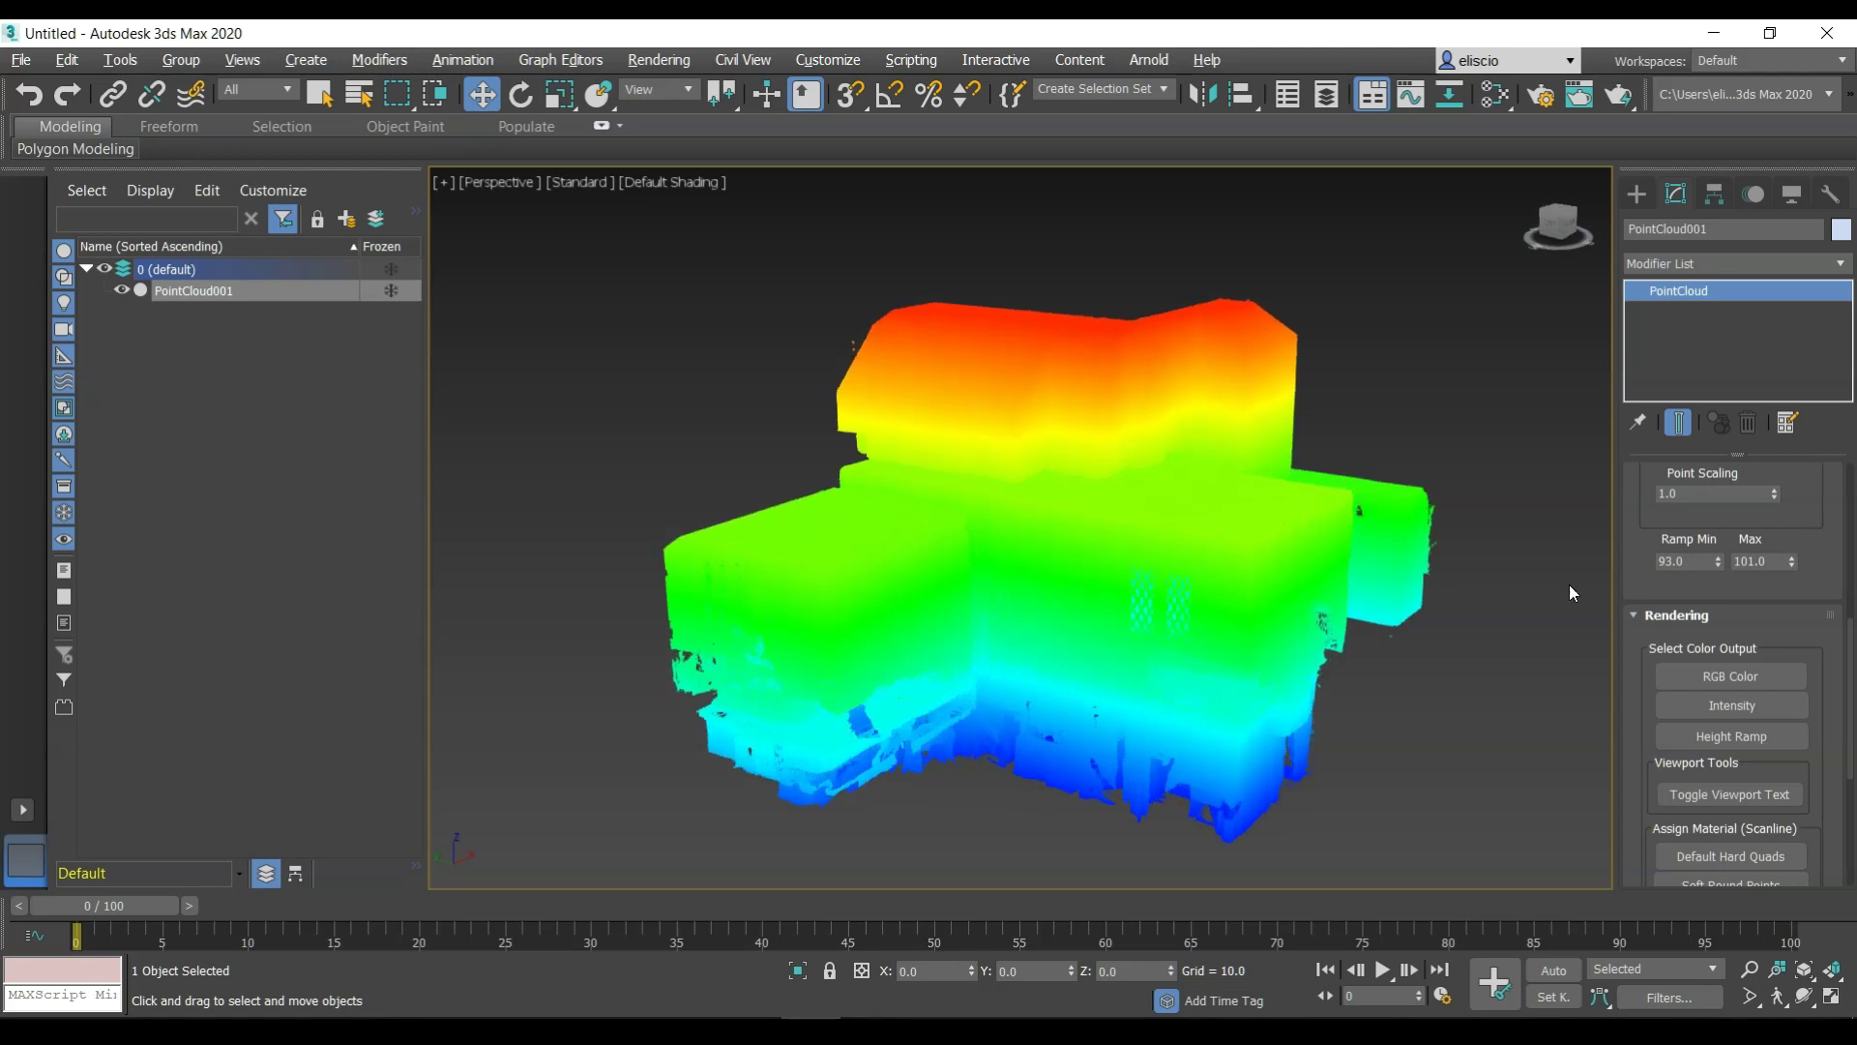
{"action": "left_click", "coordinate": [1707, 678]}
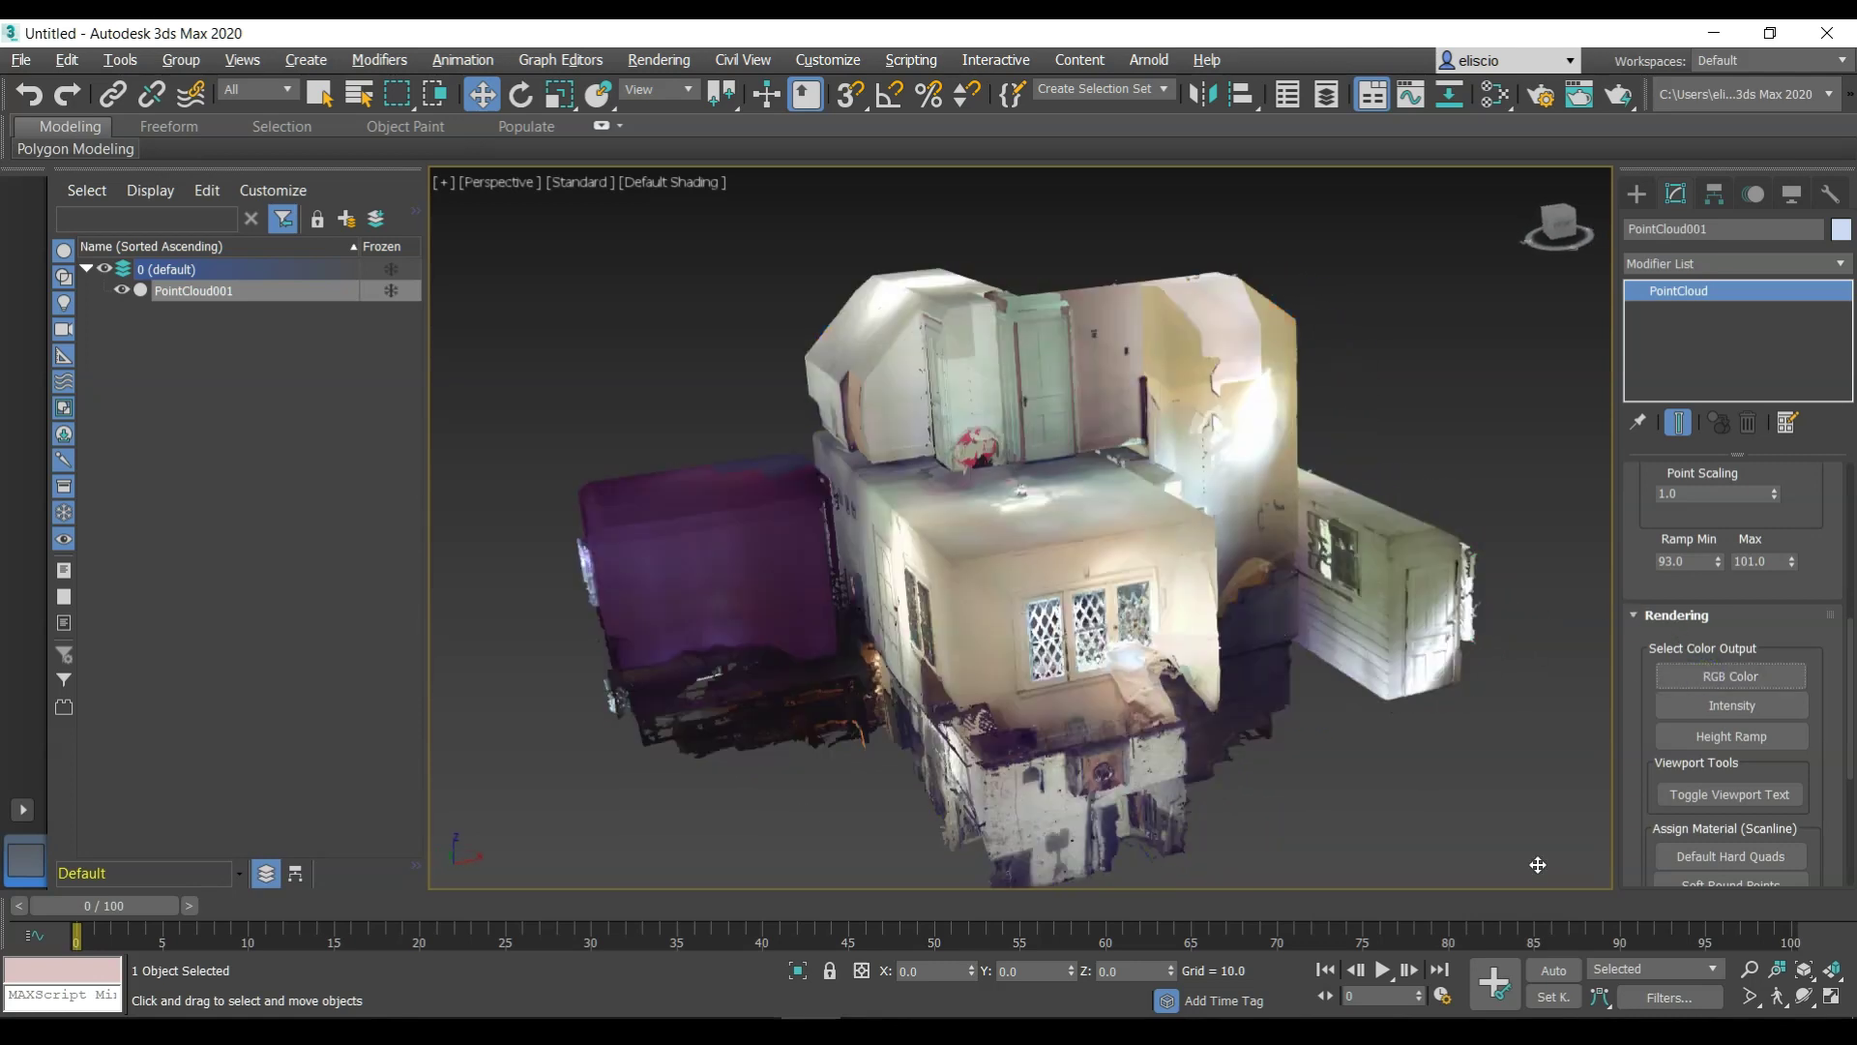
{"action": "left_click", "coordinate": [1716, 741]}
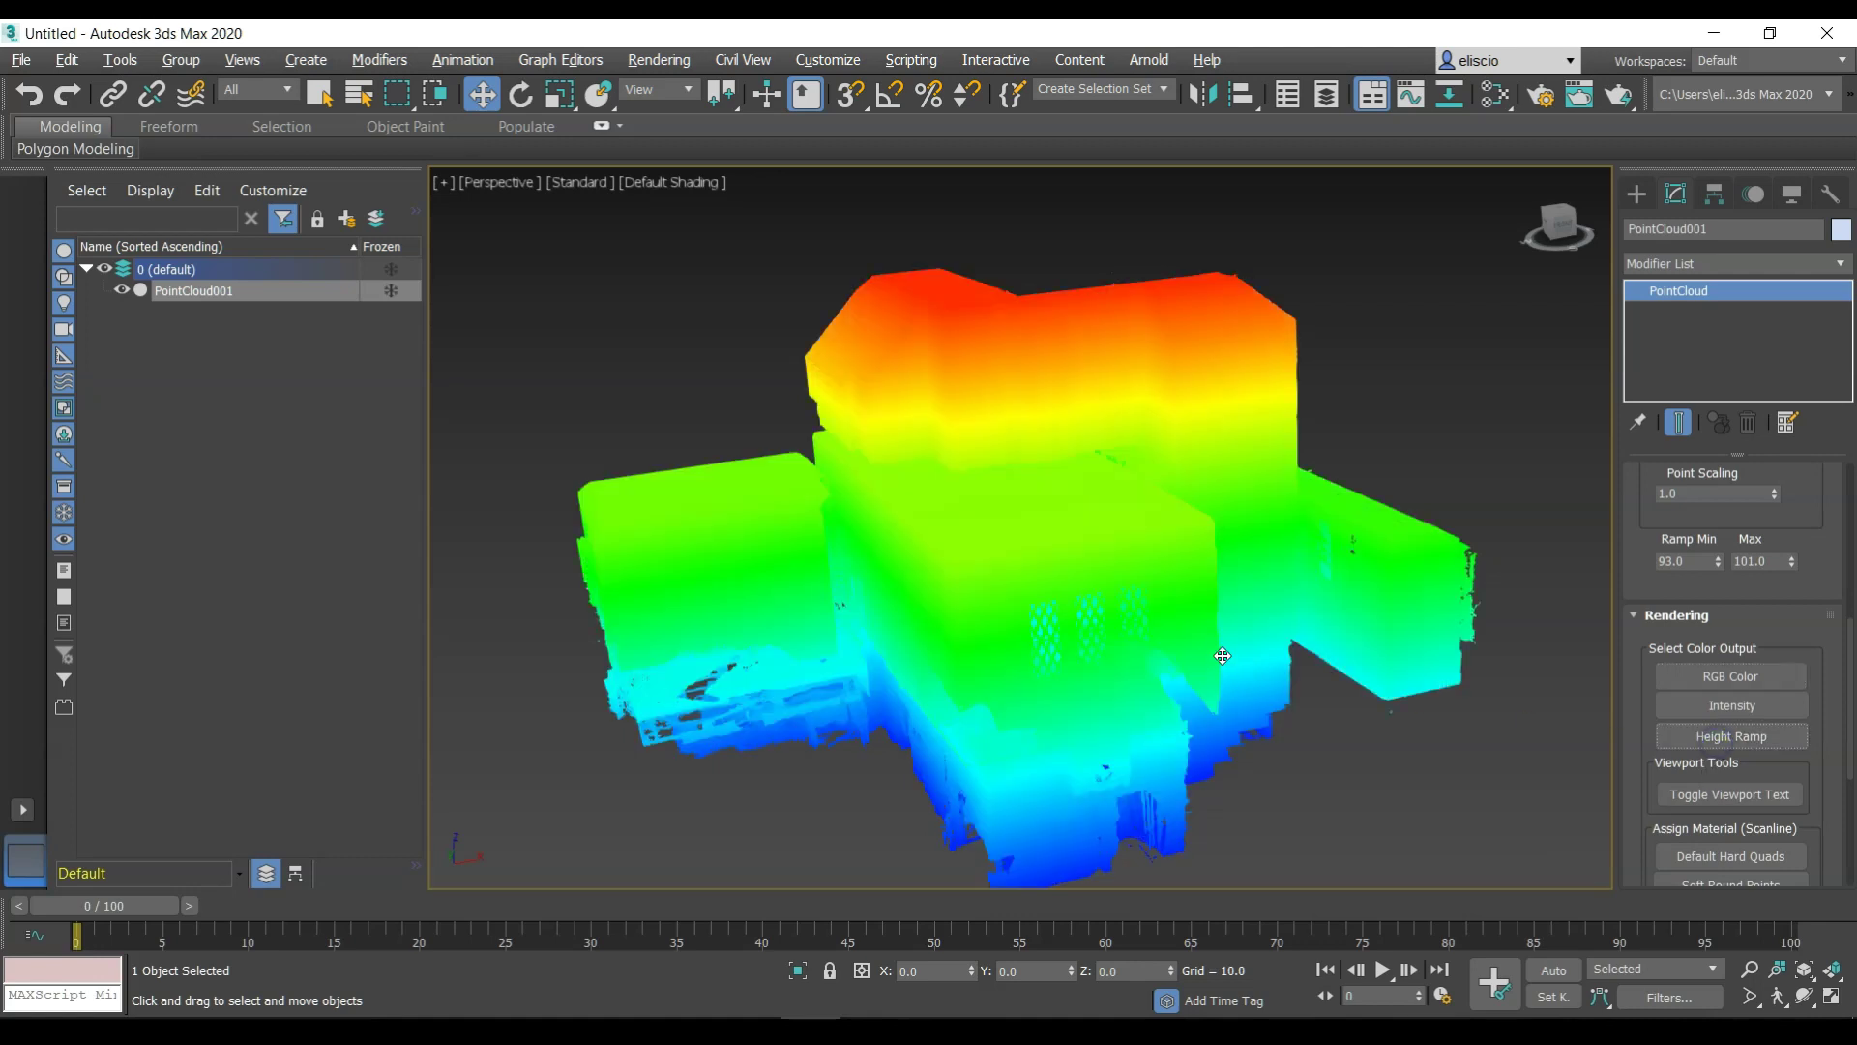
{"action": "scroll", "coordinate": [1141, 609], "scroll_direction": "down", "scroll_amount": 3}
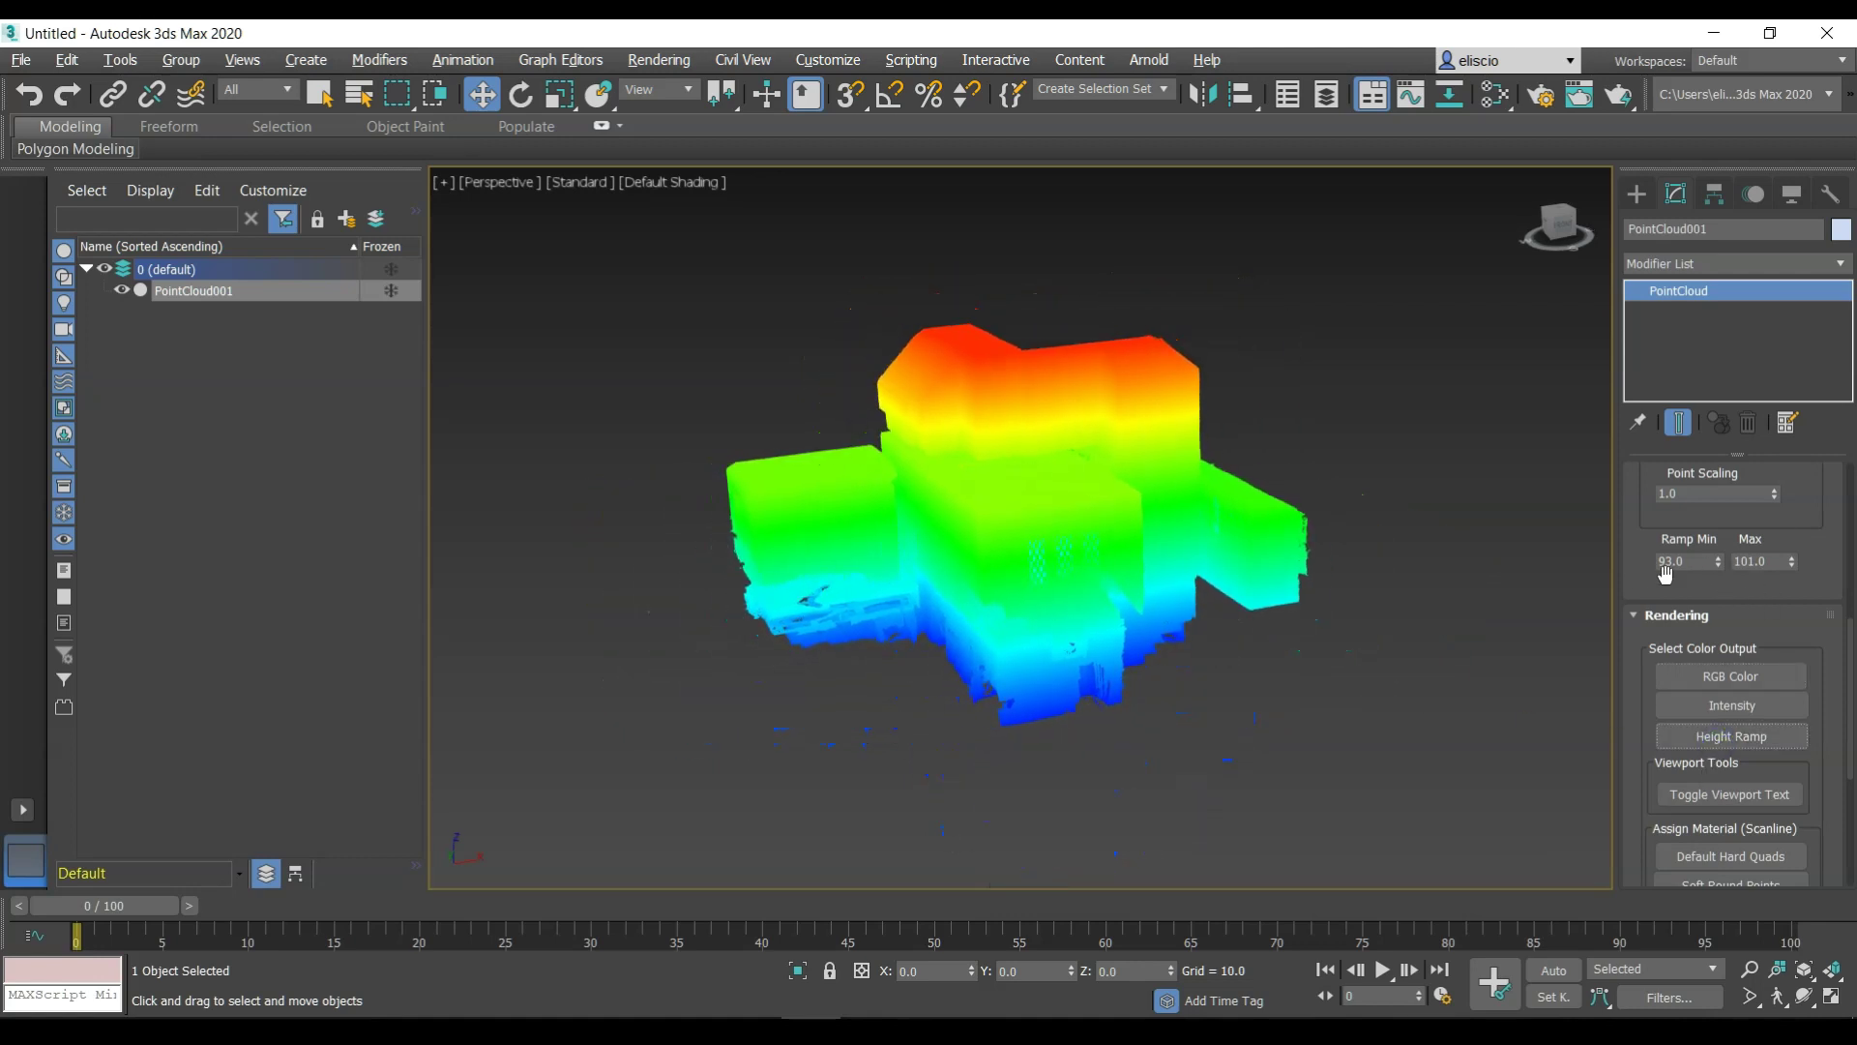
{"action": "scroll", "coordinate": [1281, 730], "scroll_direction": "down", "scroll_amount": 10}
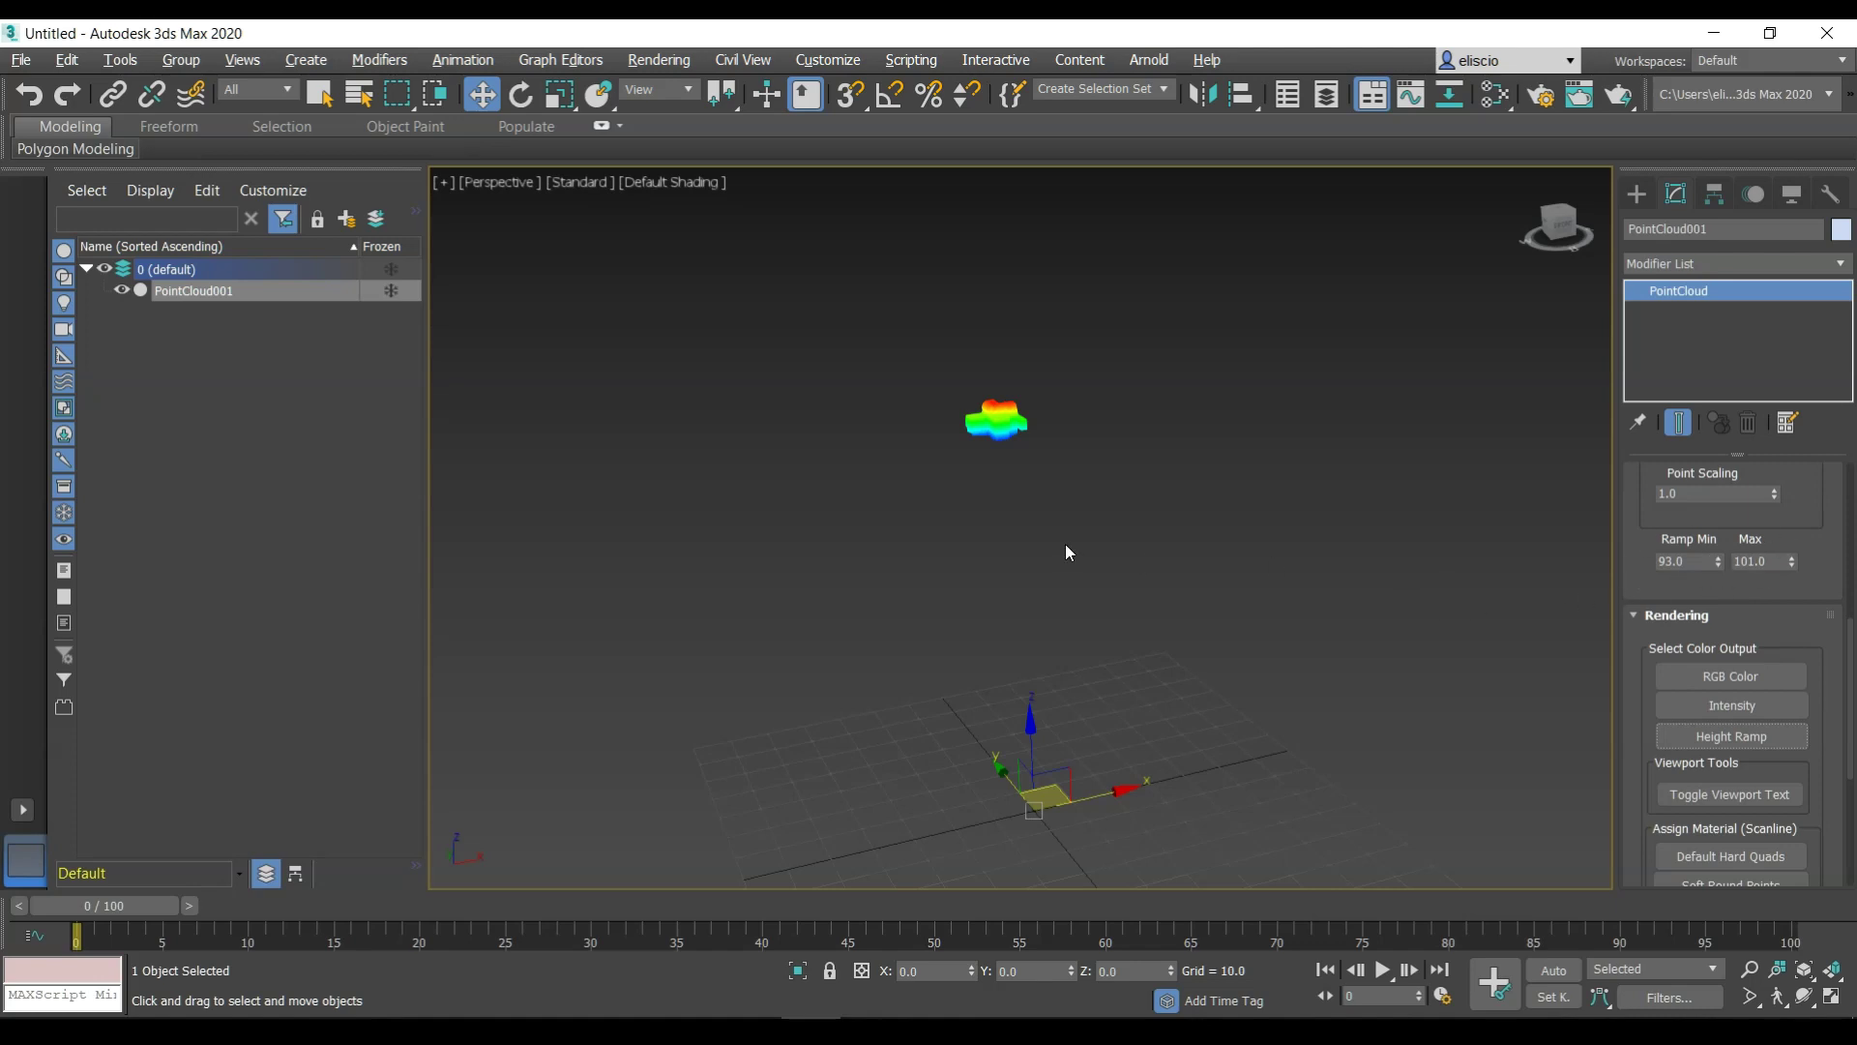
Deselect and reselect the point cloud to view the 93–101 blue-to-red gradient
{"action": "left_click", "coordinate": [1233, 528]}
{"action": "scroll", "coordinate": [1107, 493], "scroll_direction": "up", "scroll_amount": 10}
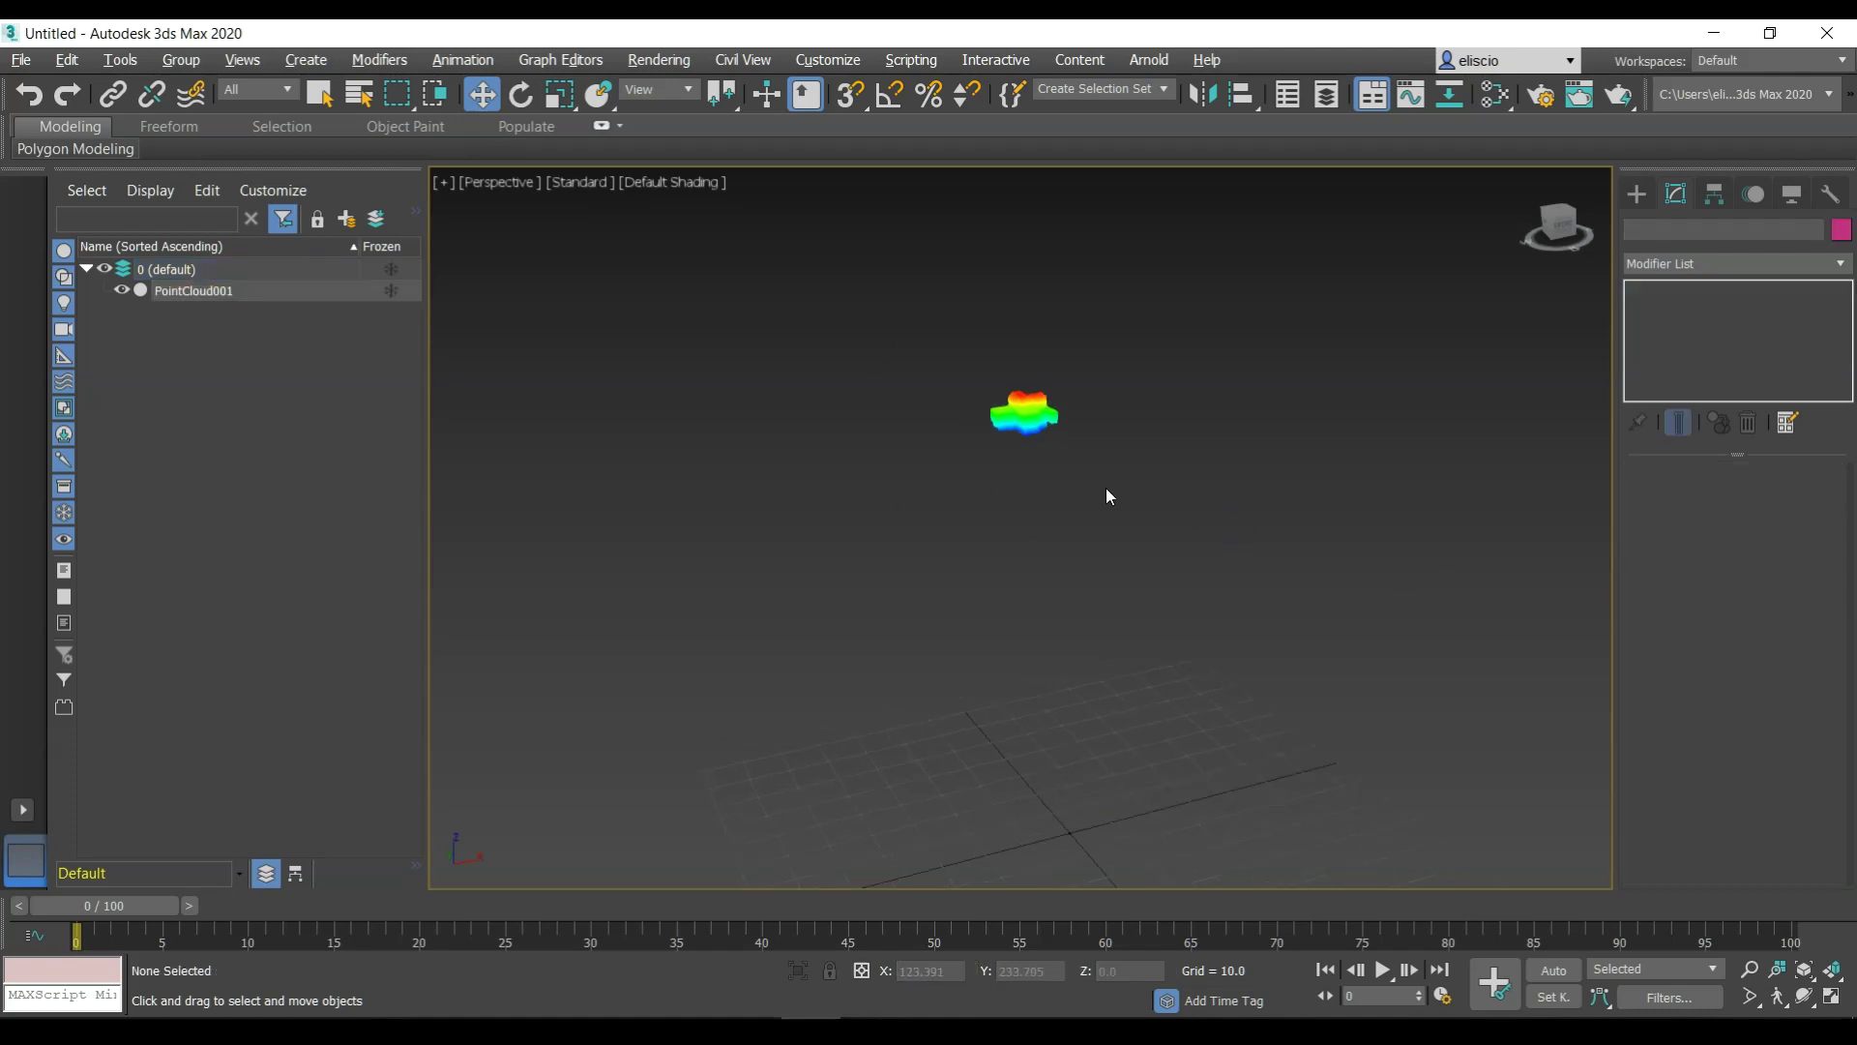
{"action": "left_click", "coordinate": [1007, 544]}
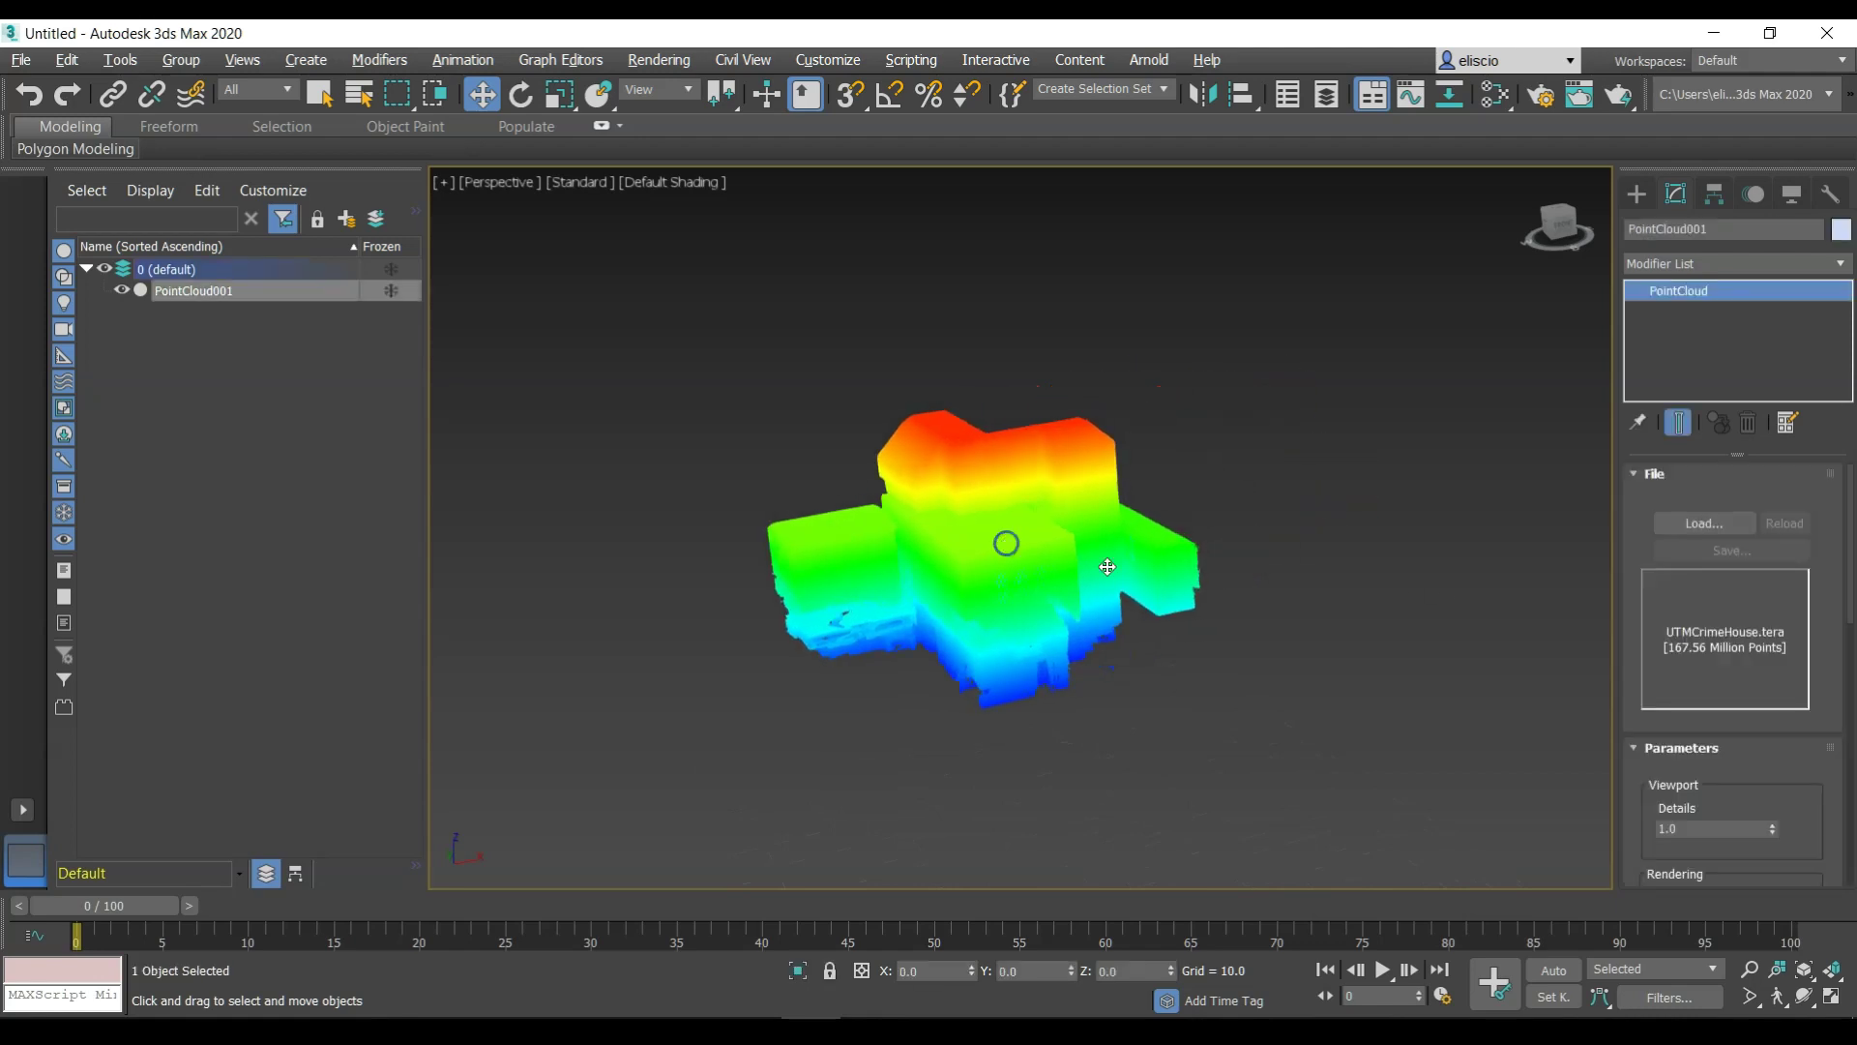
{"action": "scroll", "coordinate": [1007, 544], "scroll_direction": "up", "scroll_amount": 3}
{"action": "scroll", "coordinate": [1828, 660], "scroll_direction": "down", "scroll_amount": 4}
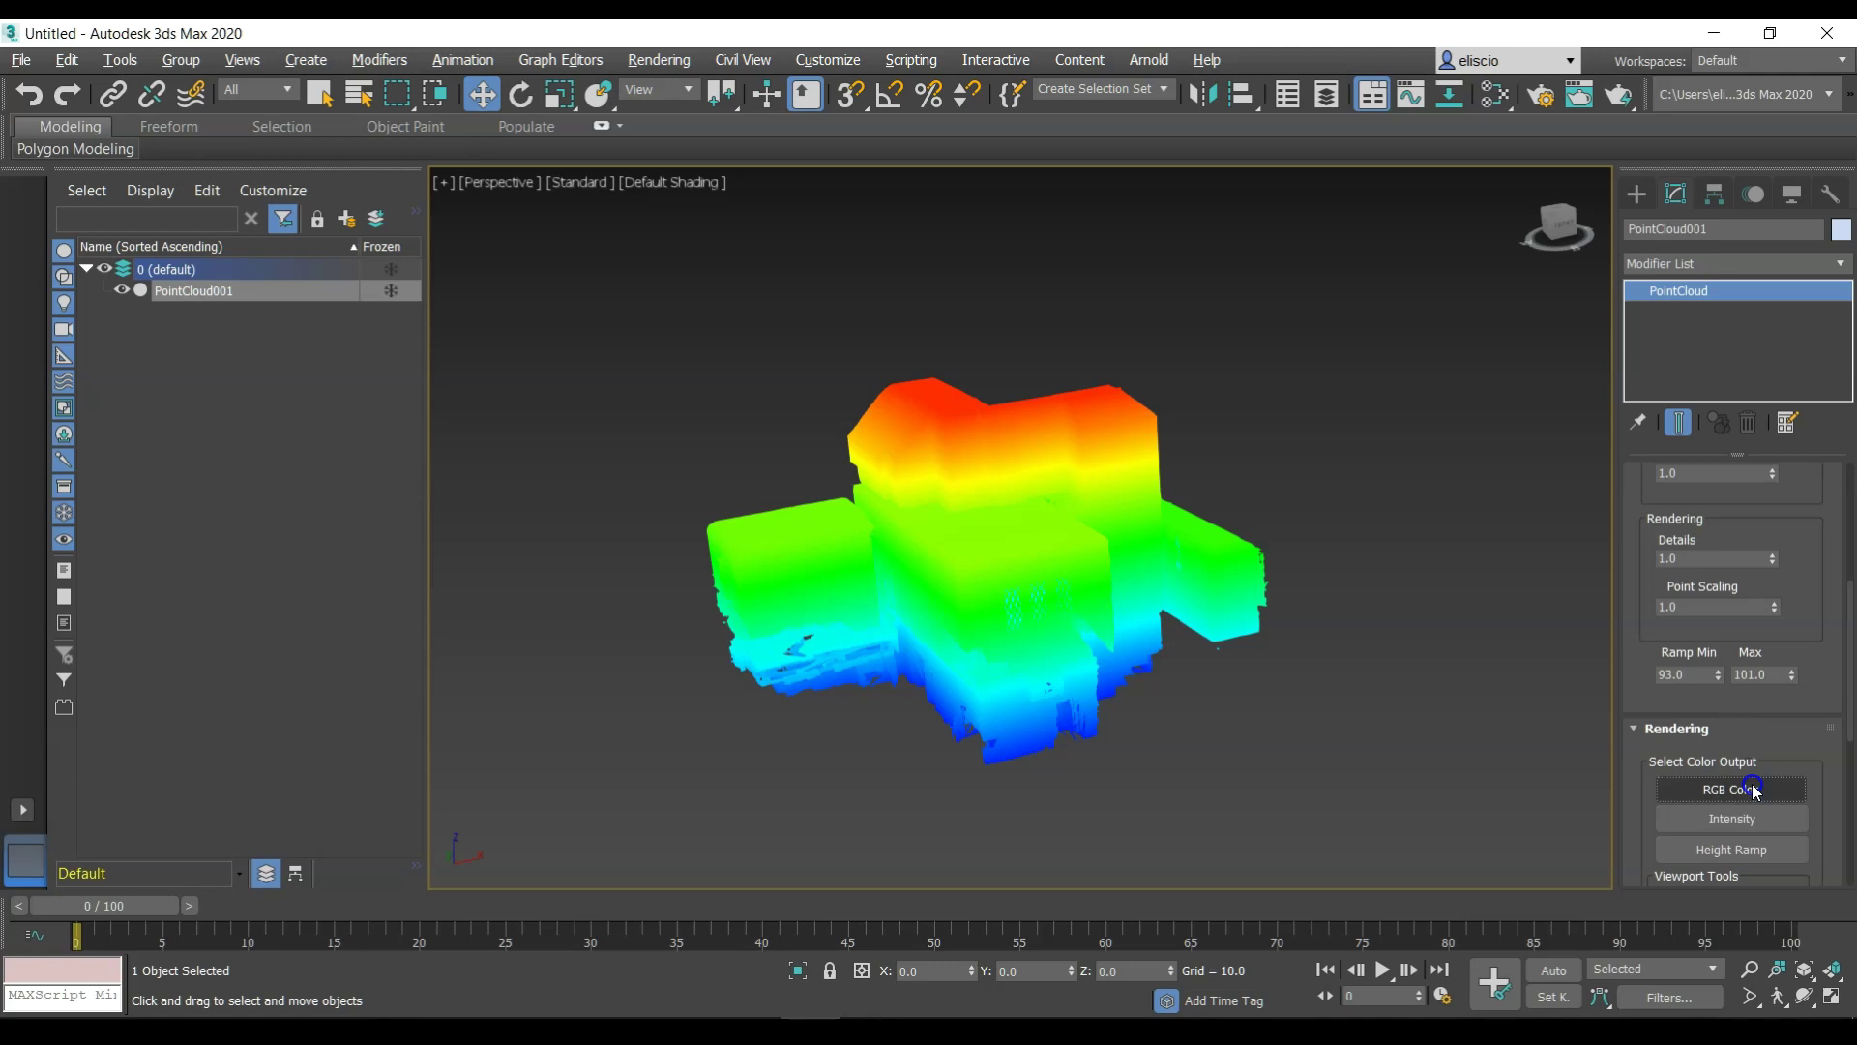
Switch color output back to RGB Color and orbit to a new angle on the house
{"action": "left_click", "coordinate": [1751, 787]}
{"action": "scroll", "coordinate": [1353, 530], "scroll_direction": "up", "scroll_amount": 4}
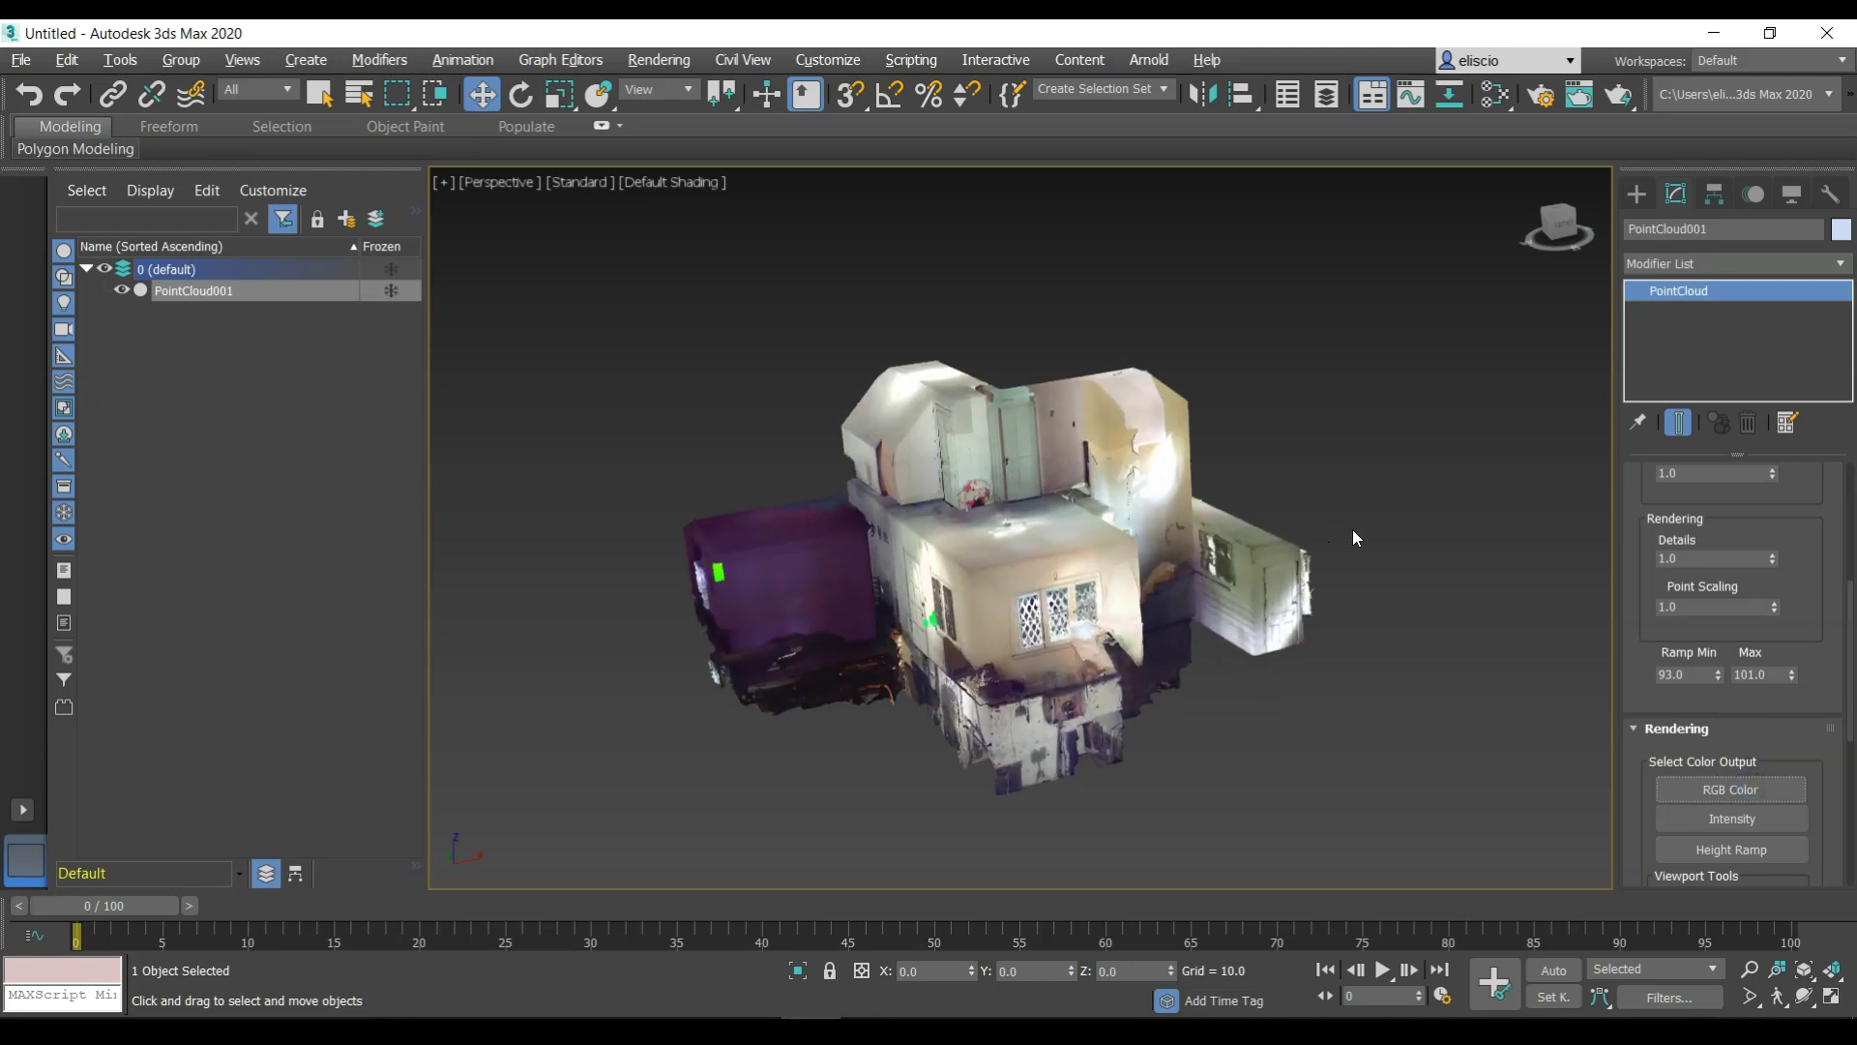
{"action": "left_click_drag", "start_coordinate": [1803, 724], "coordinate": [1792, 532]}
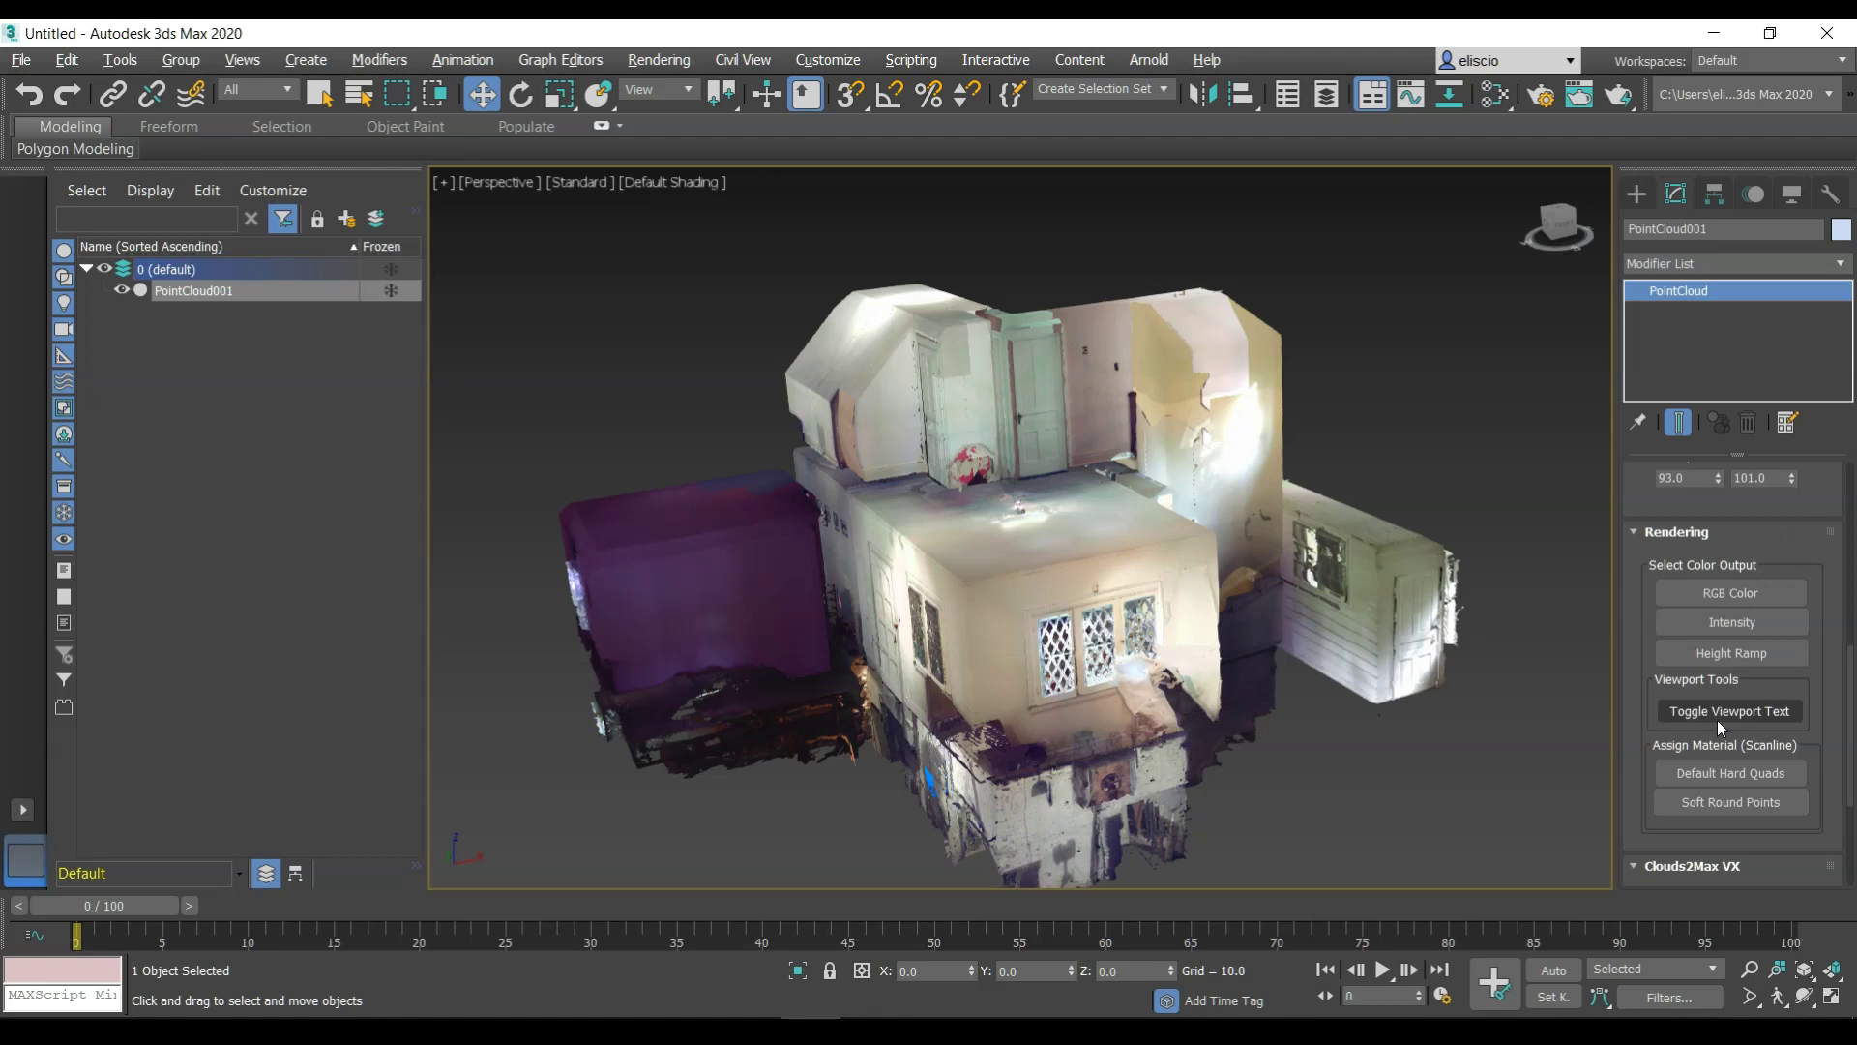
{"action": "scroll", "coordinate": [1122, 549], "scroll_direction": "down", "scroll_amount": 2}
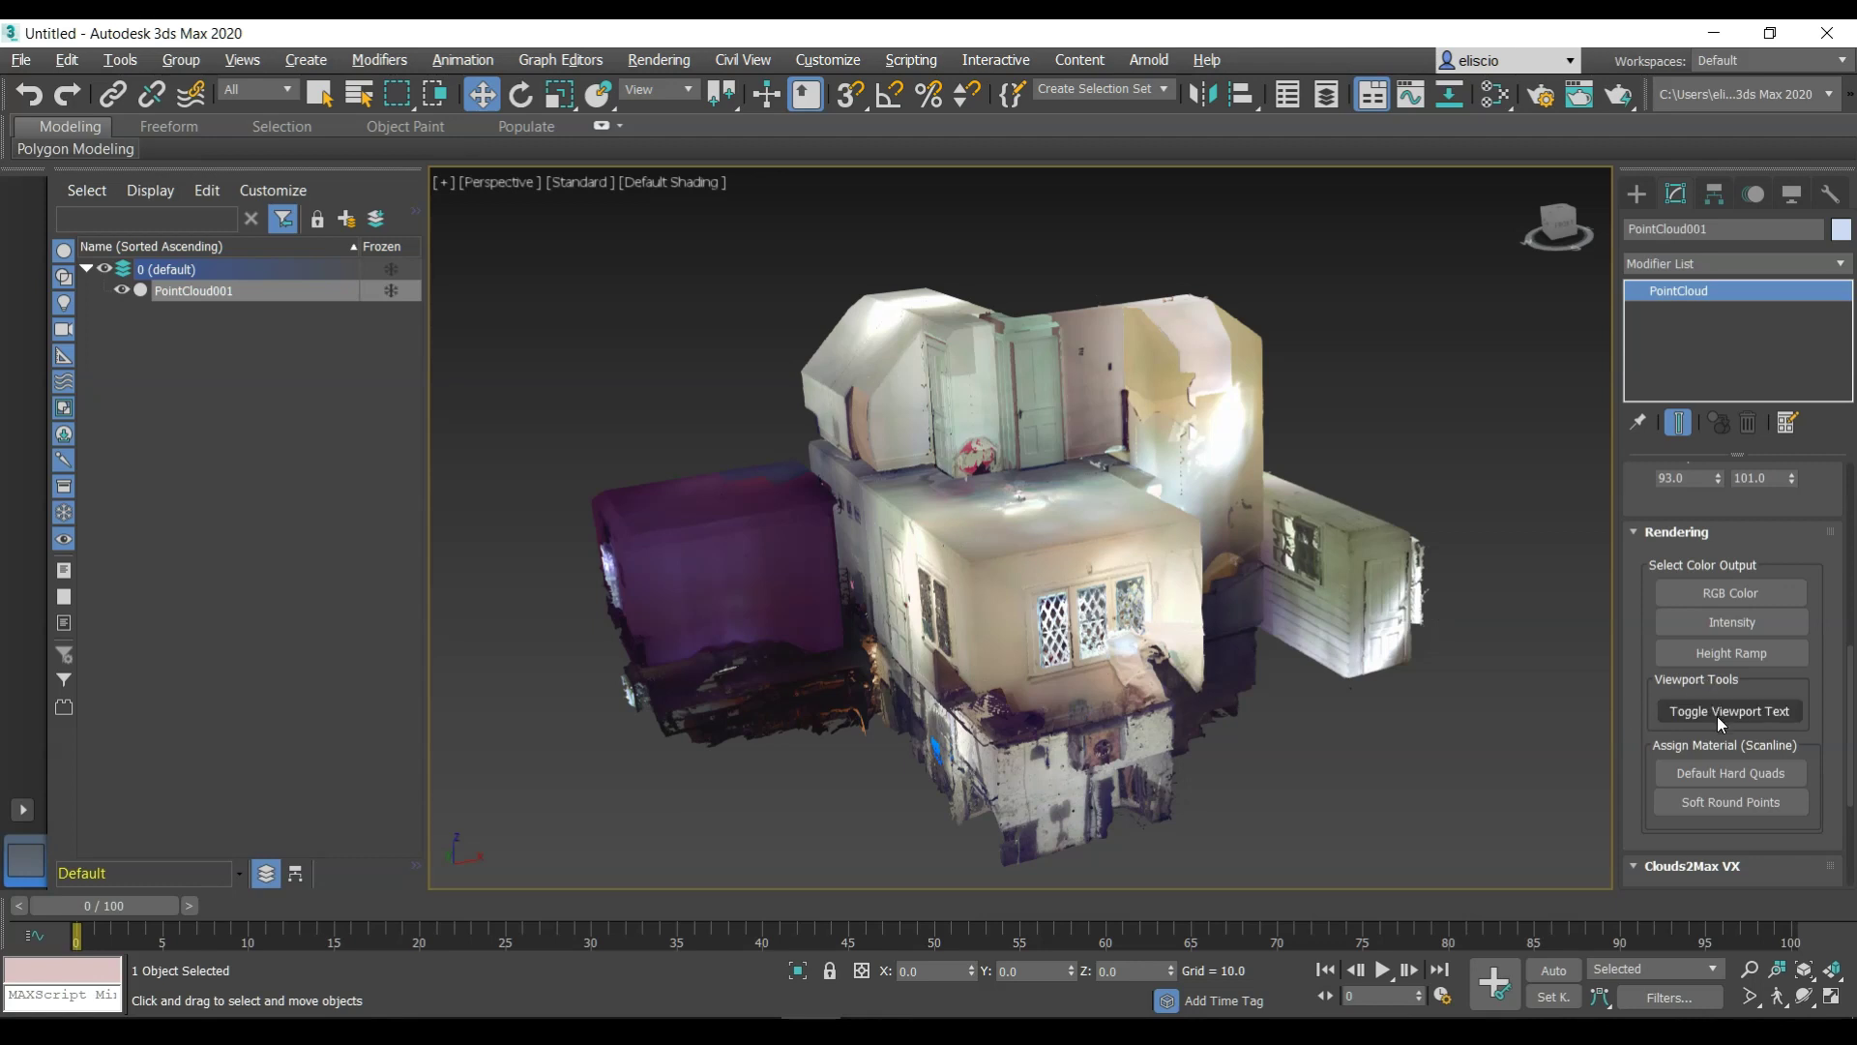
{"action": "middle_click_drag", "start_coordinate": [1209, 739], "coordinate": [1488, 938], "text": "alt"}
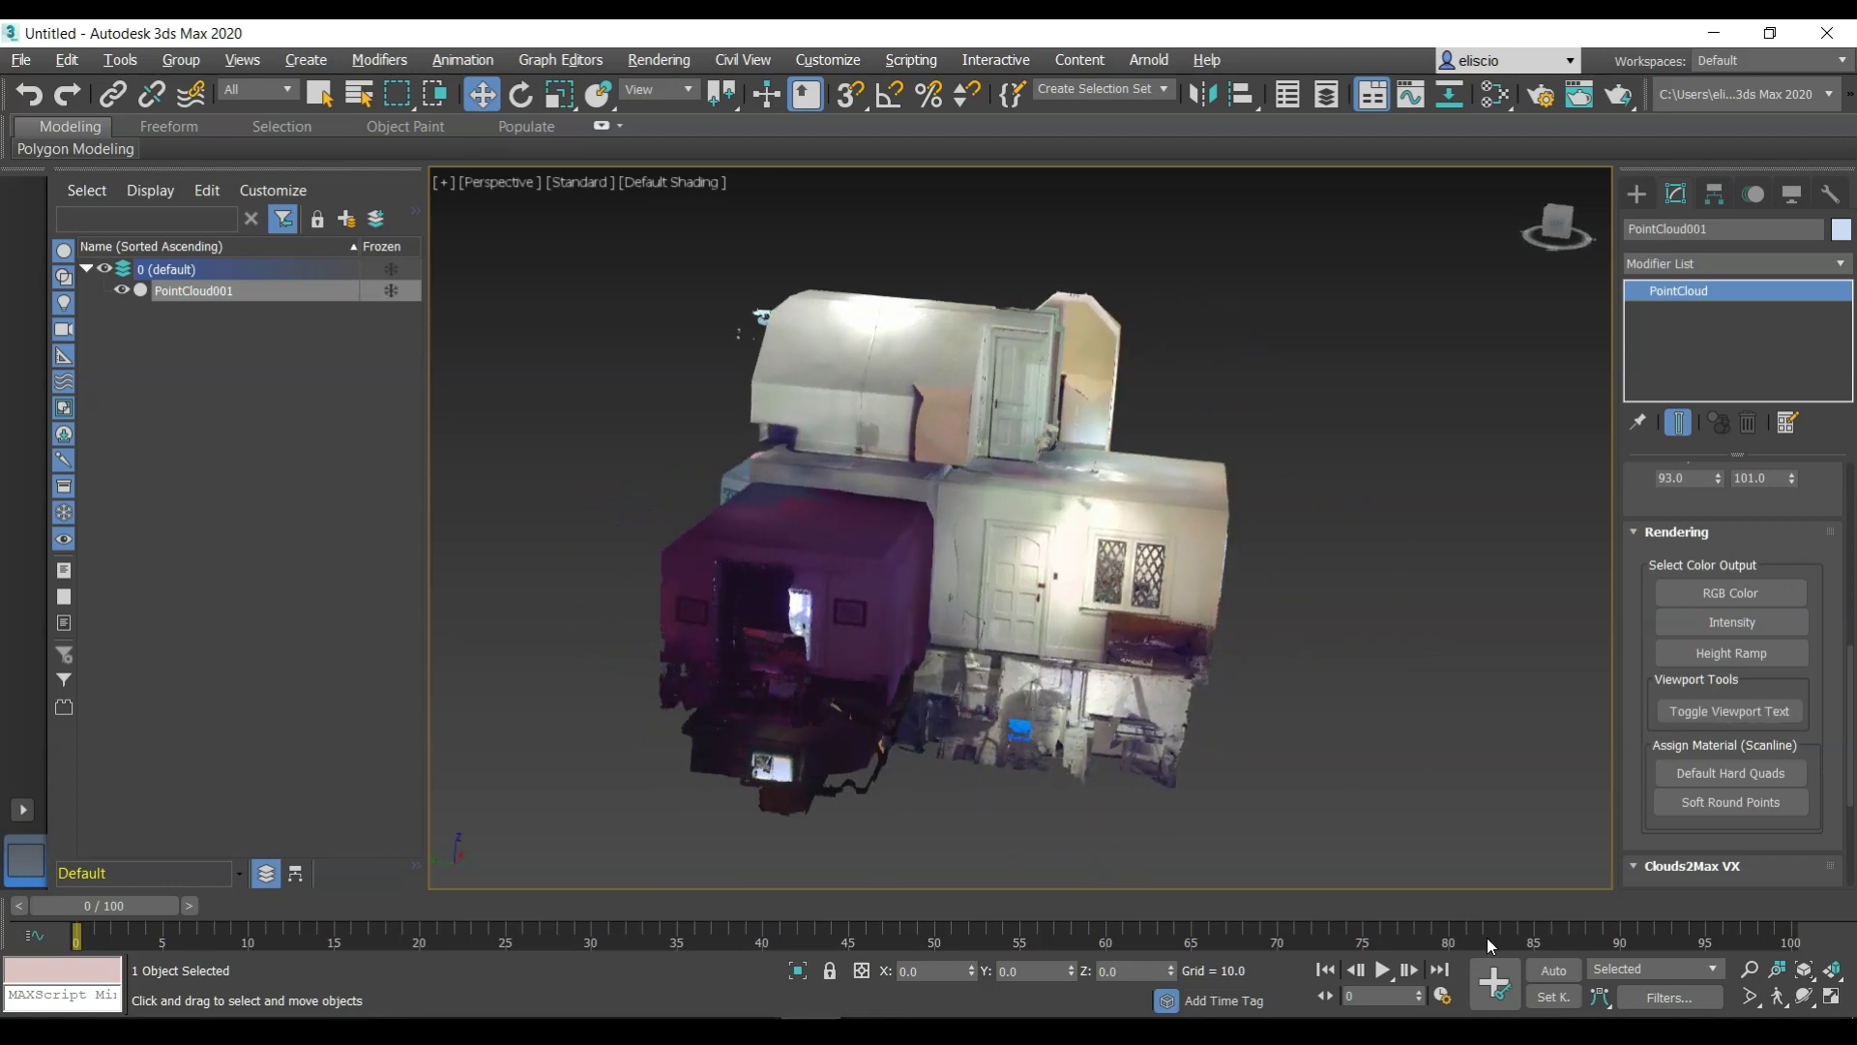
Turn on Auto Key and switch to the Rotate tool with the gizmo in view
{"action": "left_click", "coordinate": [1548, 969]}
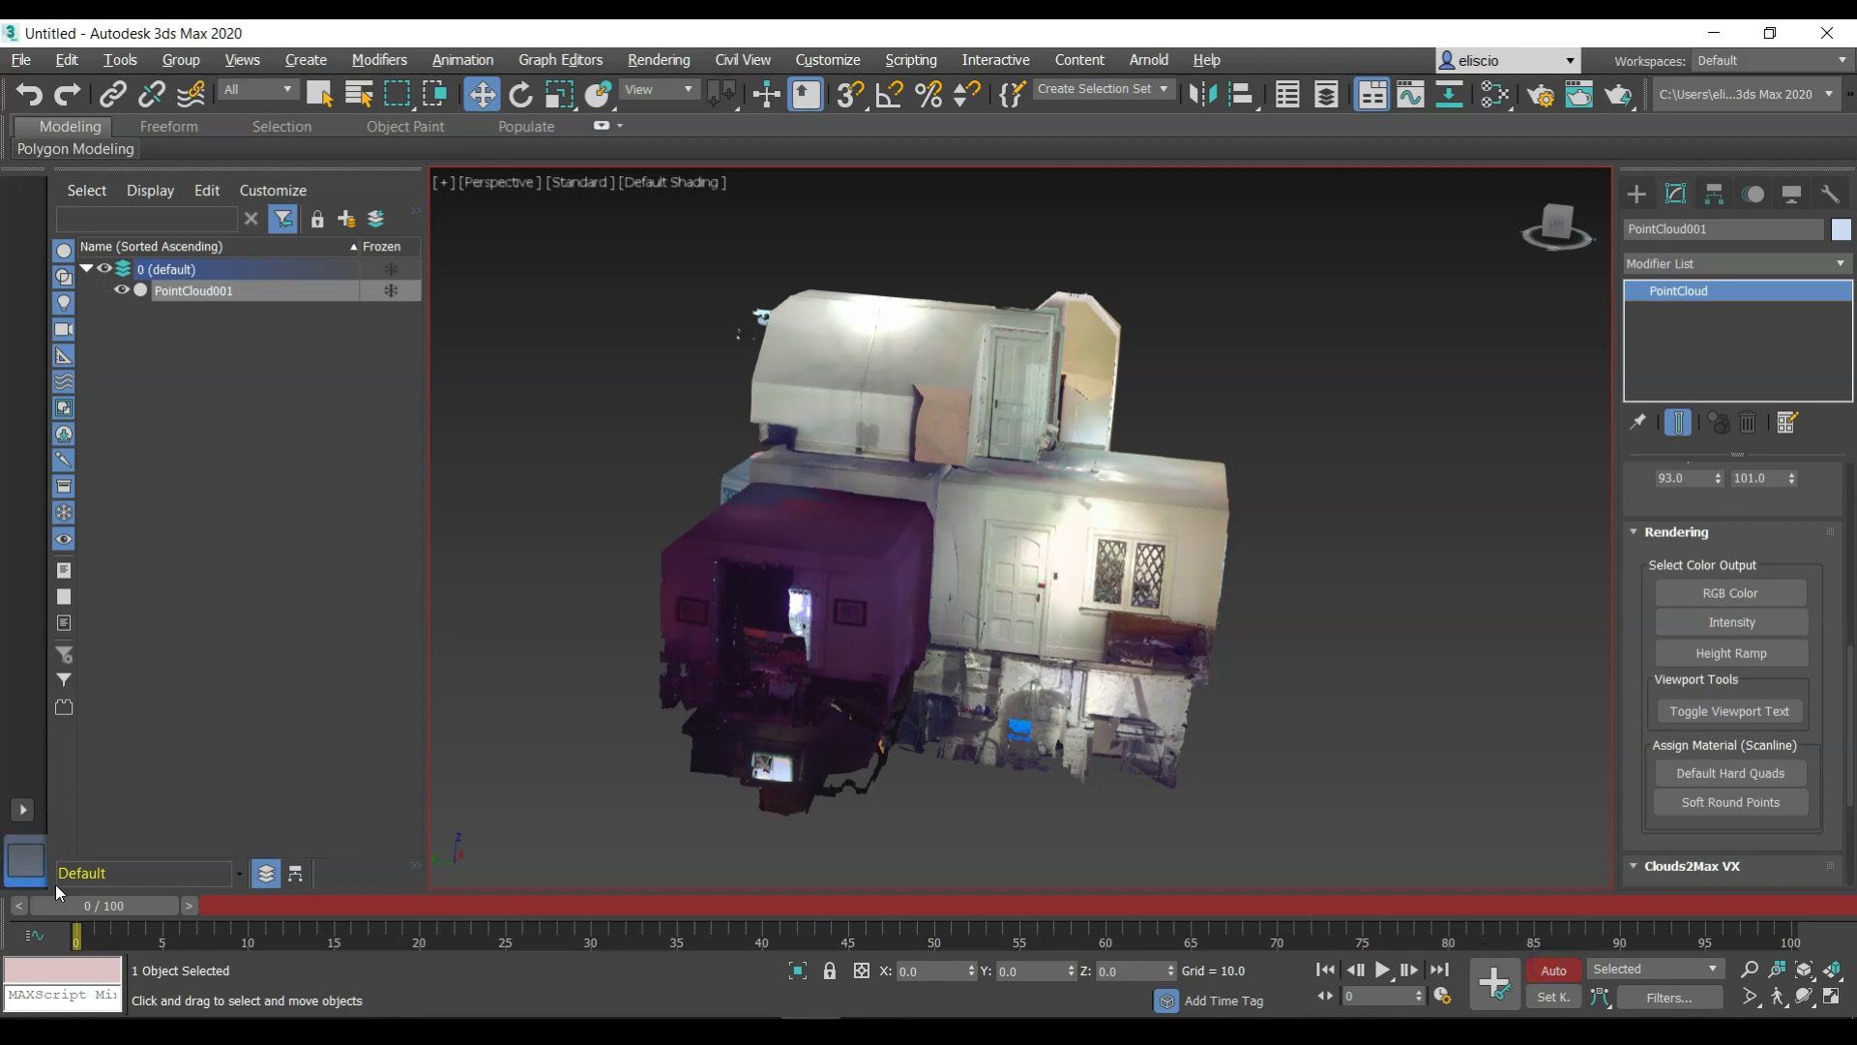
{"action": "key", "text": "e"}
{"action": "scroll", "coordinate": [992, 606], "scroll_direction": "down", "scroll_amount": 6}
{"action": "middle_click_drag", "start_coordinate": [992, 605], "coordinate": [996, 412]}
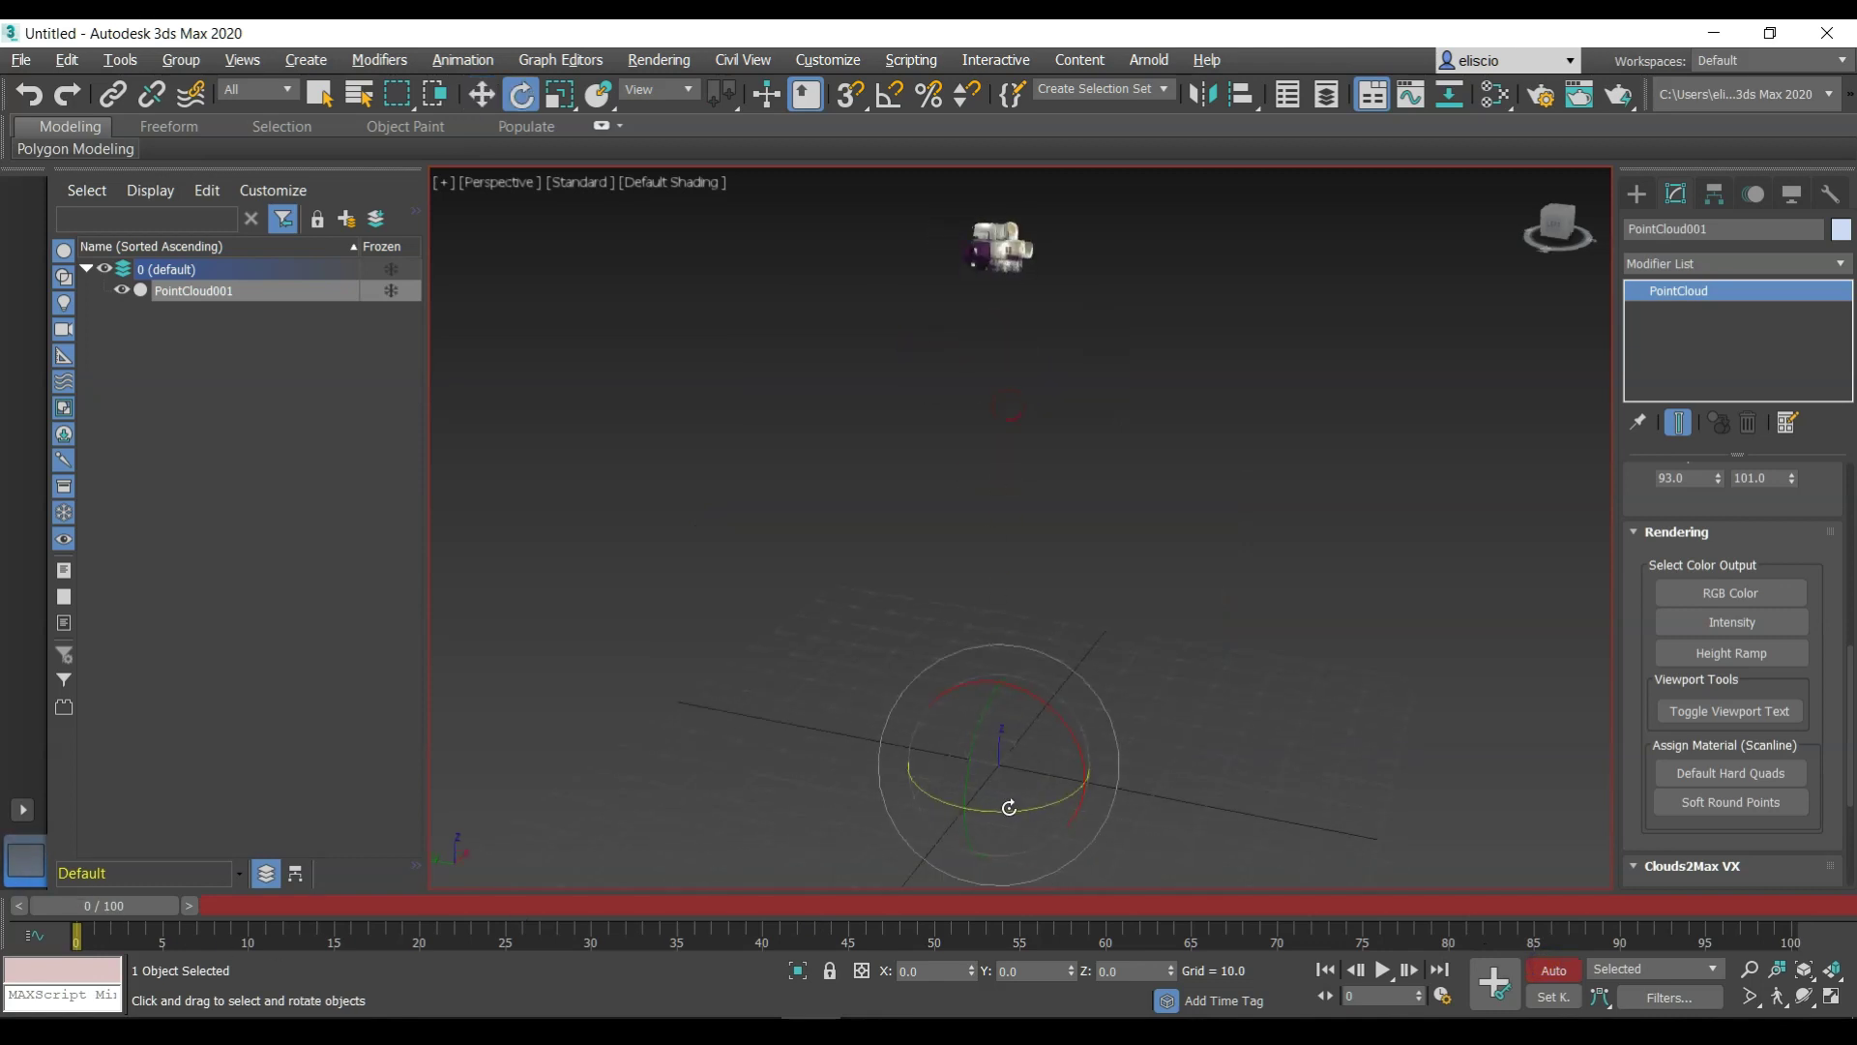
{"action": "left_click_drag", "start_coordinate": [1011, 808], "coordinate": [948, 815]}
At frame 100 rotate the cloud about -66° around Z, then return to frame 0
{"action": "left_click_drag", "start_coordinate": [130, 909], "coordinate": [1789, 905]}
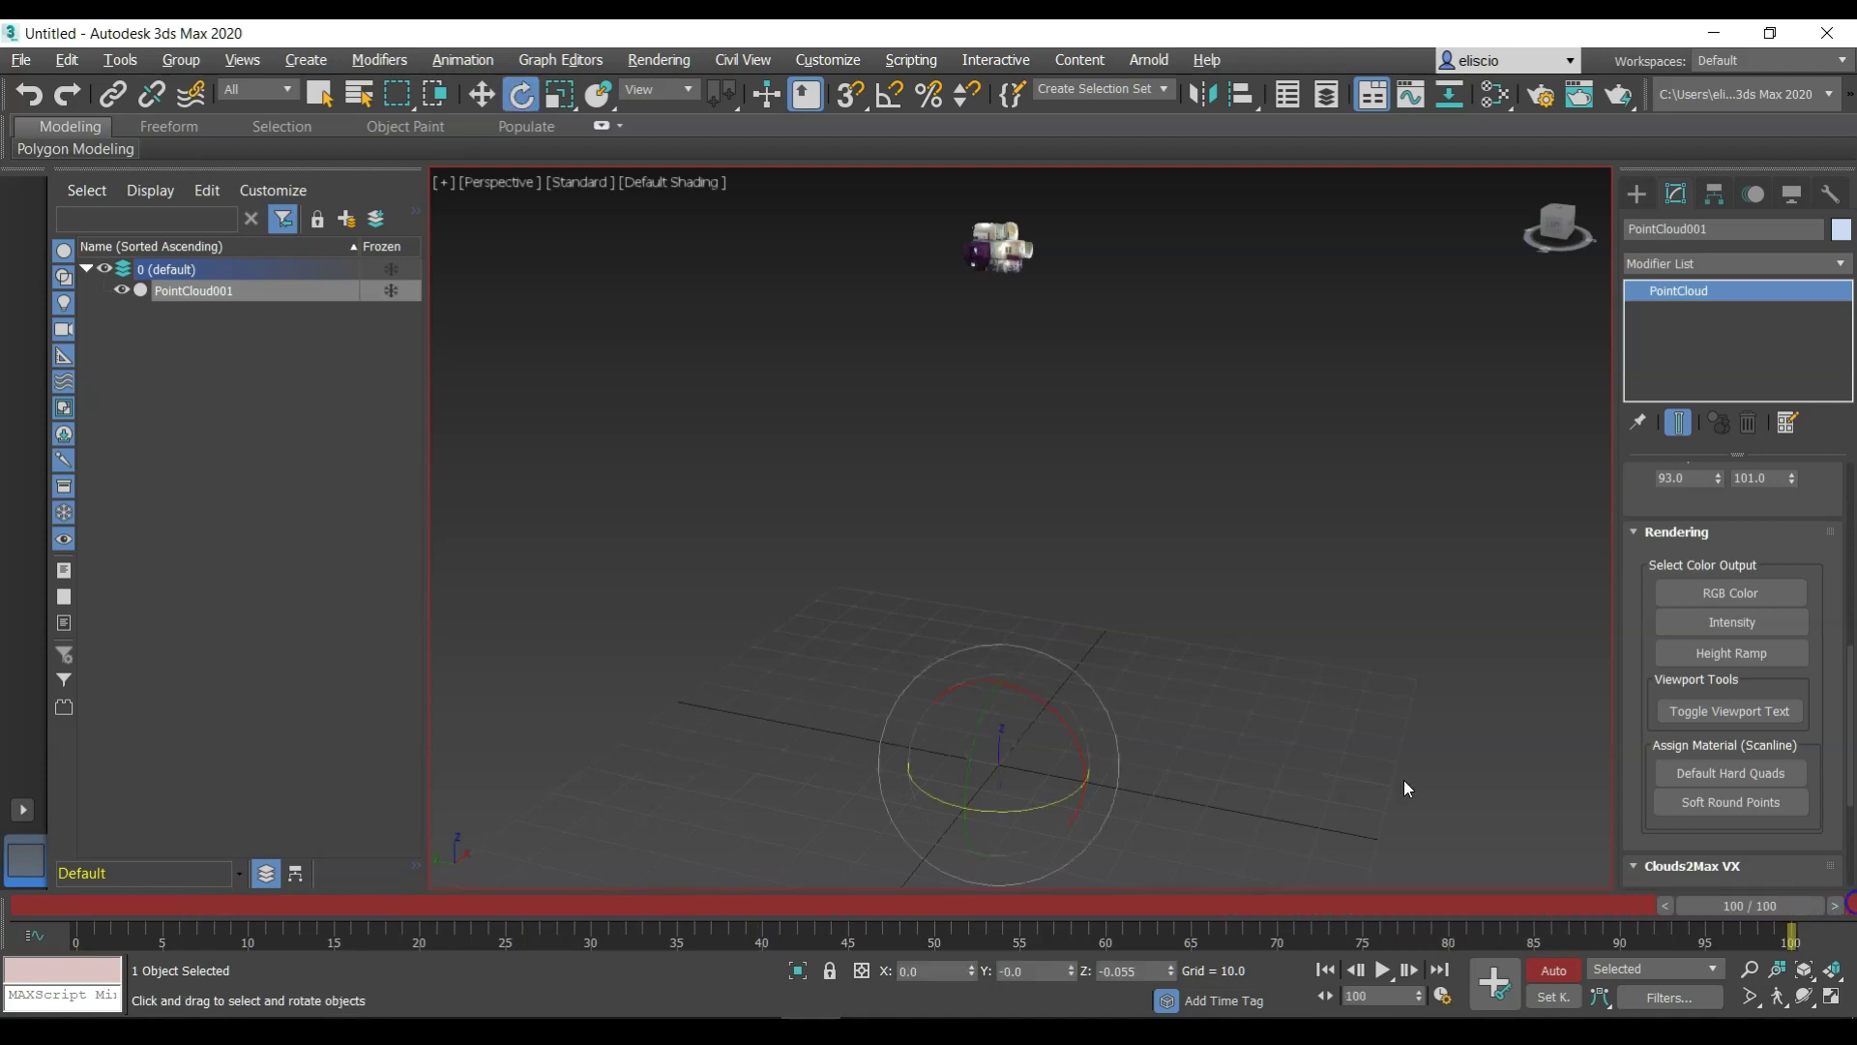
{"action": "left_click_drag", "start_coordinate": [1044, 809], "coordinate": [966, 810]}
{"action": "key", "text": "z"}
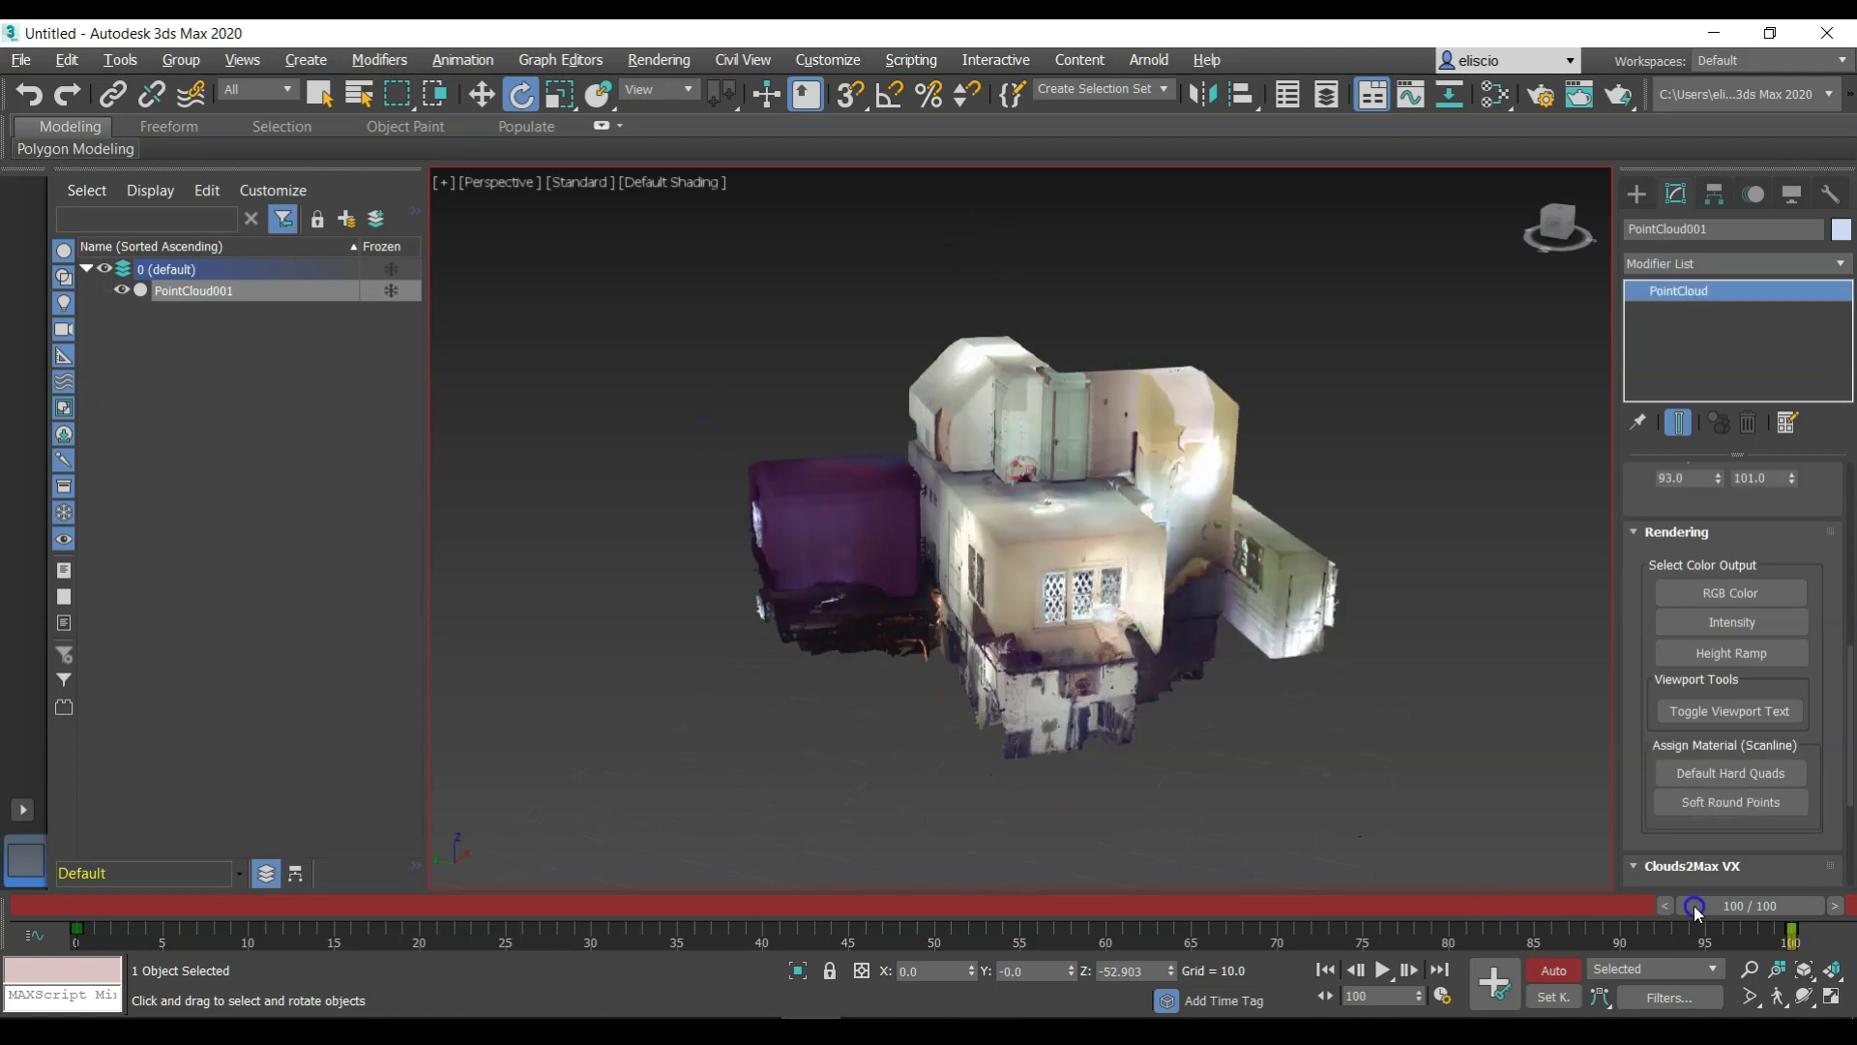
{"action": "left_click_drag", "start_coordinate": [1695, 911], "coordinate": [101, 906]}
{"action": "key", "text": "e"}
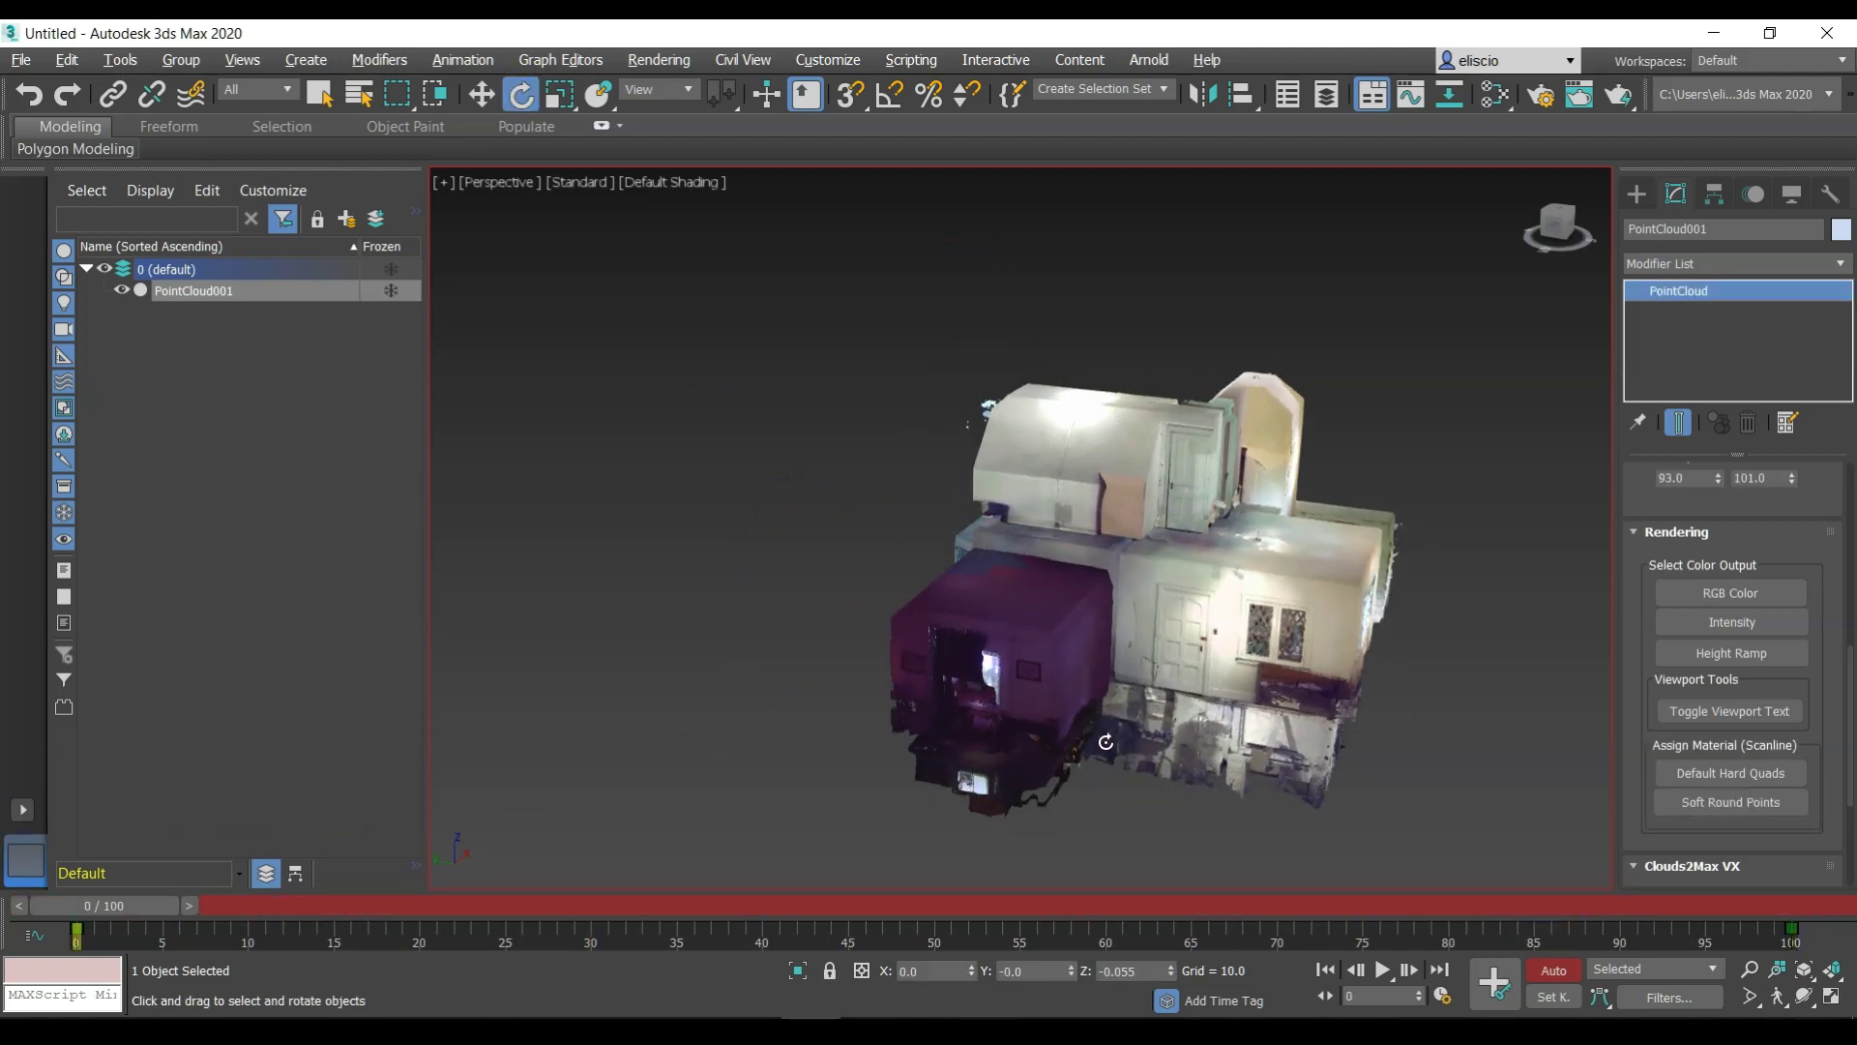
{"action": "scroll", "coordinate": [1422, 867], "scroll_direction": "up", "scroll_amount": 5}
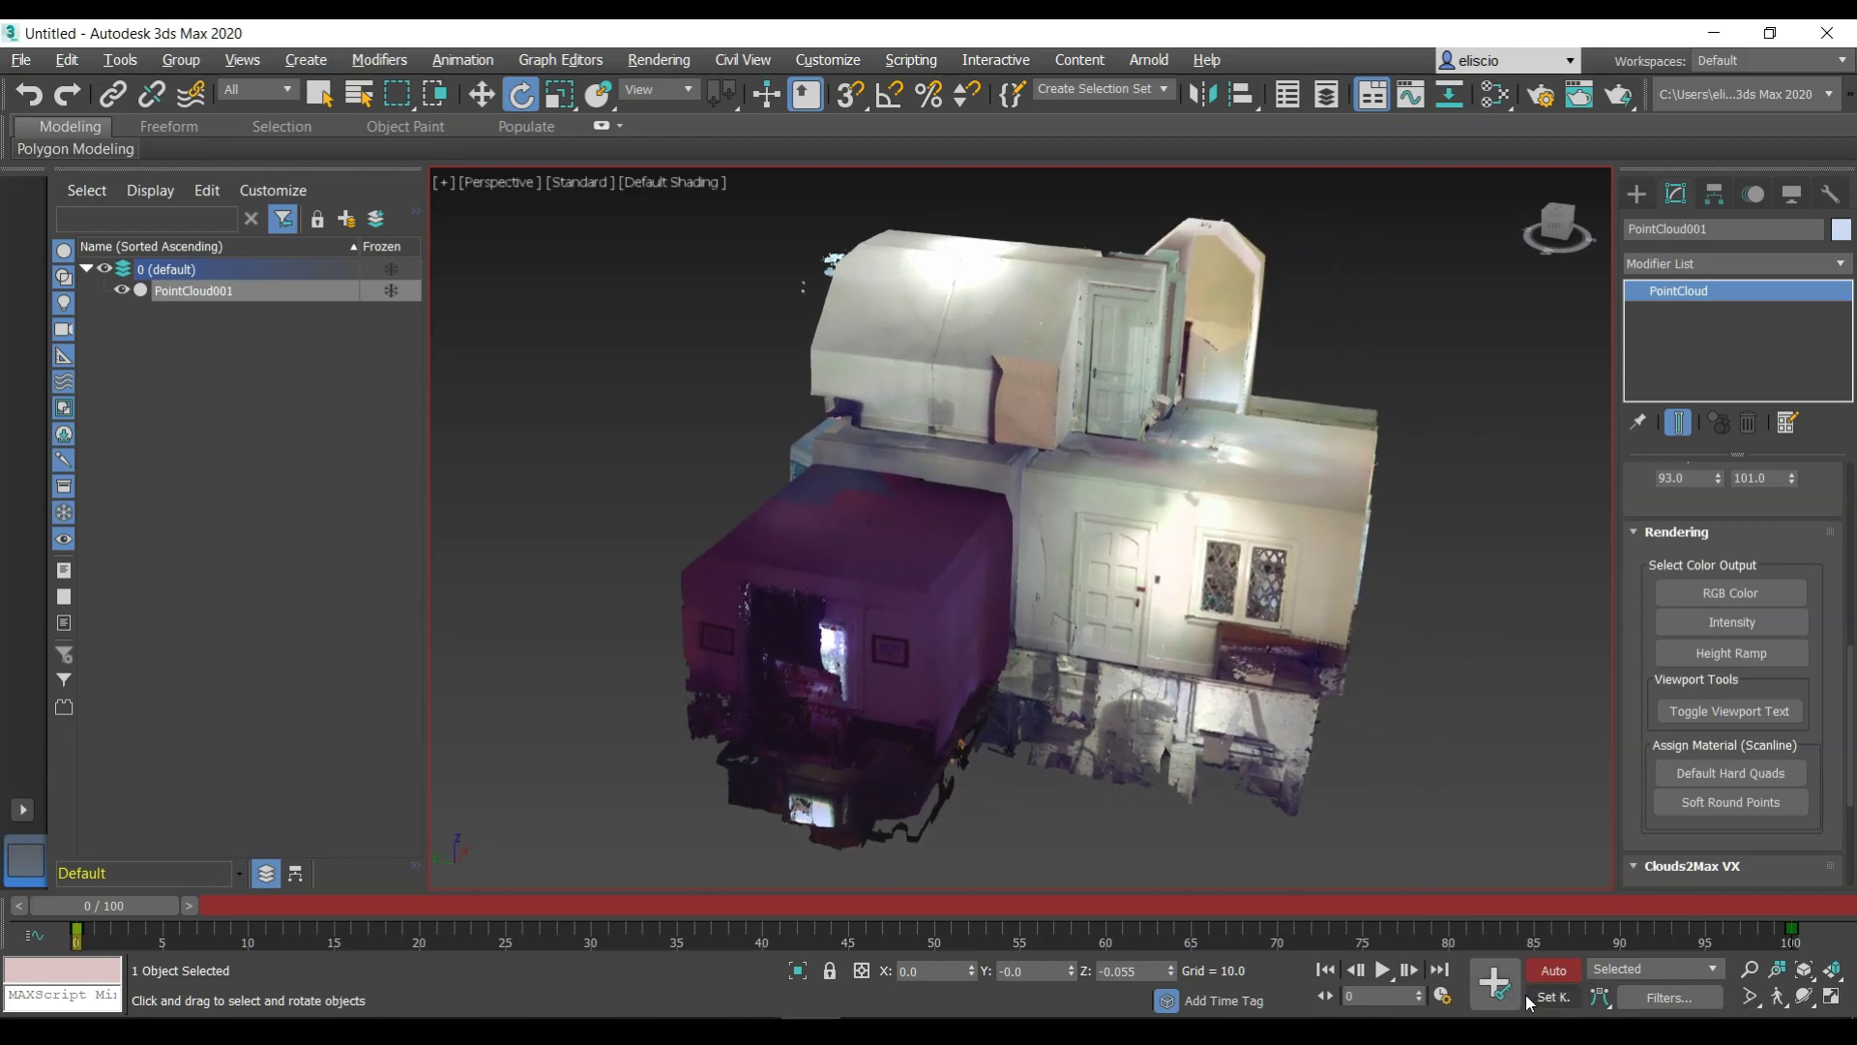
Play the rotation animation, hide the point cloud's viewport text, and move to frame 51
{"action": "left_click", "coordinate": [1383, 971]}
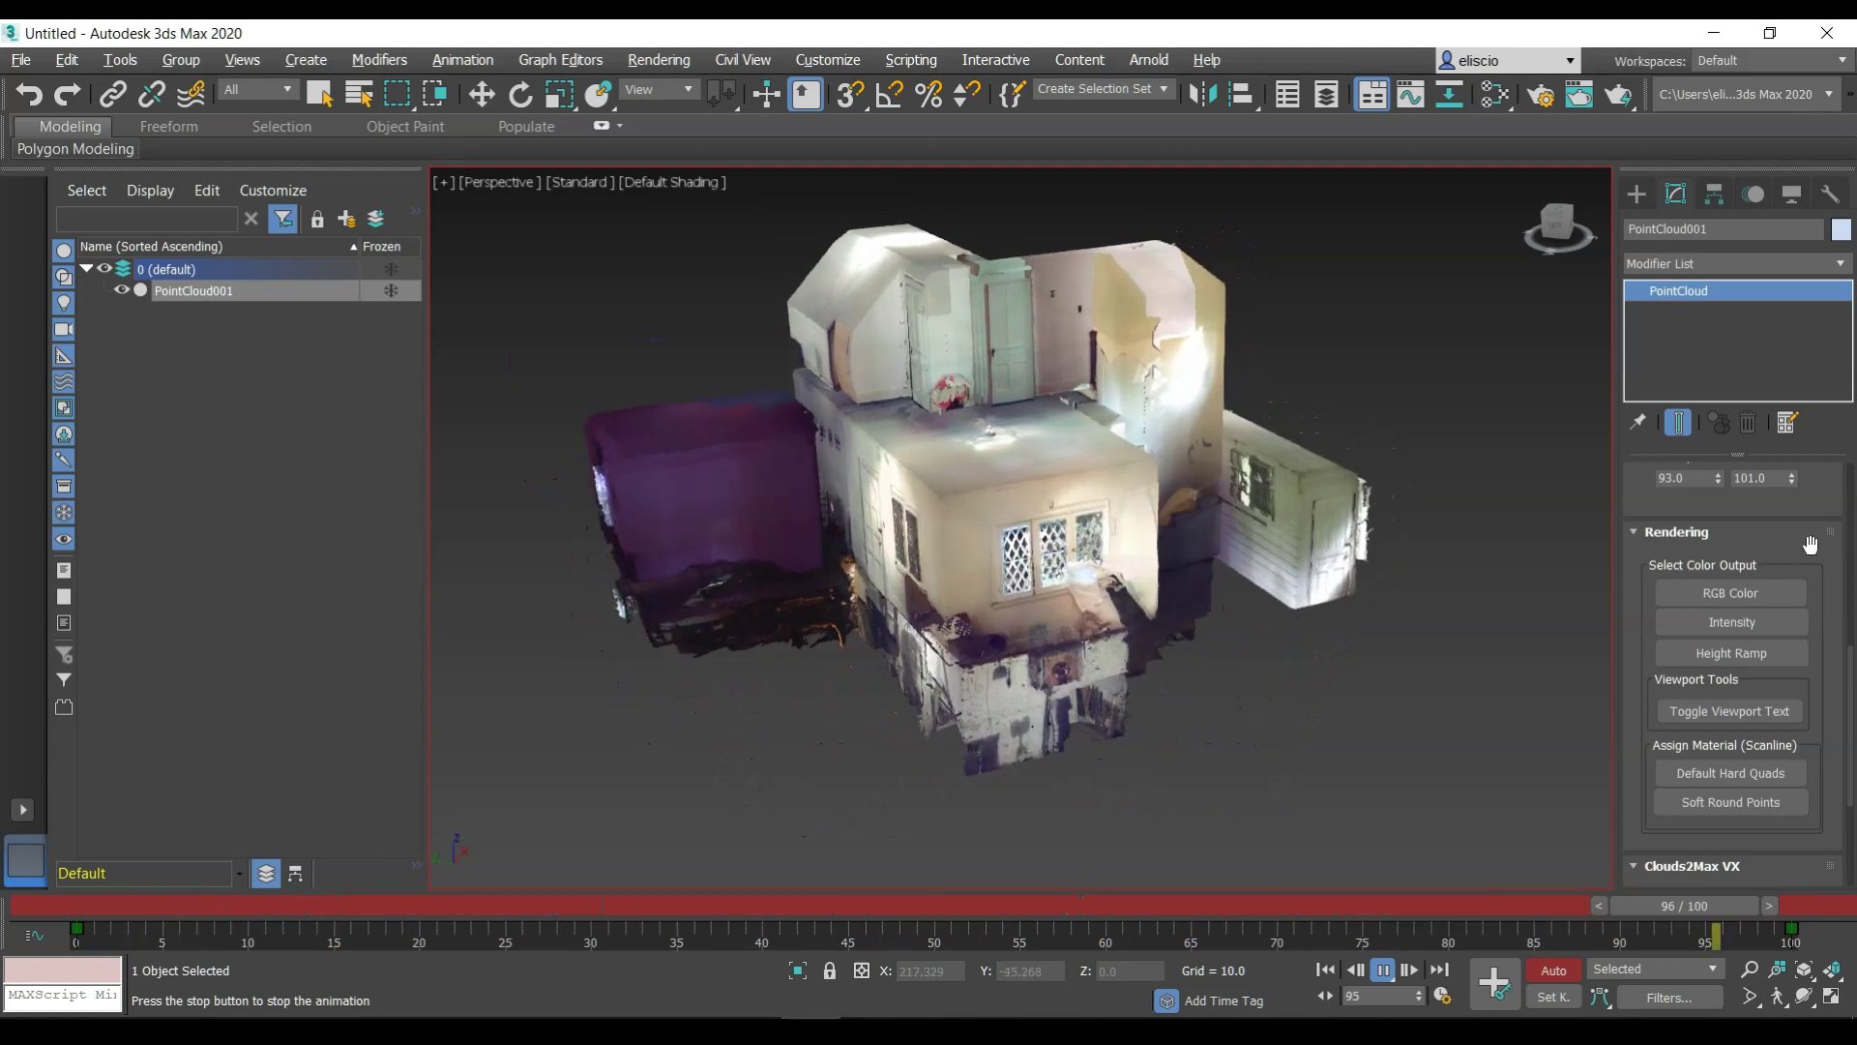
{"action": "left_click", "coordinate": [1750, 712]}
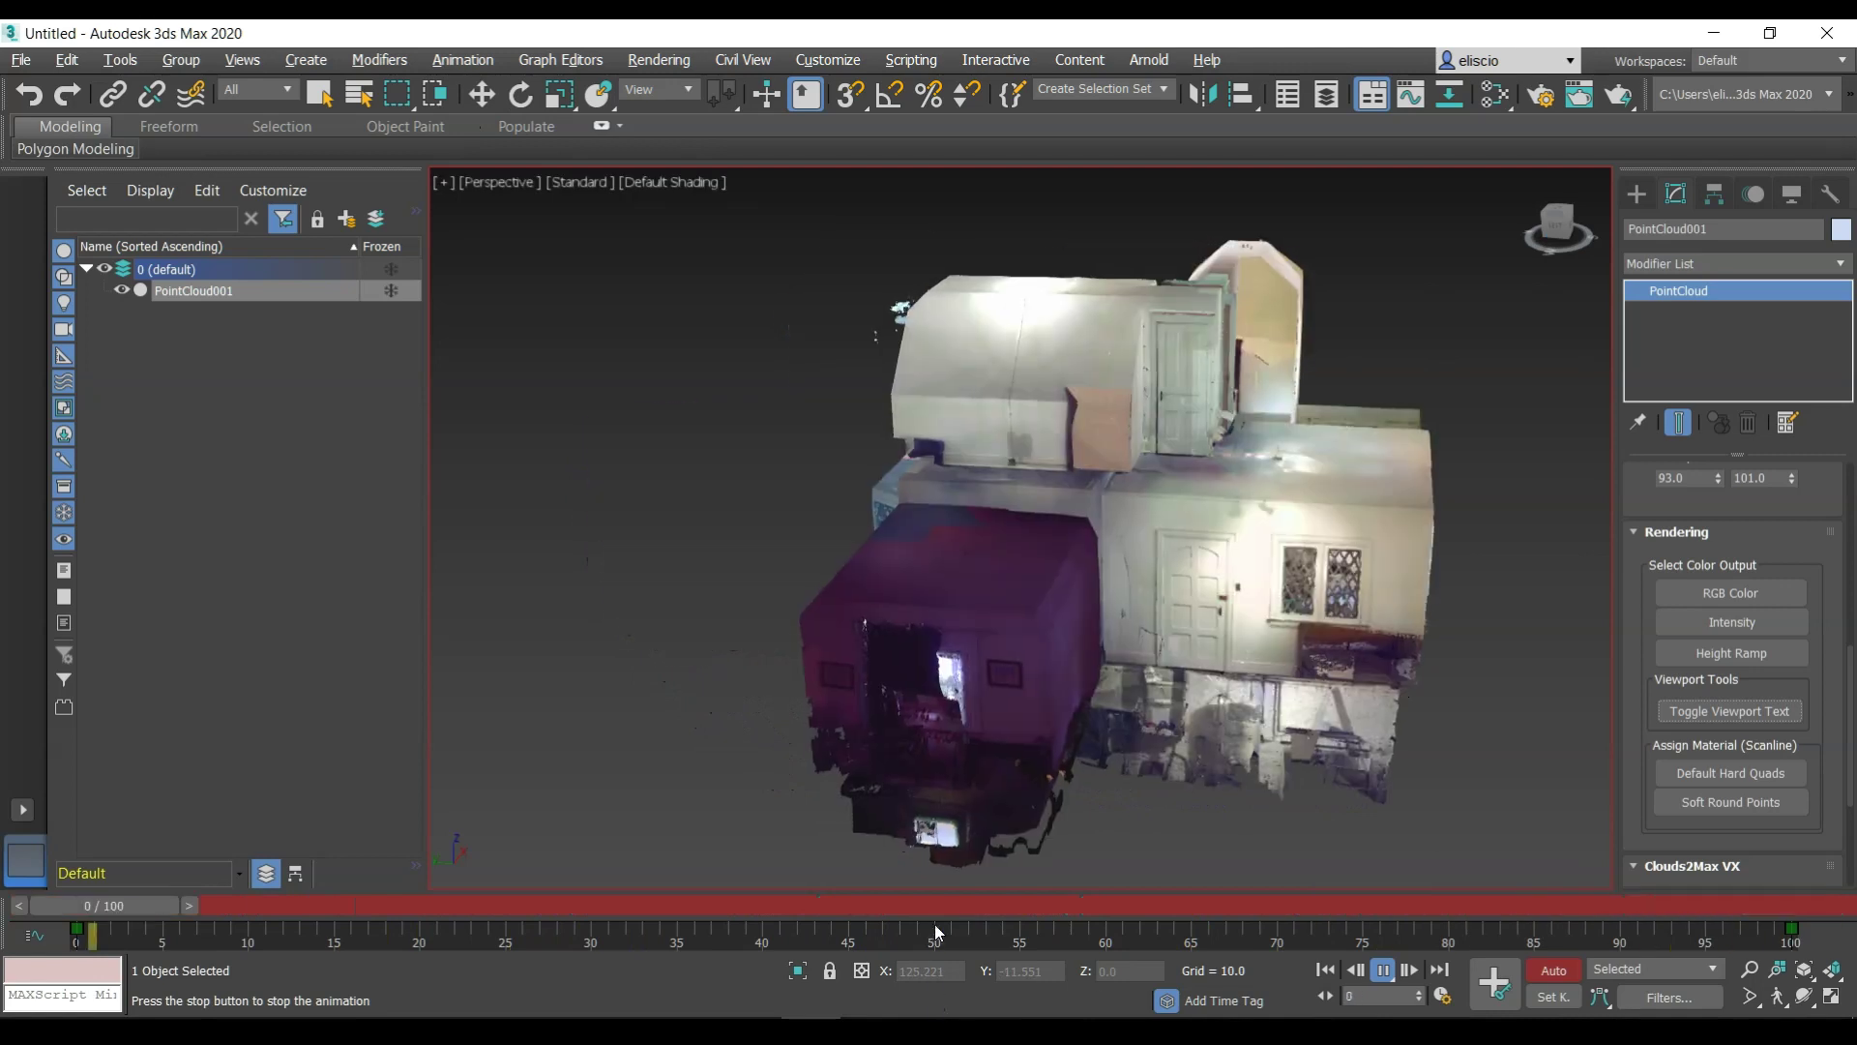
{"action": "left_click_drag", "start_coordinate": [934, 924], "coordinate": [955, 913]}
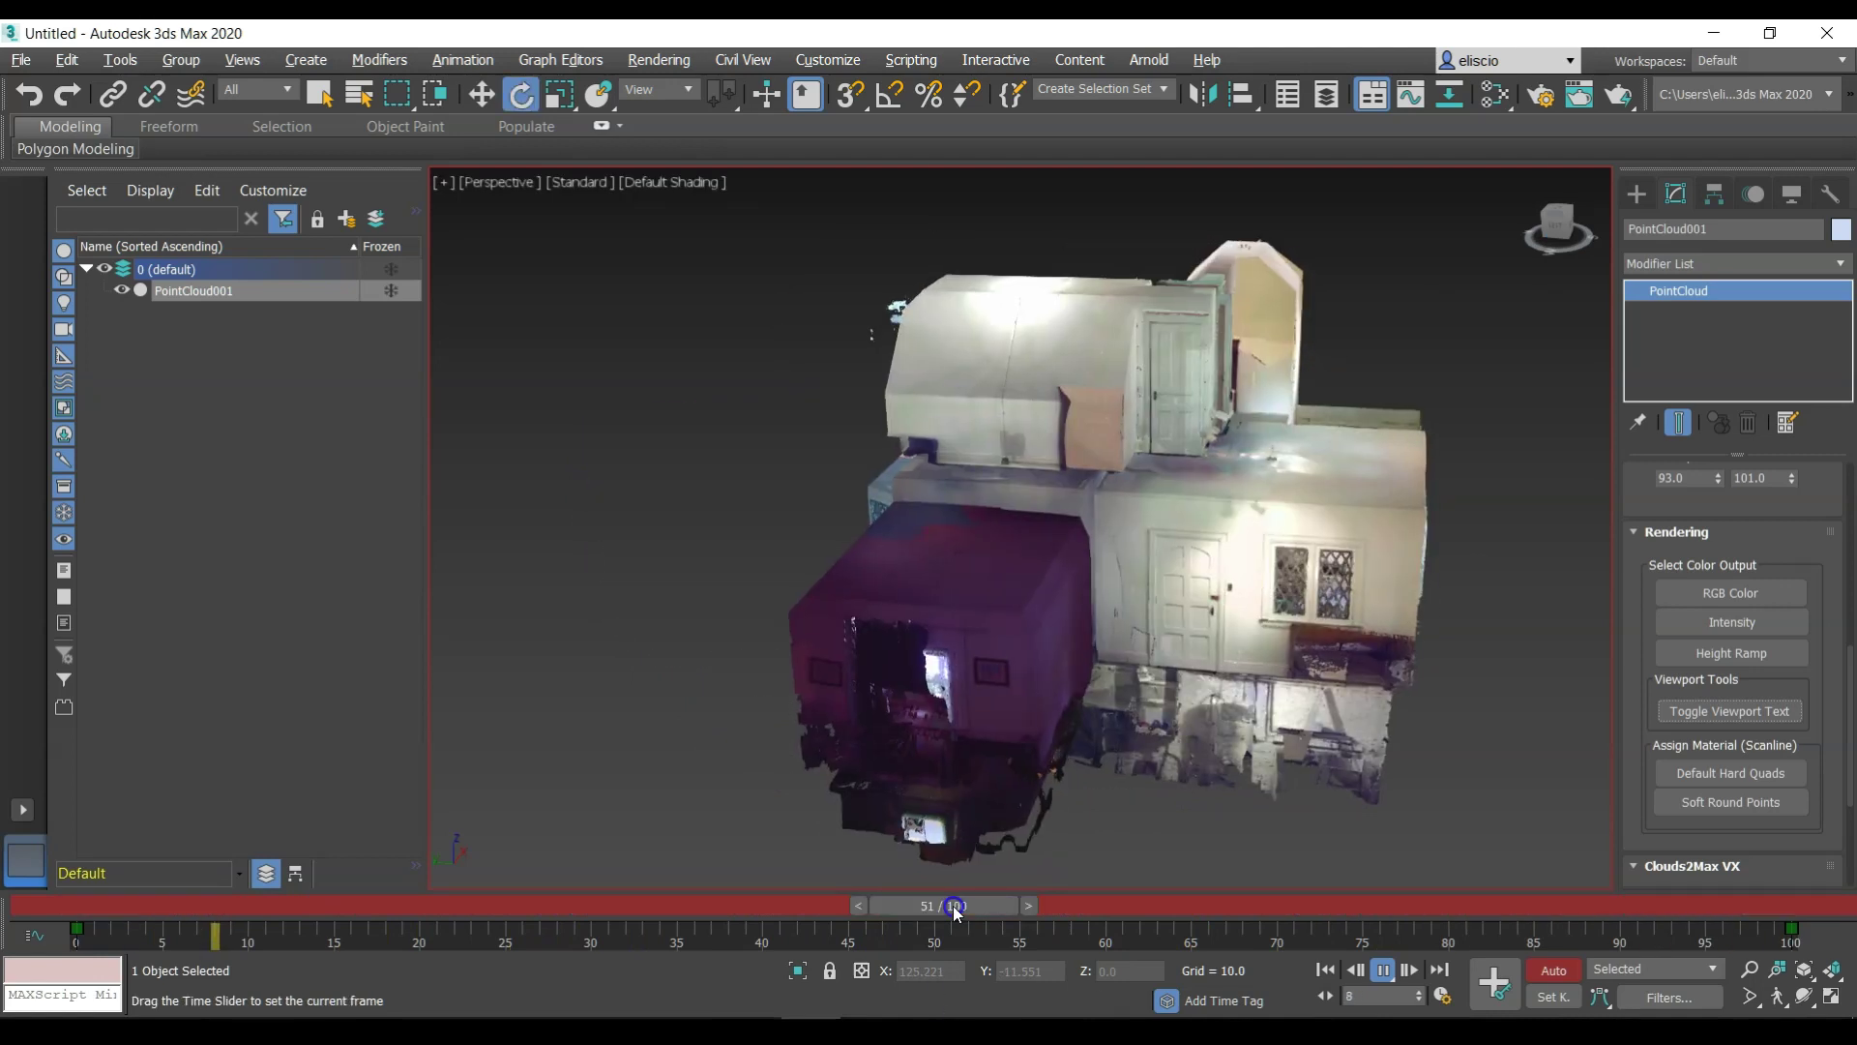
Uncheck Show the ViewCube in the ViewCube configuration settings and apply it
{"action": "right_click", "coordinate": [1558, 224]}
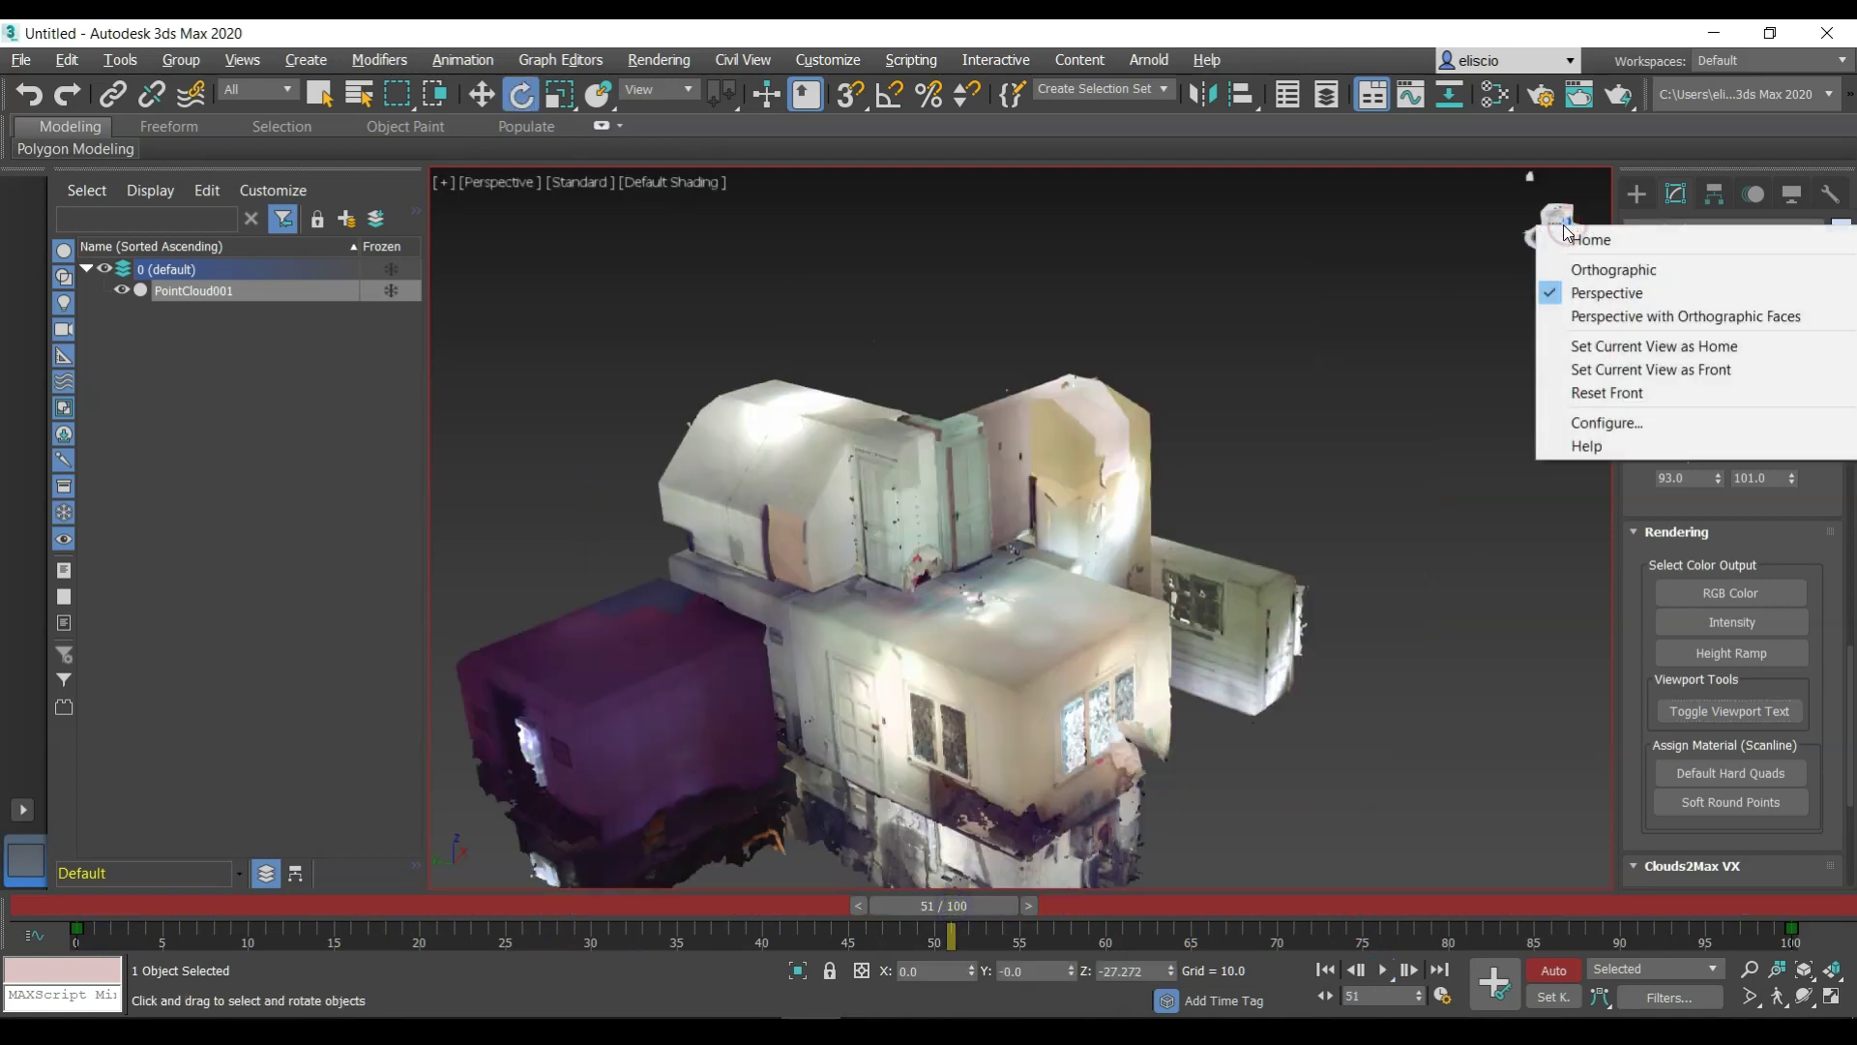
{"action": "left_click", "coordinate": [1625, 423]}
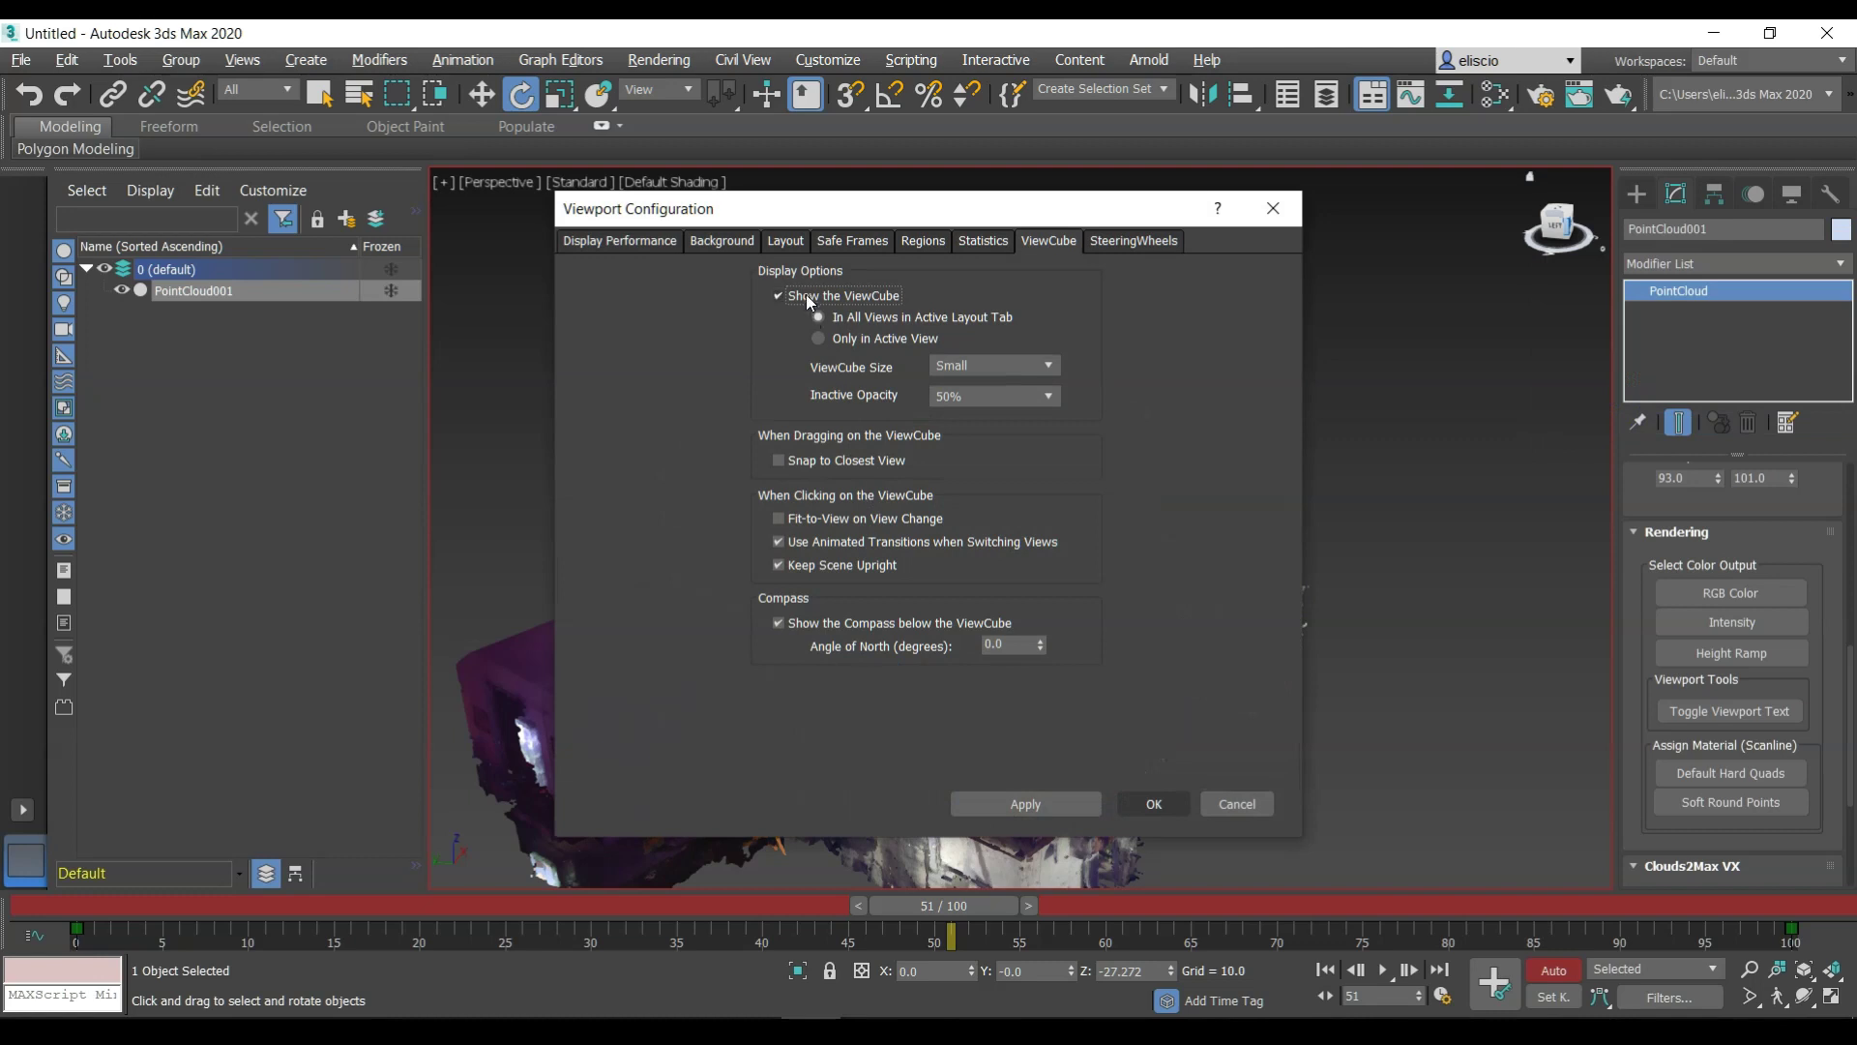
{"action": "left_click", "coordinate": [804, 294]}
{"action": "left_click", "coordinate": [1132, 809]}
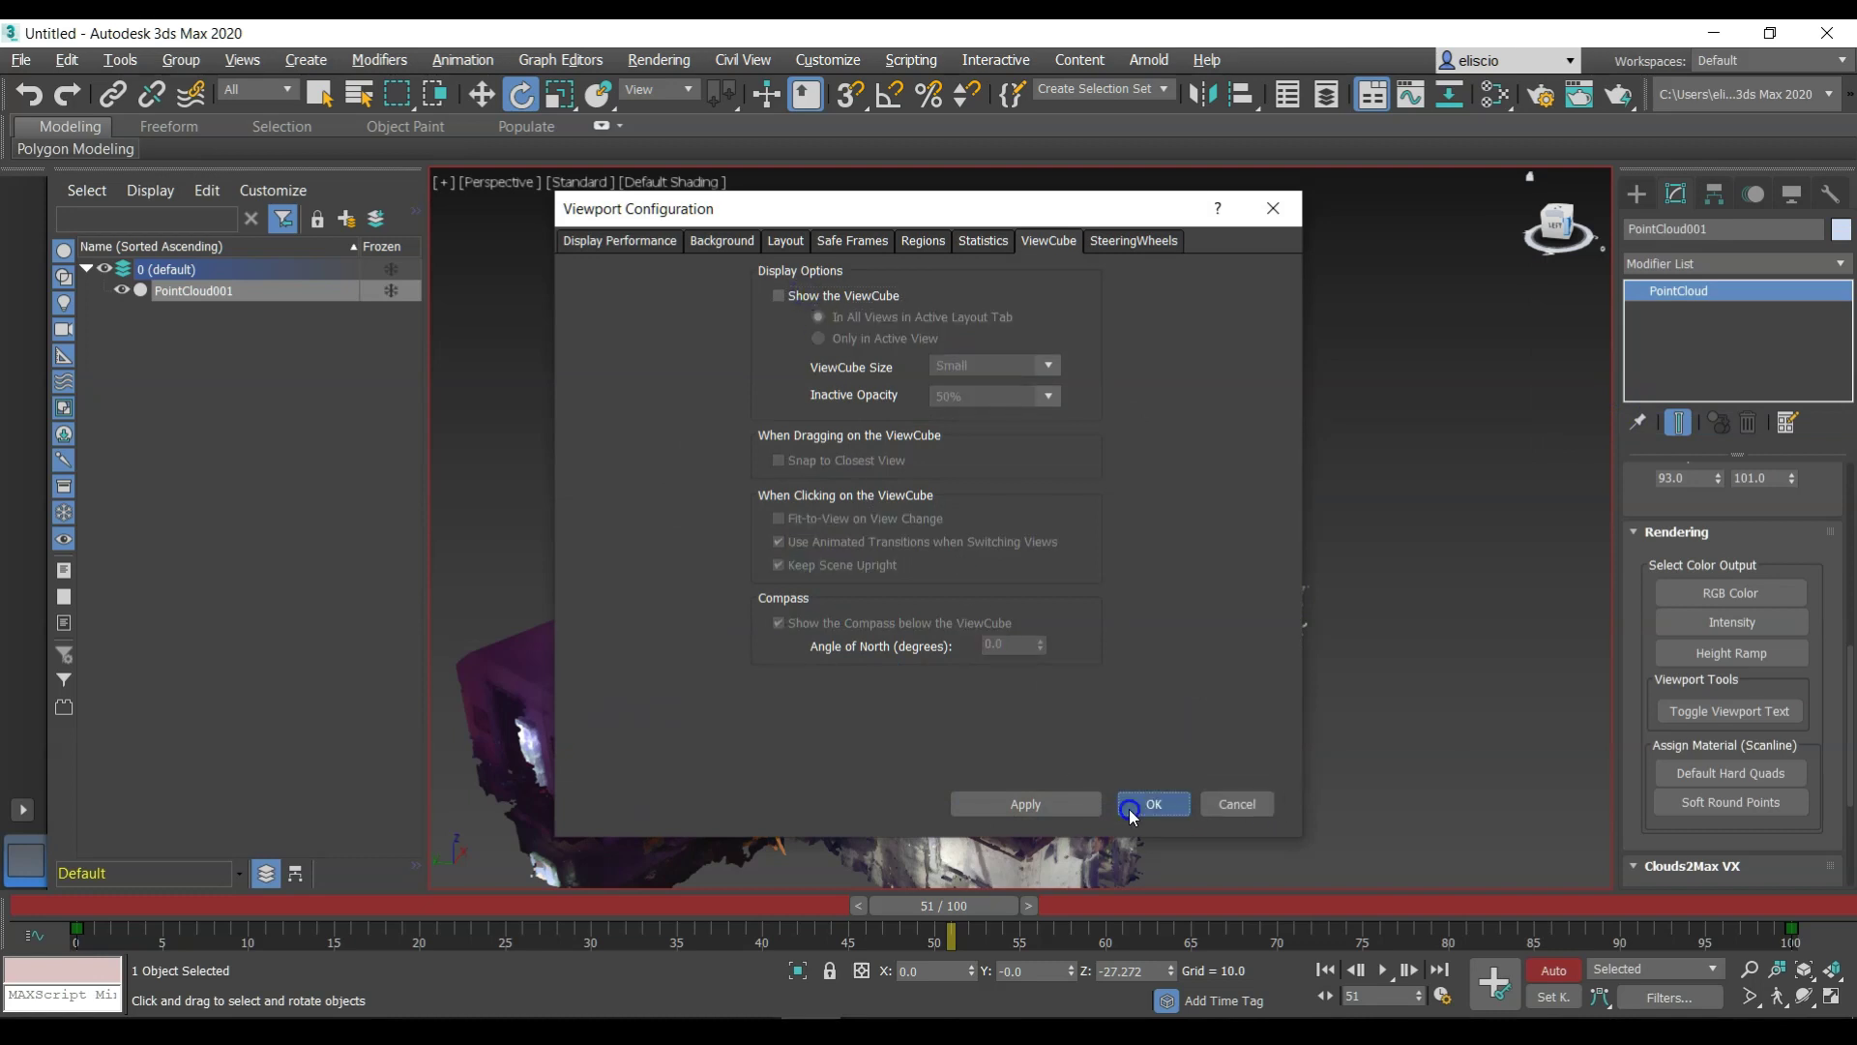
{"action": "middle_click_drag", "start_coordinate": [1018, 647], "coordinate": [1145, 481], "text": "alt"}
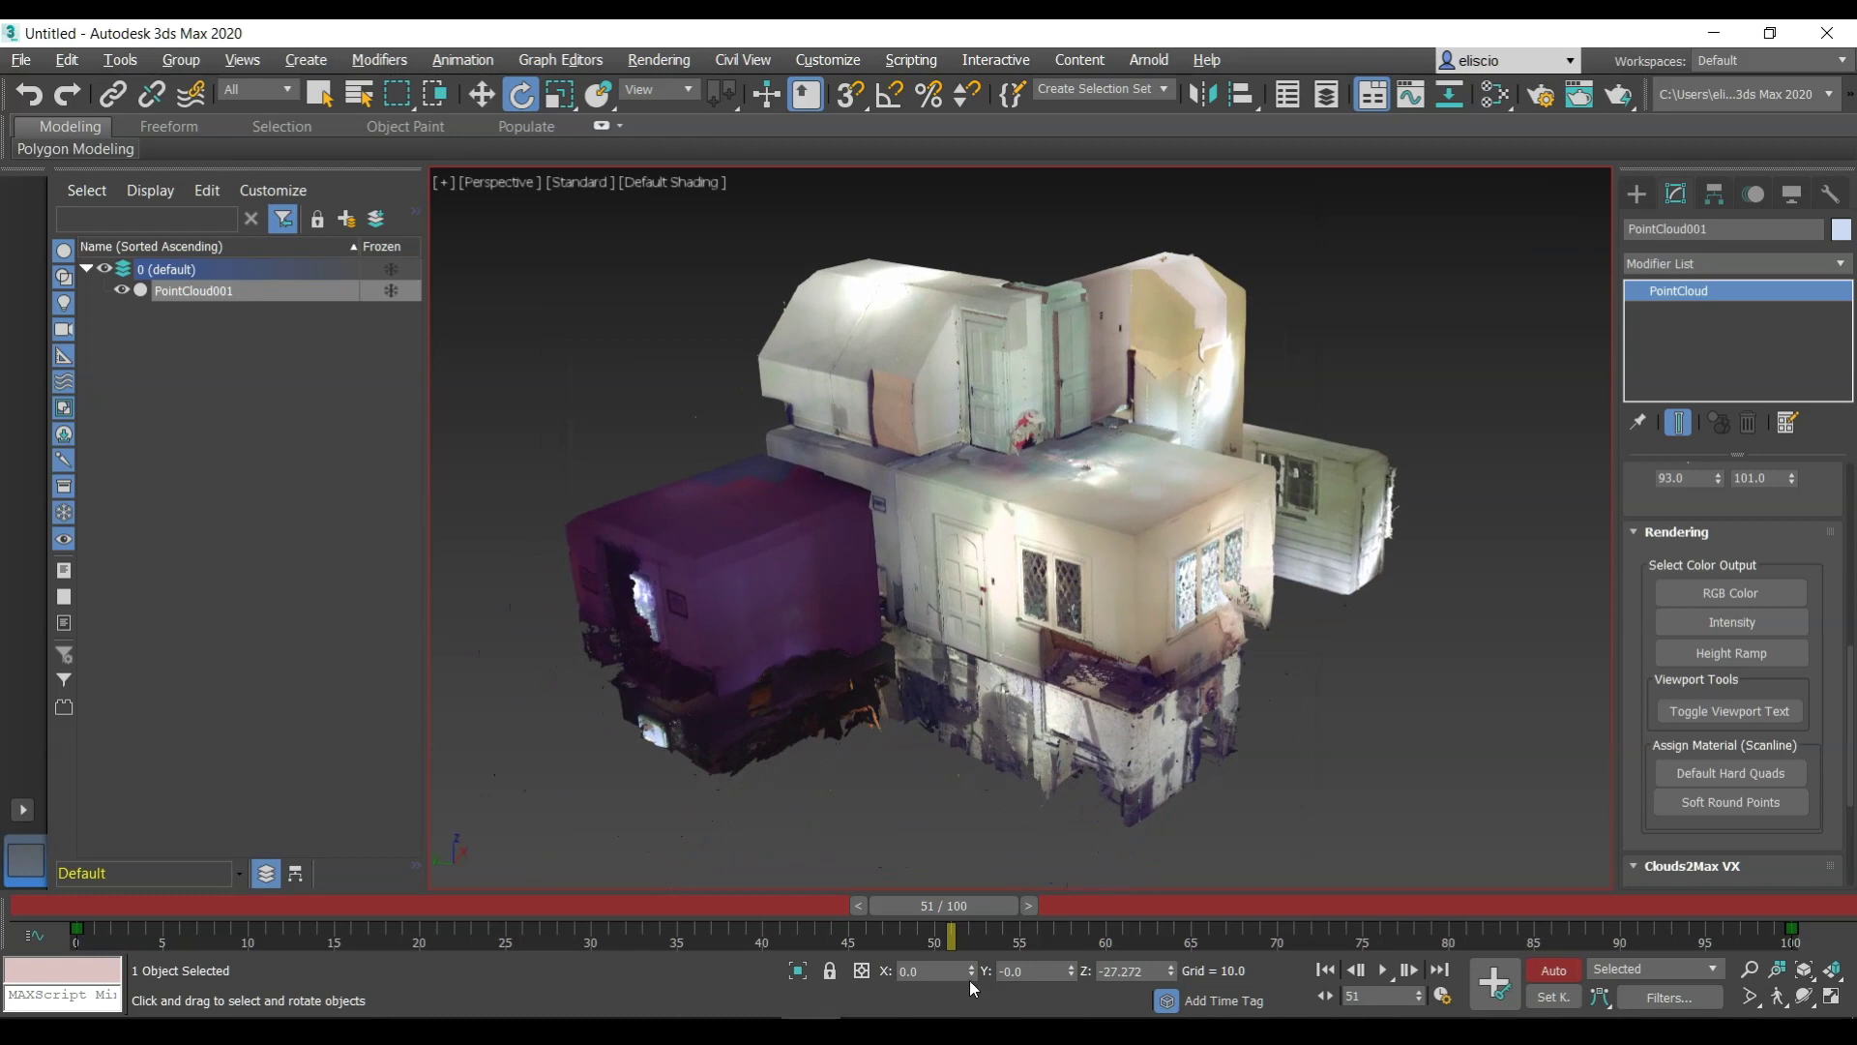
Replay the house point cloud's 0–100 frame rotation animation
{"action": "left_click", "coordinate": [1383, 969]}
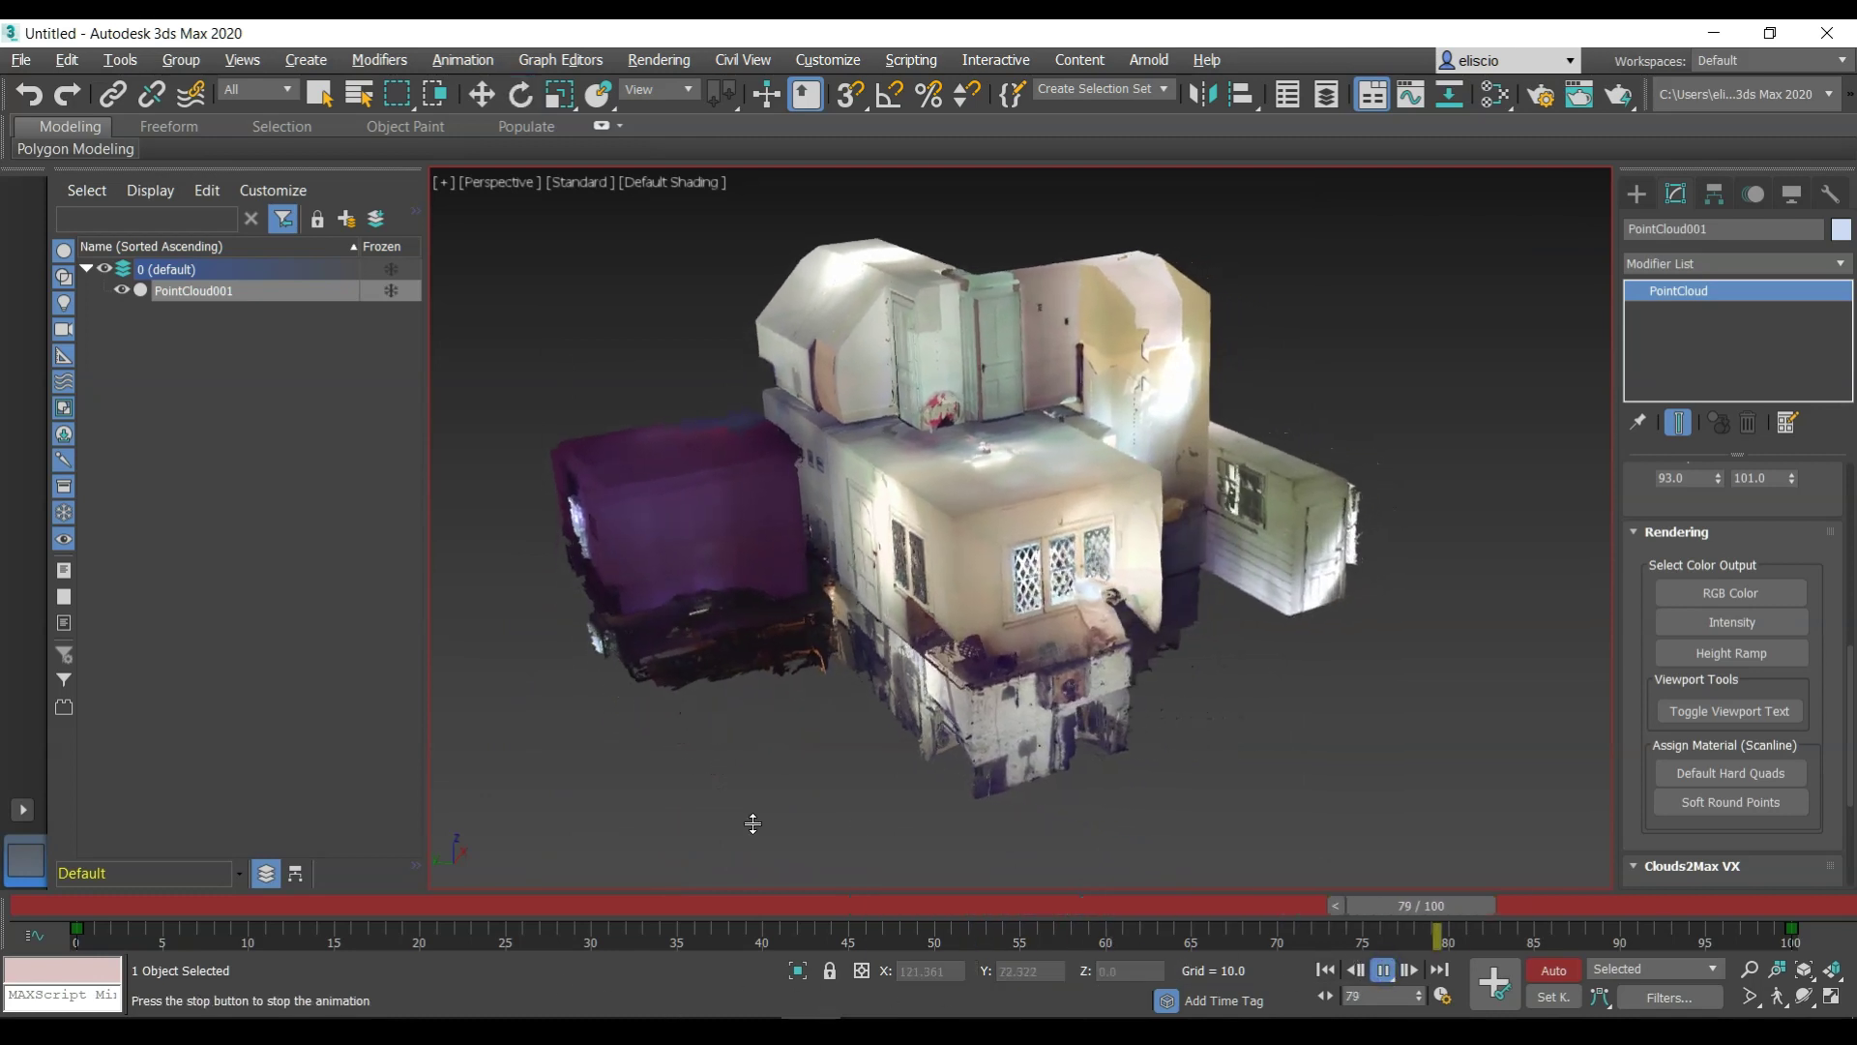